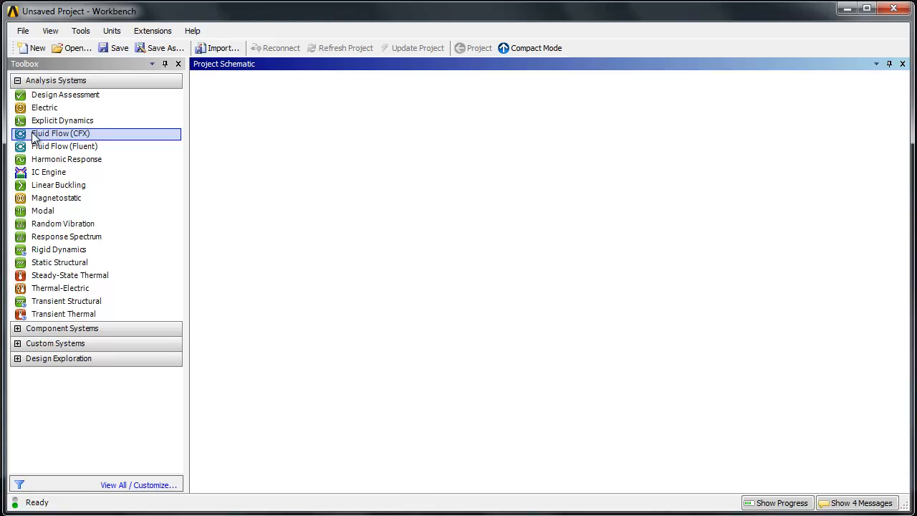
- Add a Fluid Flow (CFX) analysis system to the project schematic and open its geometry in DesignModeler
left_click_drag(31, 134, 273, 139)
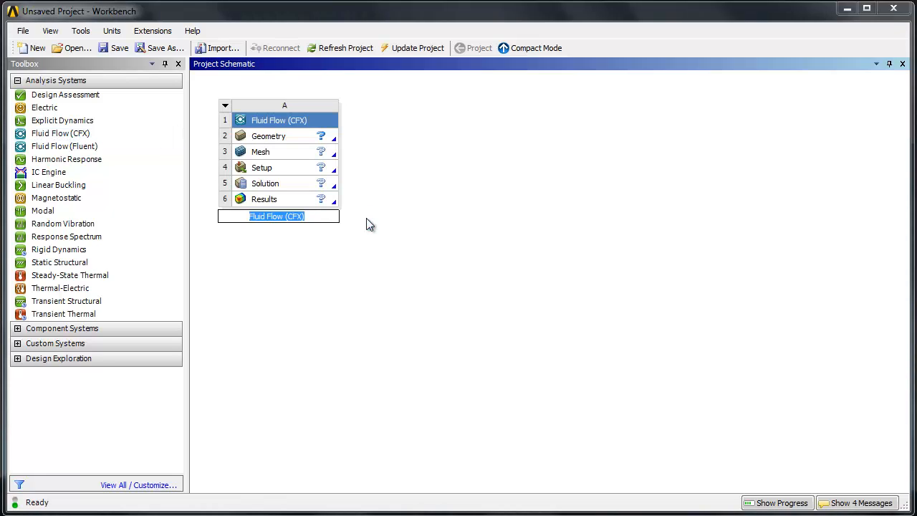
double_click(244, 142)
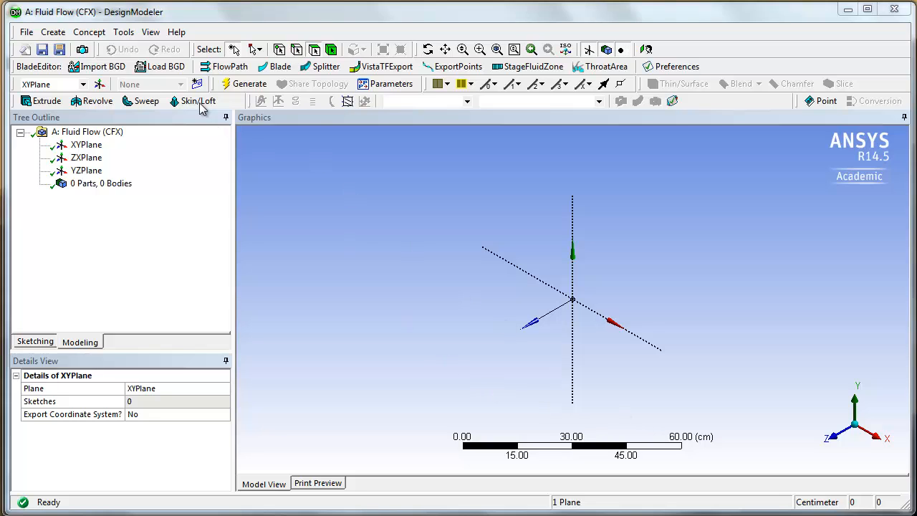
- Check the length unit settings in the DesignModeler options and leave them without making changes
left_click(125, 32)
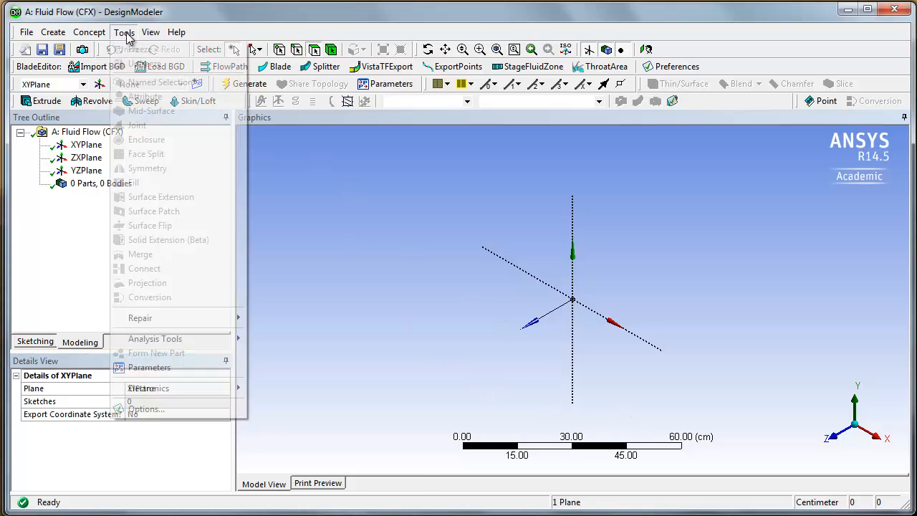
left_click(223, 414)
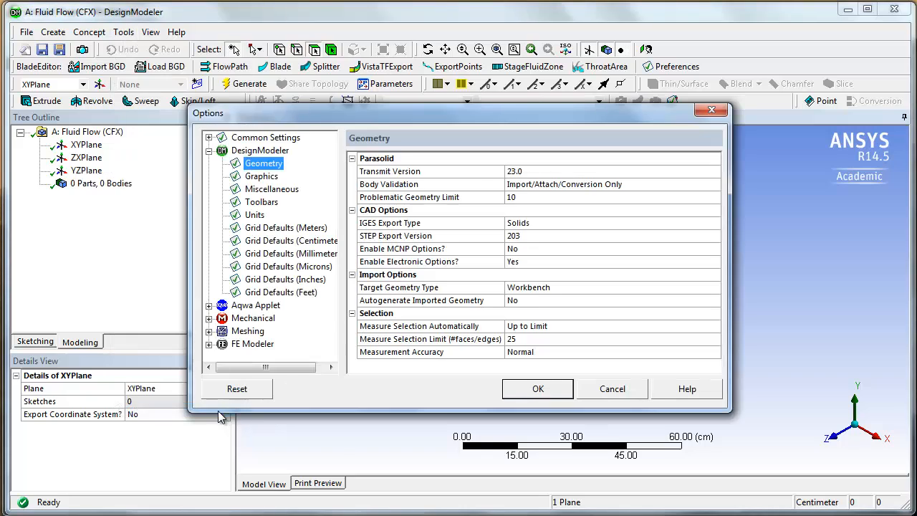
left_click(256, 216)
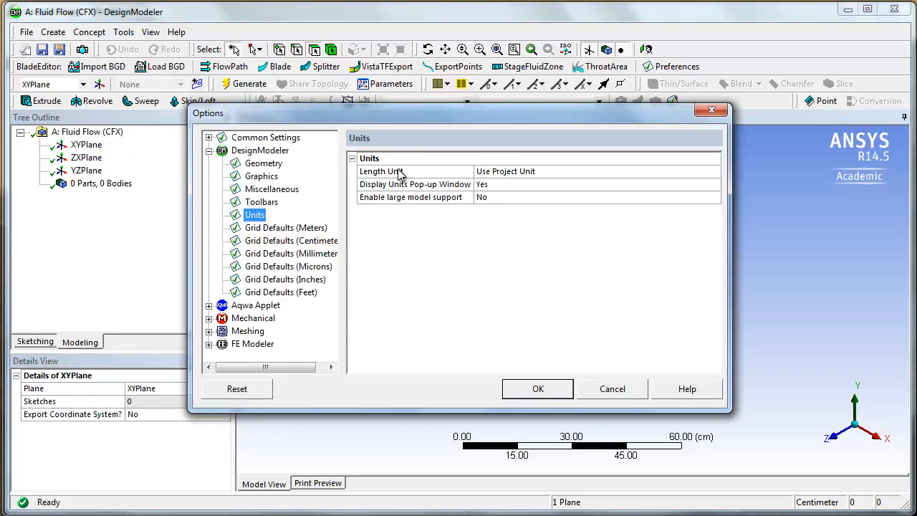
left_click(618, 390)
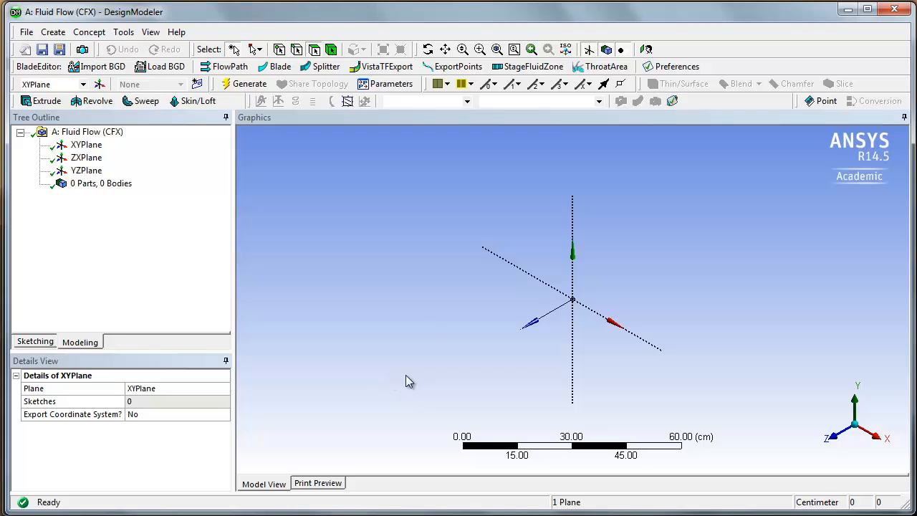
- Look straight at the XY plane in sketching mode and turn on the 2D grid display and grid snapping
left_click(81, 147)
right_click(85, 147)
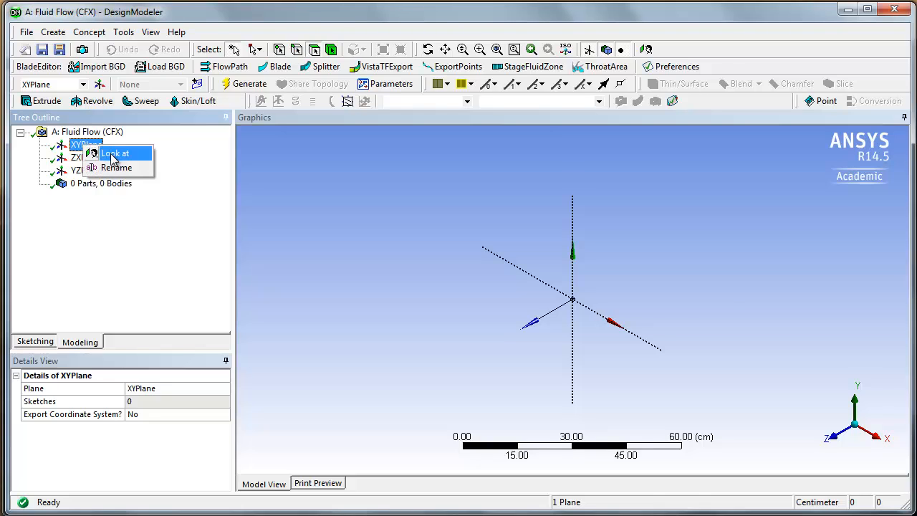
left_click(112, 155)
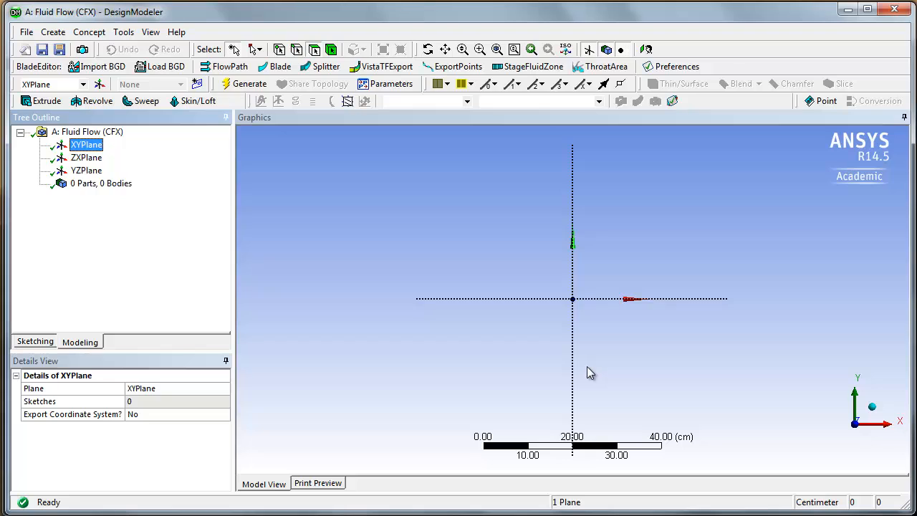
left_click(36, 344)
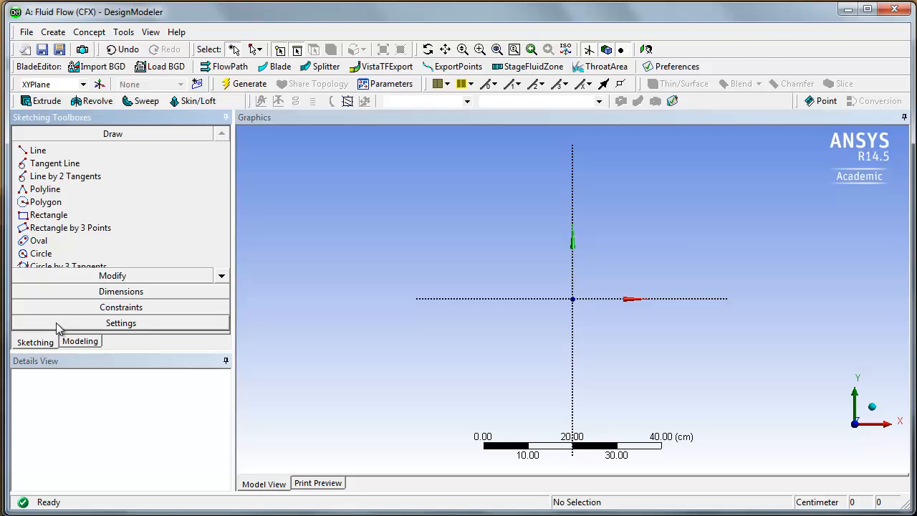
left_click(133, 326)
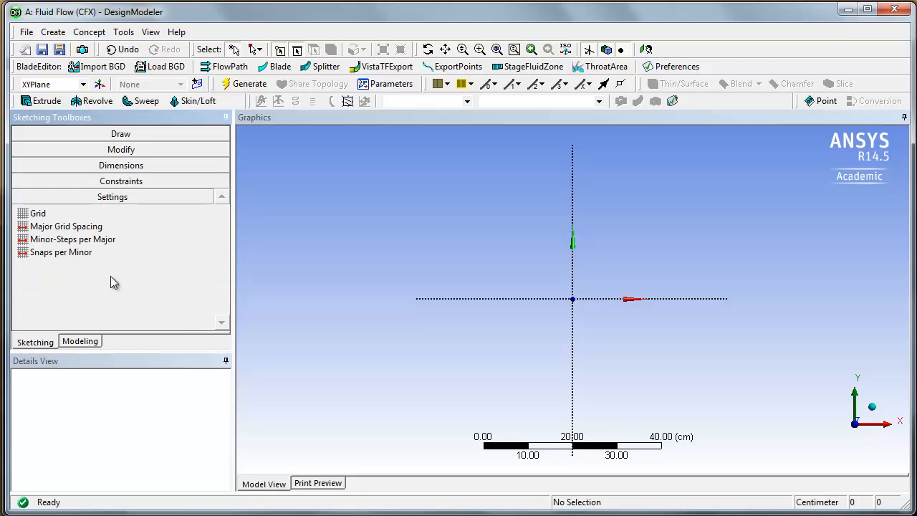
left_click(71, 214)
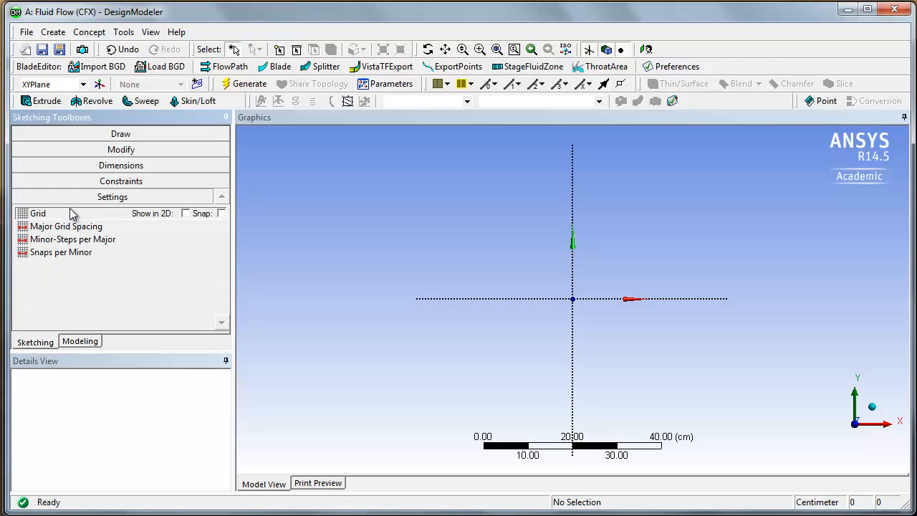
left_click(186, 214)
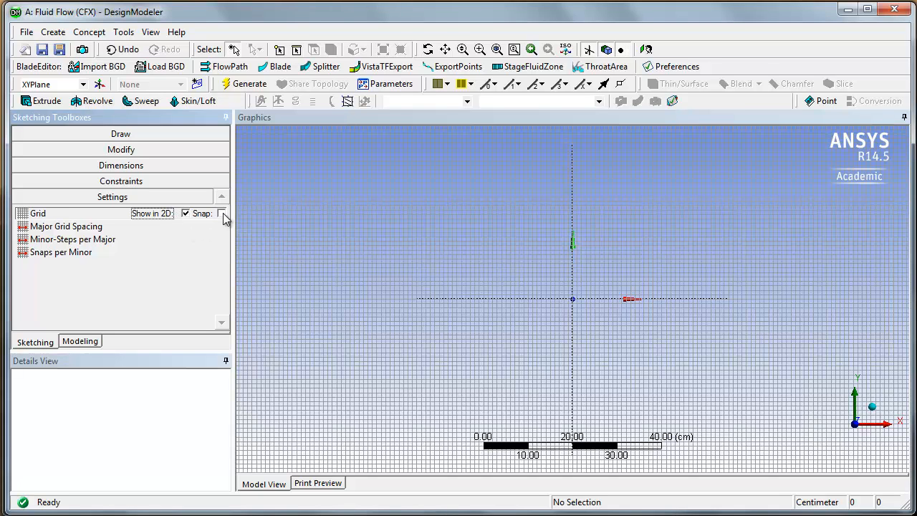
left_click(221, 213)
- Sketch a rectangle of about 0.4 by 0.4 cm on the XY plane with one corner at the origin
scroll(586, 308, "up", 5)
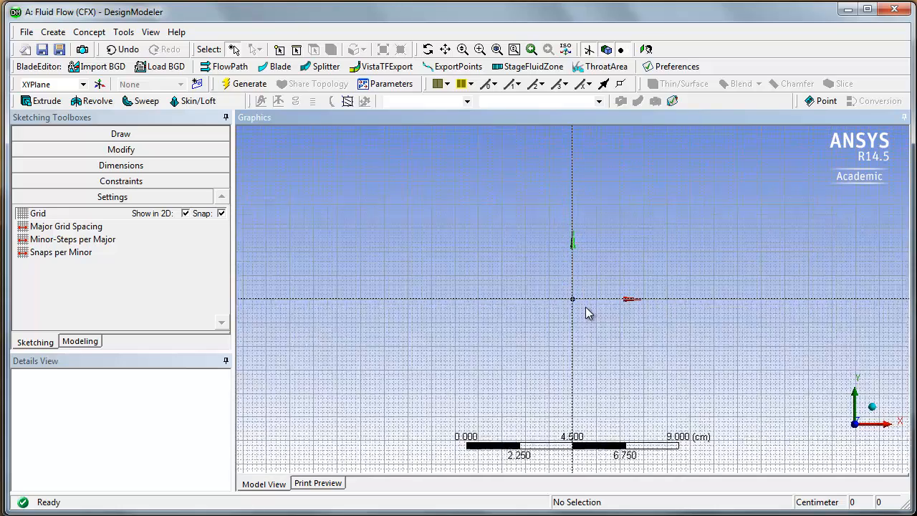
scroll(585, 313, "up", 8)
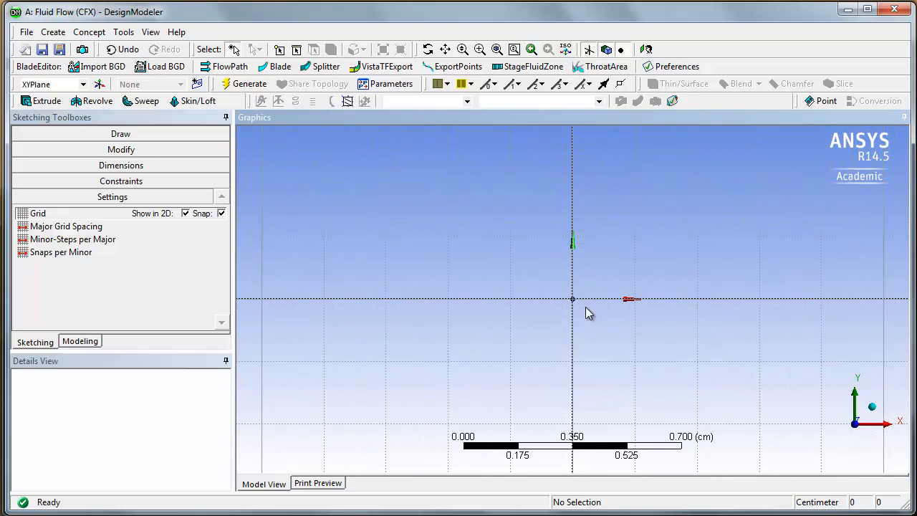
scroll(585, 313, "up", 1)
scroll(587, 313, "down", 1)
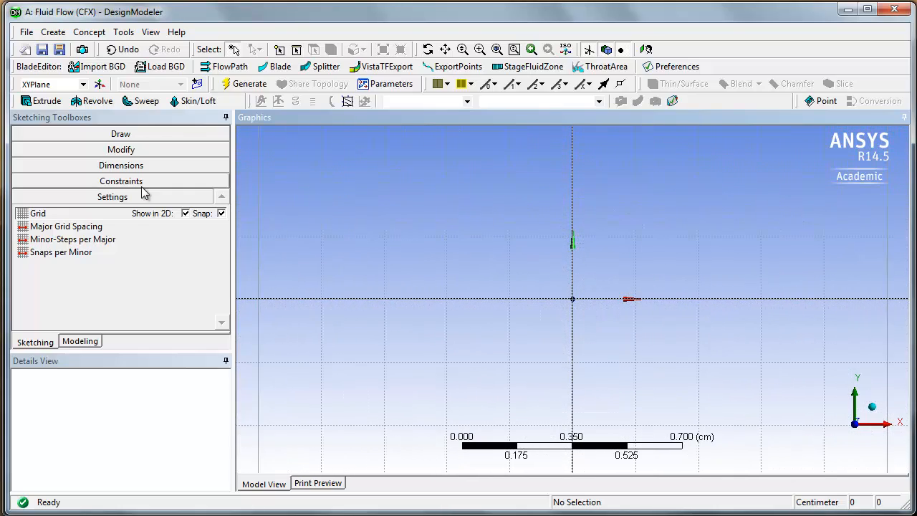
left_click(88, 137)
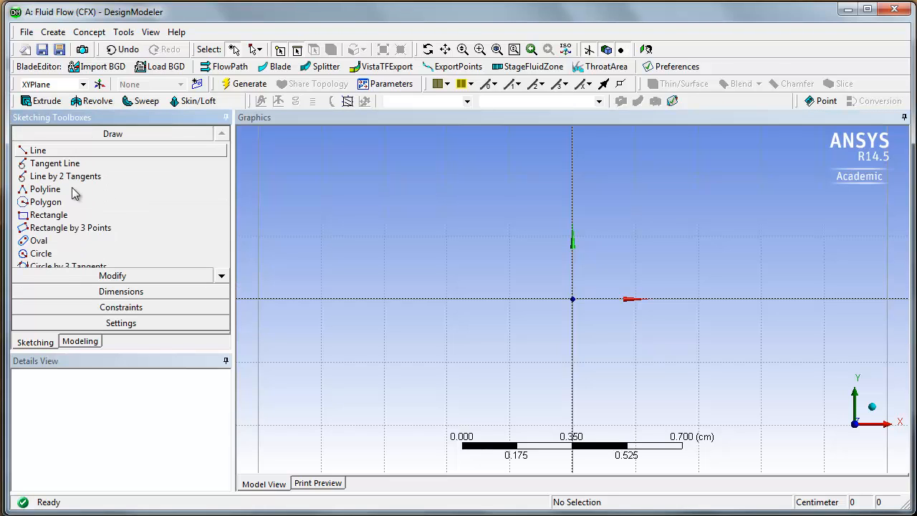
left_click(44, 220)
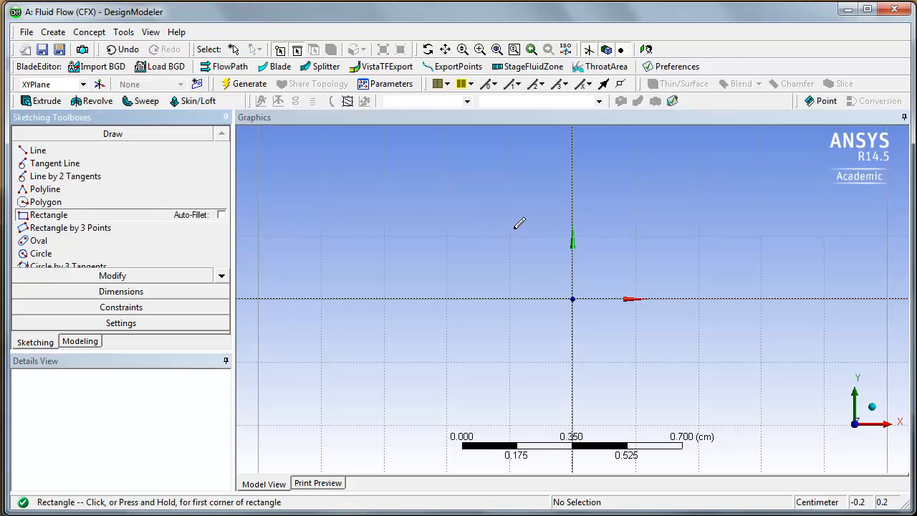
left_click(573, 299)
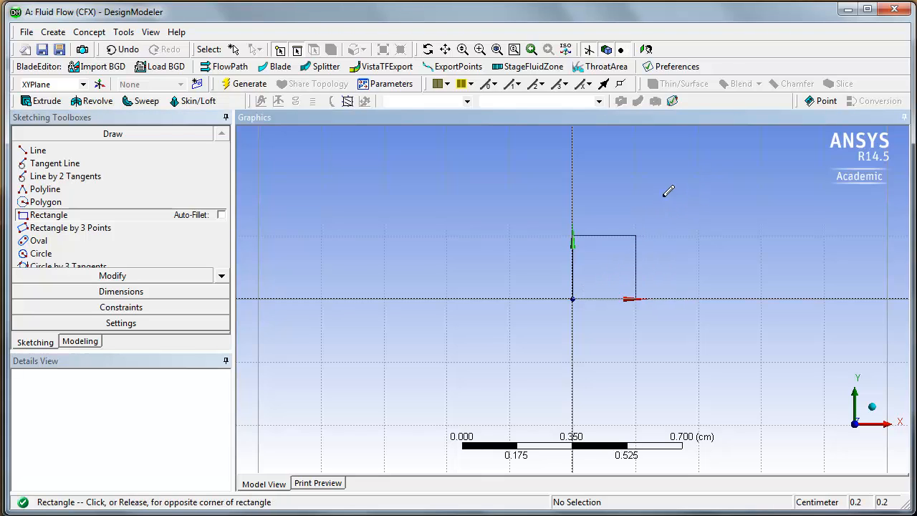
left_click(700, 173)
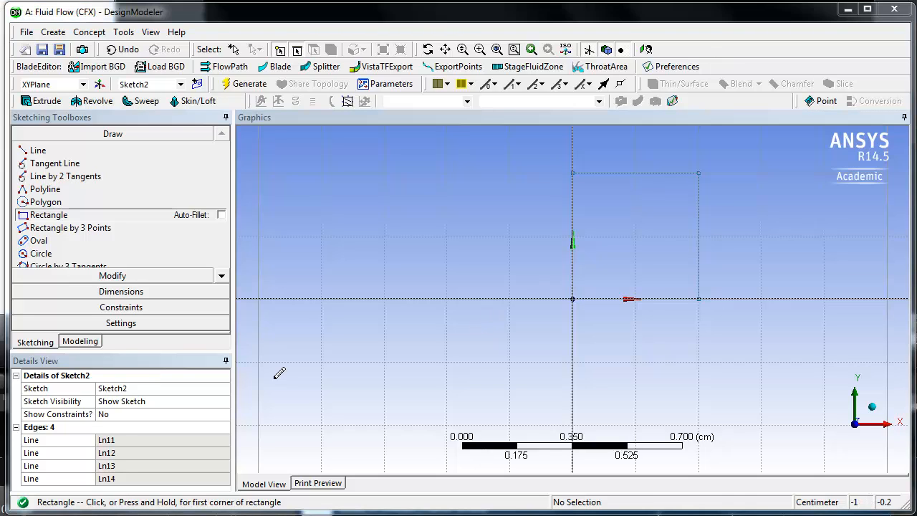
- Dimension the rectangle's horizontal width and vertical height with general dimensions
left_click(117, 291)
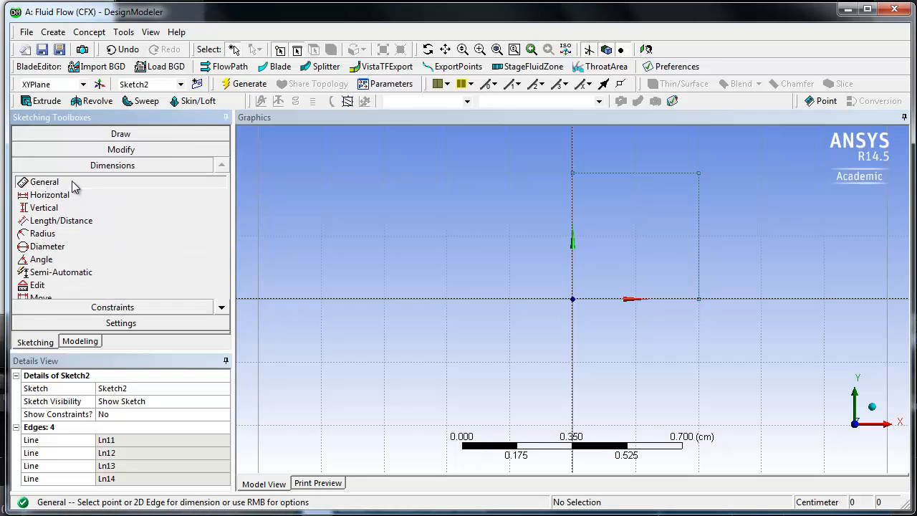
left_click(644, 173)
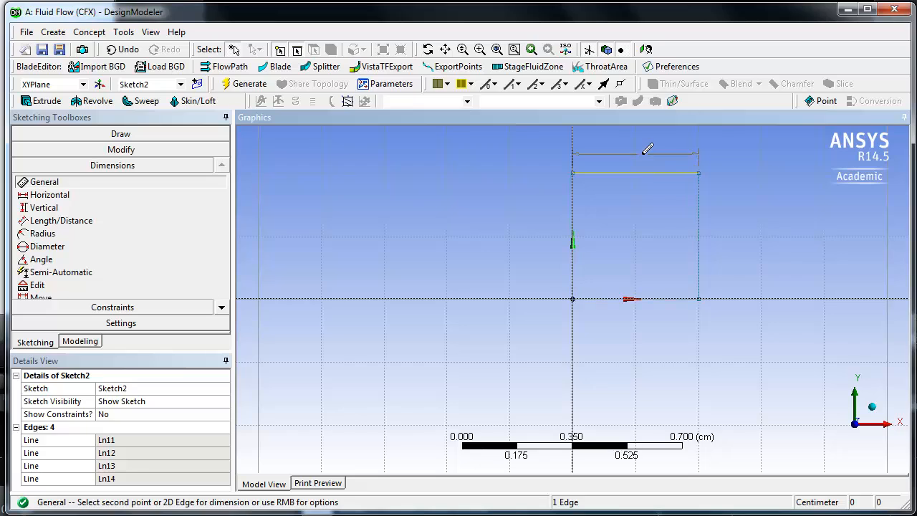
left_click(643, 160)
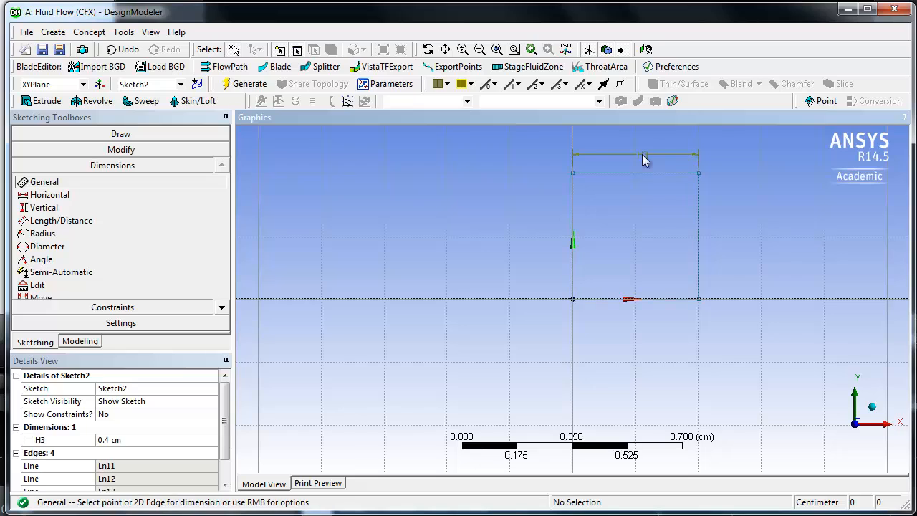
left_click(699, 239)
left_click(735, 233)
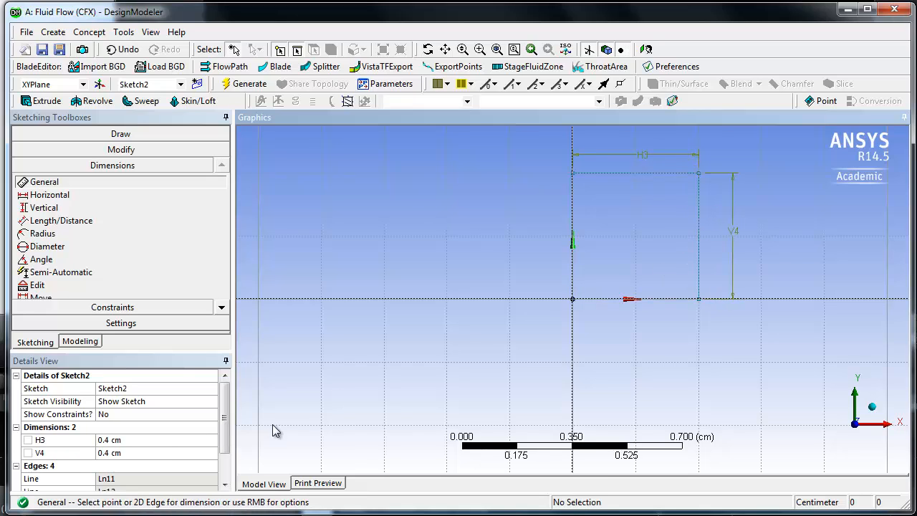
- Set both the width and the height of the rectangle to 0.1 cm
left_click(134, 440)
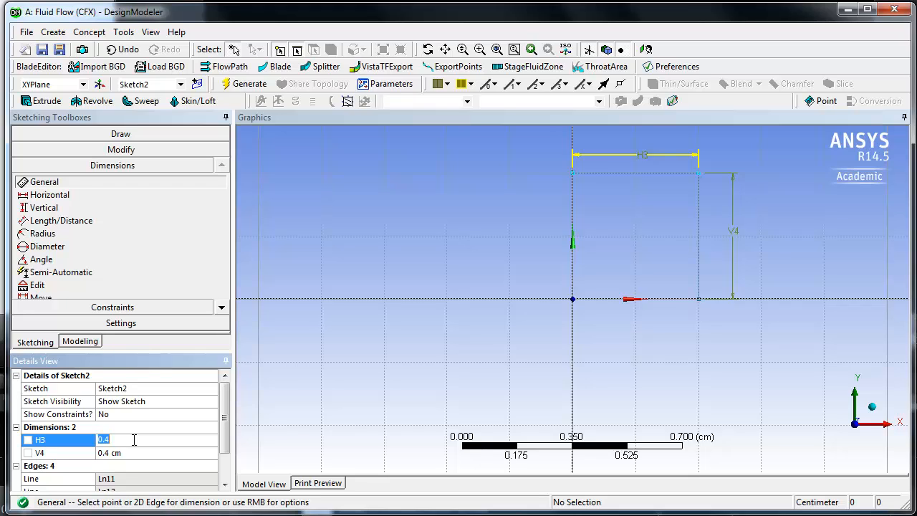
type("0.1")
key("Return")
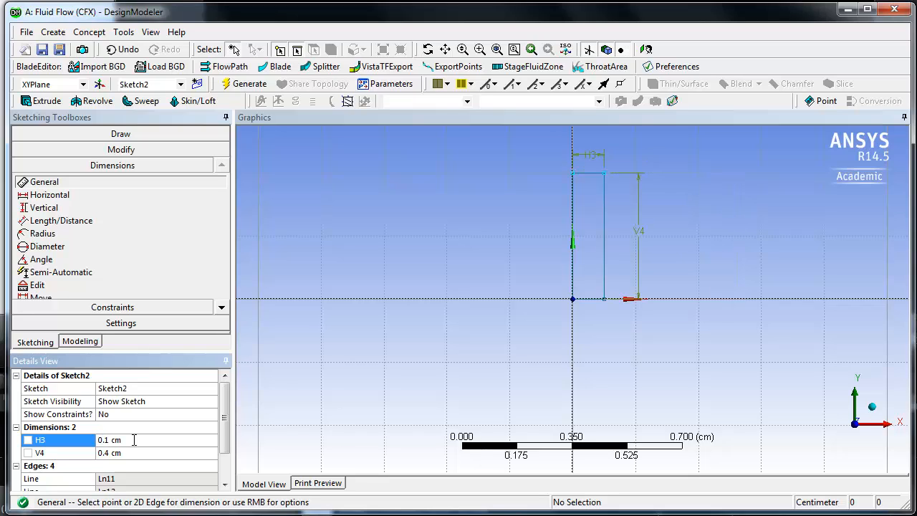
left_click(136, 452)
type("0.1")
key("Return")
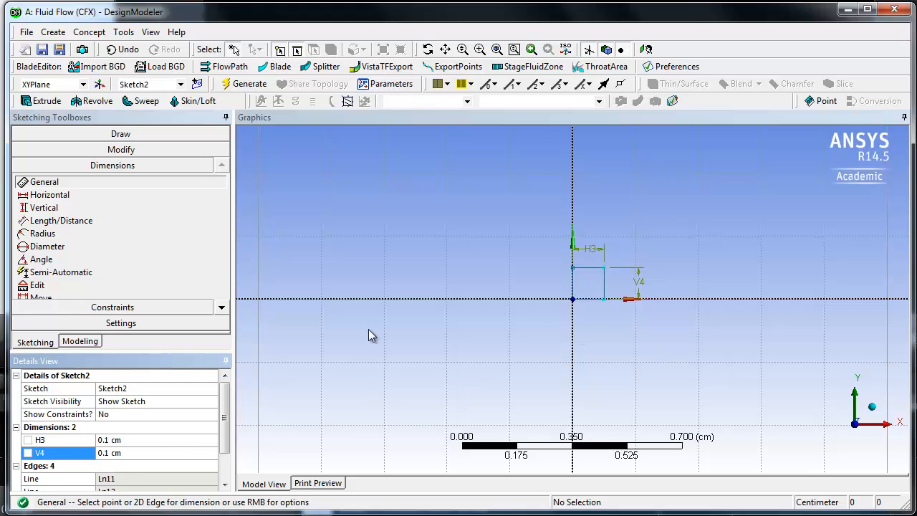
- Extrude the square sketch to a depth of 2 cm as added material and generate the solid
left_click(43, 101)
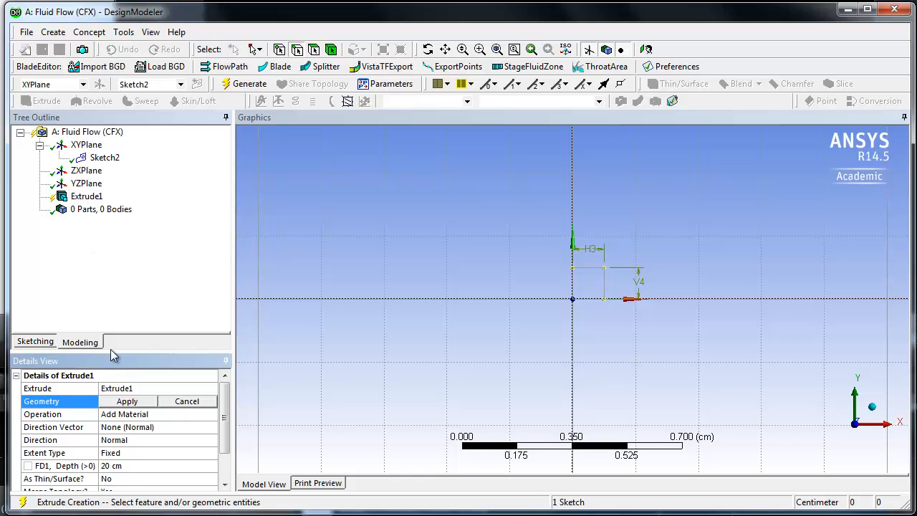
left_click(106, 161)
left_click(128, 401)
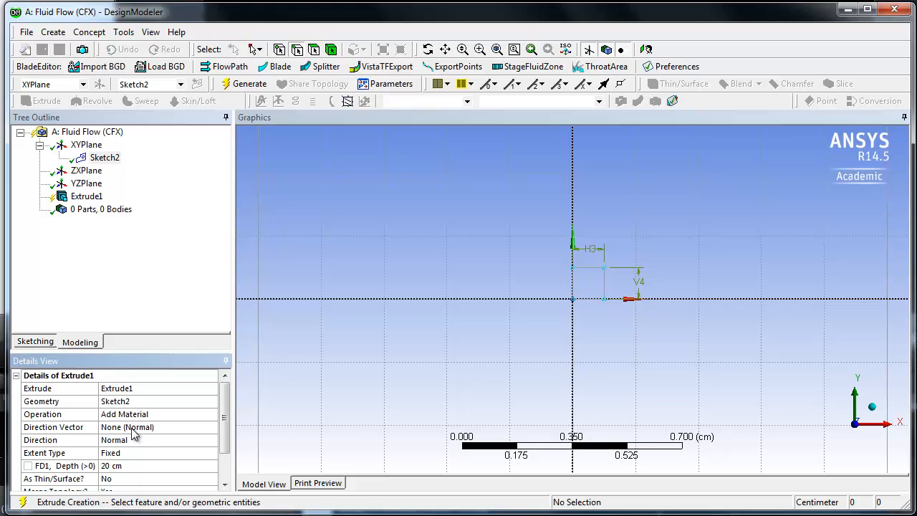
left_click(128, 467)
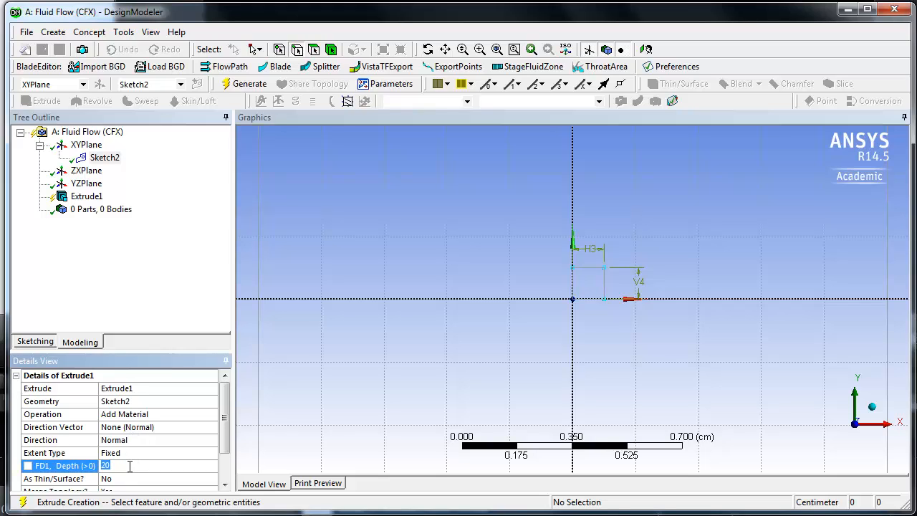
key("Return")
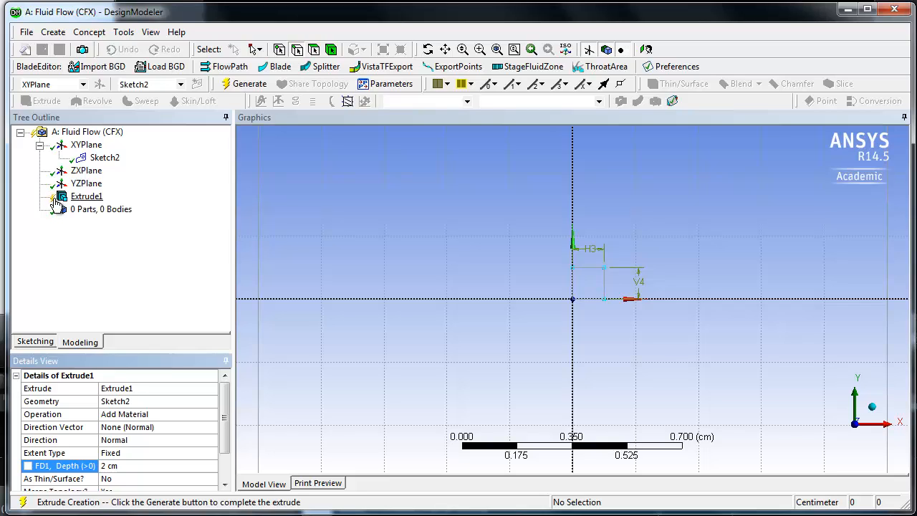
left_click(234, 84)
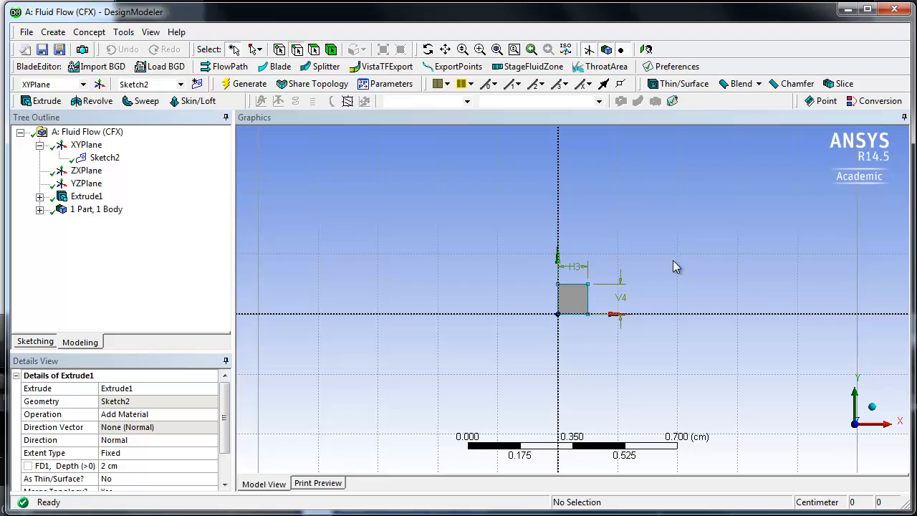
- Select the four long side faces of the square duct, leaving both end faces unselected
middle_click_drag(717, 262, 640, 285)
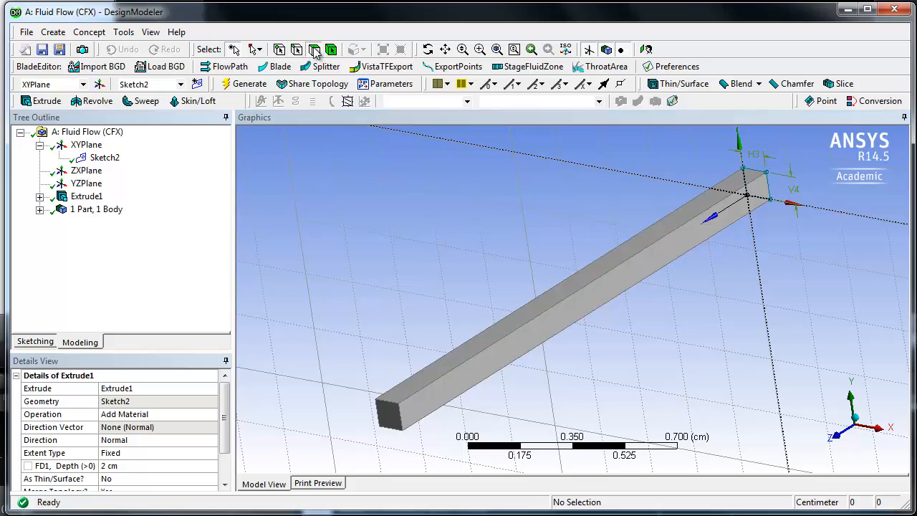
left_click(514, 321)
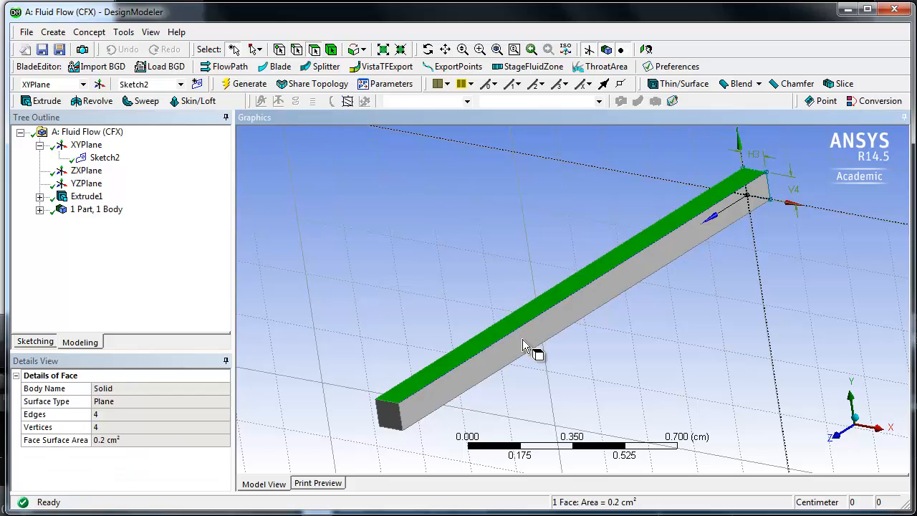
left_click(524, 347, "ctrl")
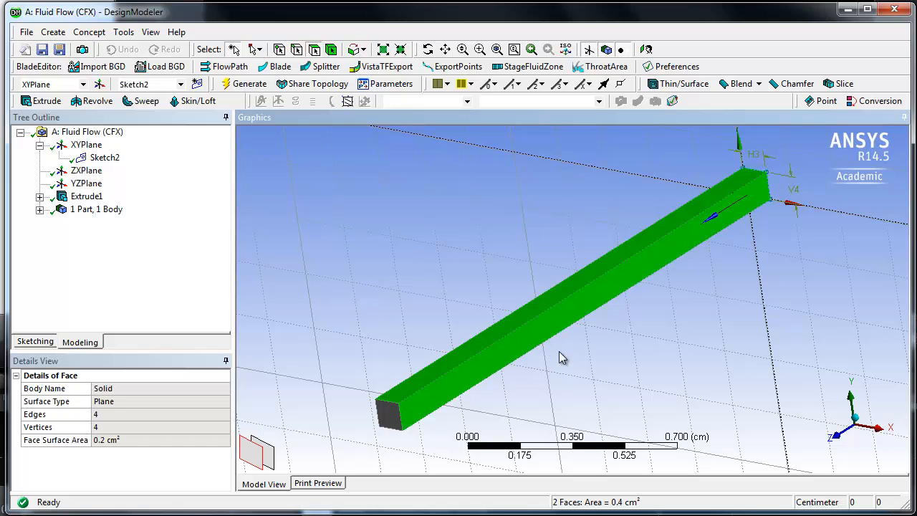
mouse_move(606, 393)
middle_mouse_down()
mouse_move(606, 368)
mouse_move(626, 335)
mouse_move(712, 301)
mouse_move(718, 308)
middle_mouse_up()
left_click(591, 264, "ctrl")
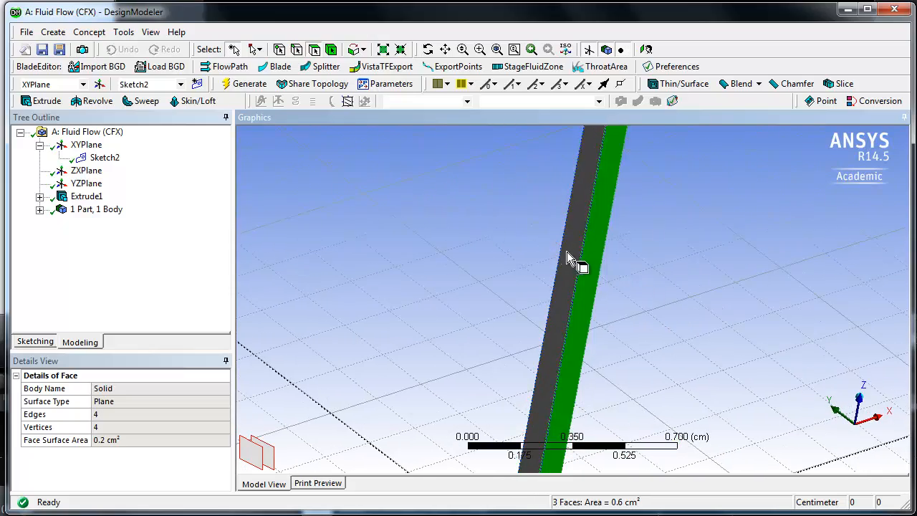
left_click(567, 251, "ctrl")
middle_click_drag(665, 266, 645, 332)
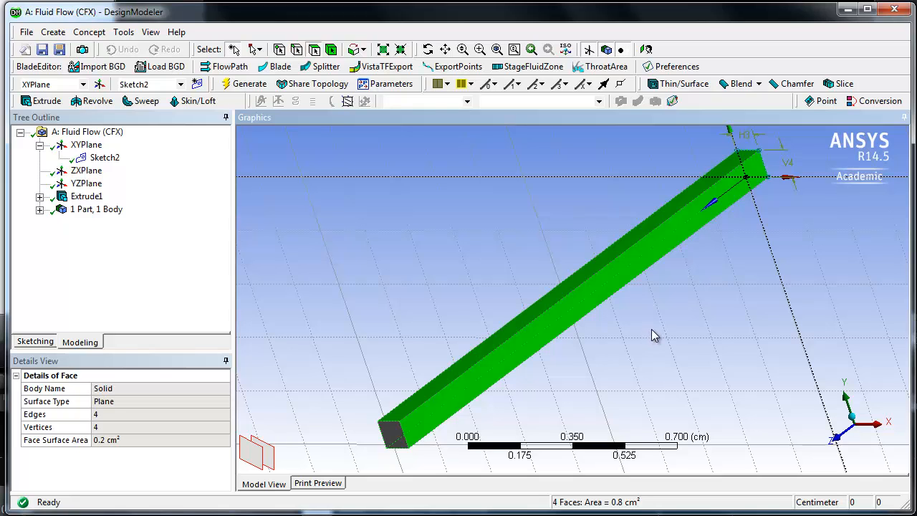
- Create a named selection called symmetry from the four selected side faces and generate it
right_click(652, 331)
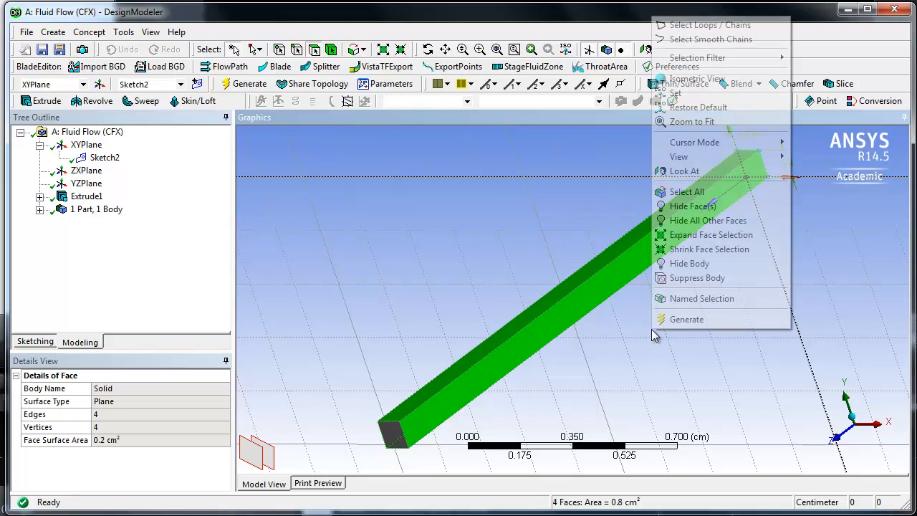
left_click(701, 299)
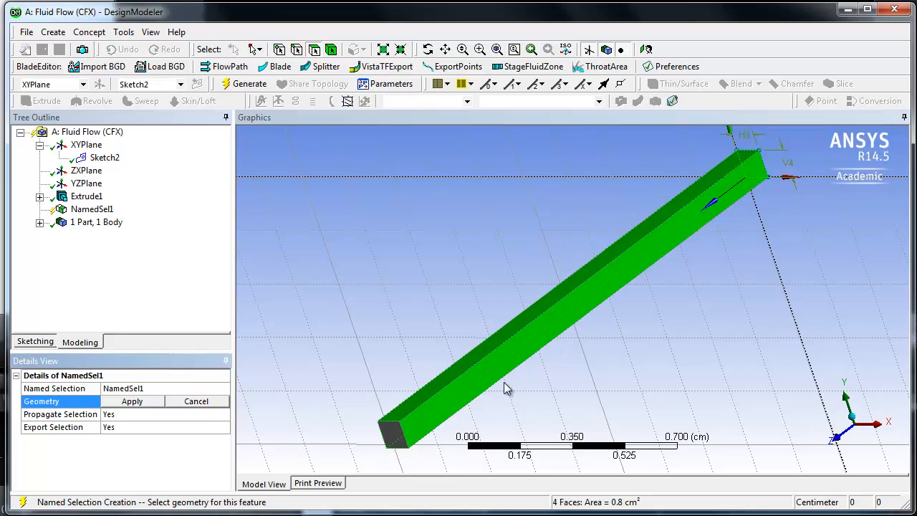
left_click(147, 388)
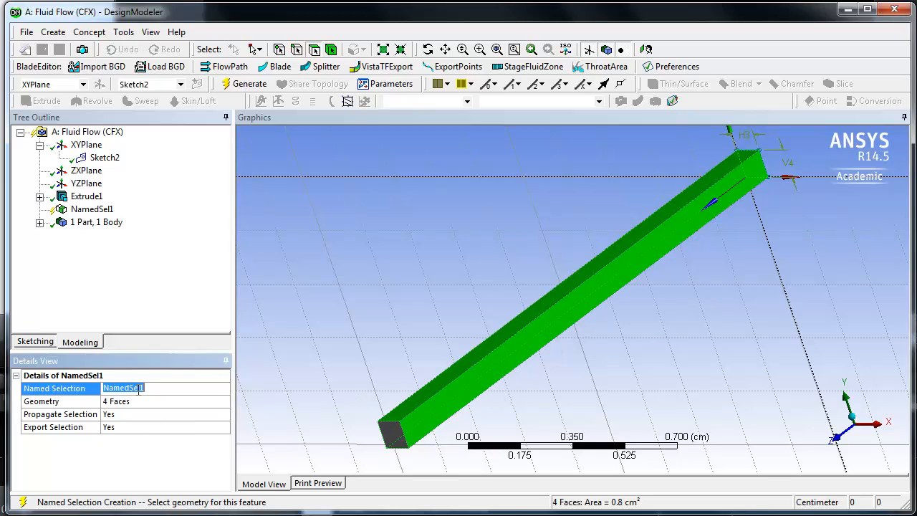
type("symmetry")
key("Return")
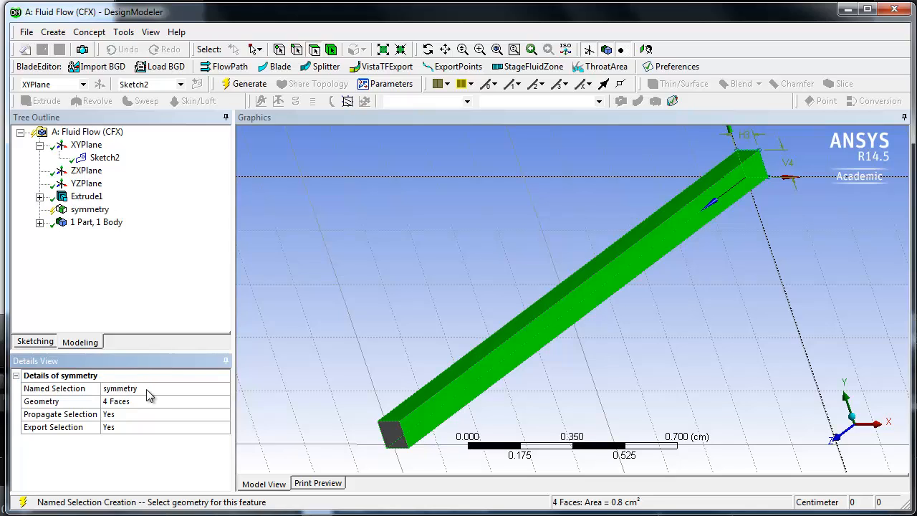
left_click(241, 83)
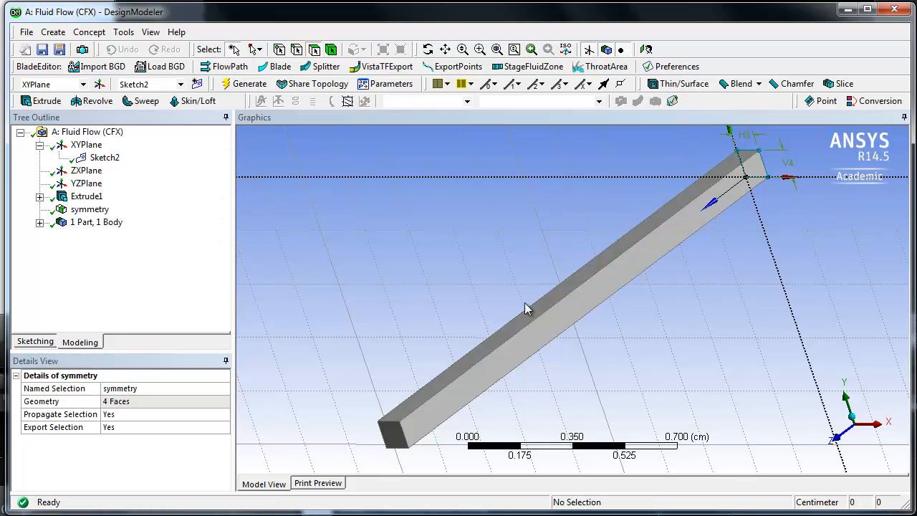
- Create a named selection called bc1 from the duct's end face at the origin and generate it
middle_click_drag(714, 325, 518, 361)
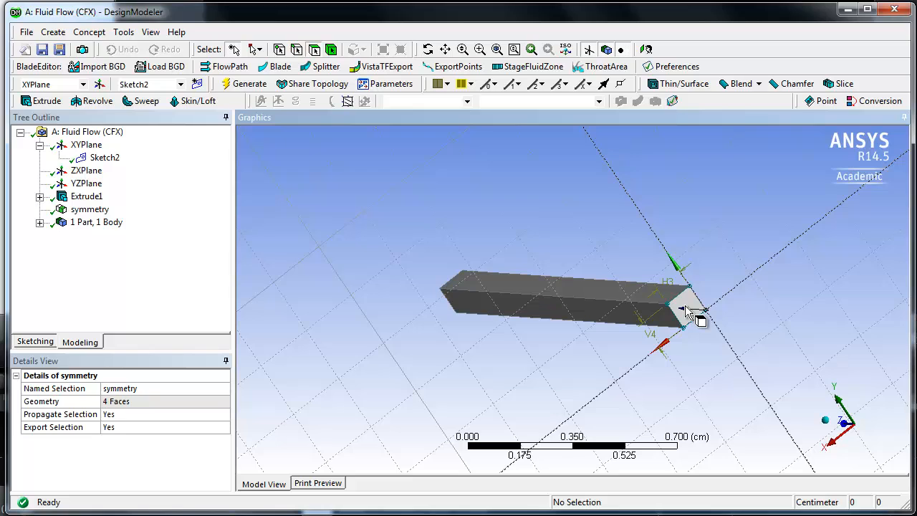
left_click(689, 310)
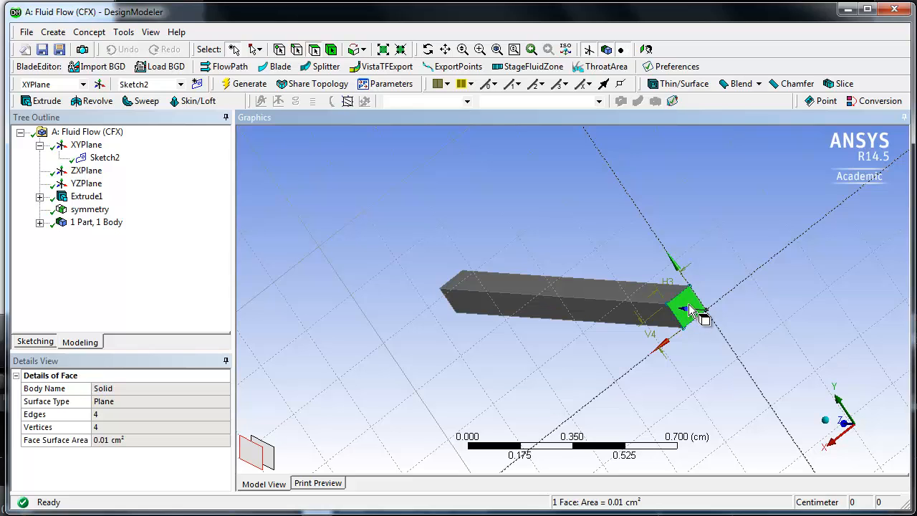
right_click(724, 255)
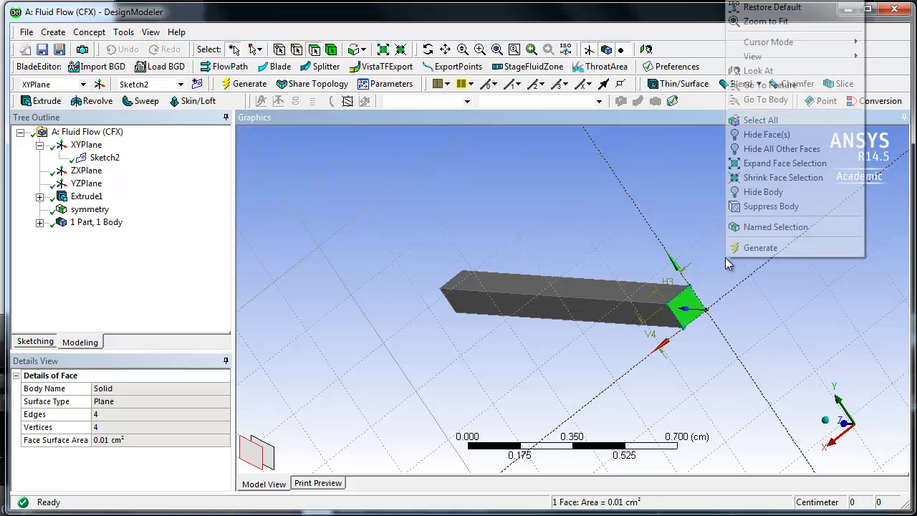
left_click(759, 228)
left_click(134, 389)
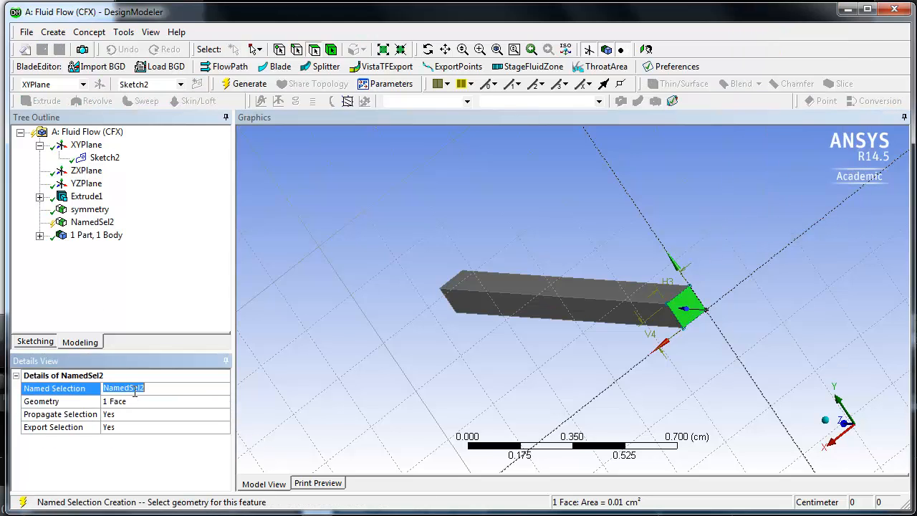
type("bc1")
key("Return")
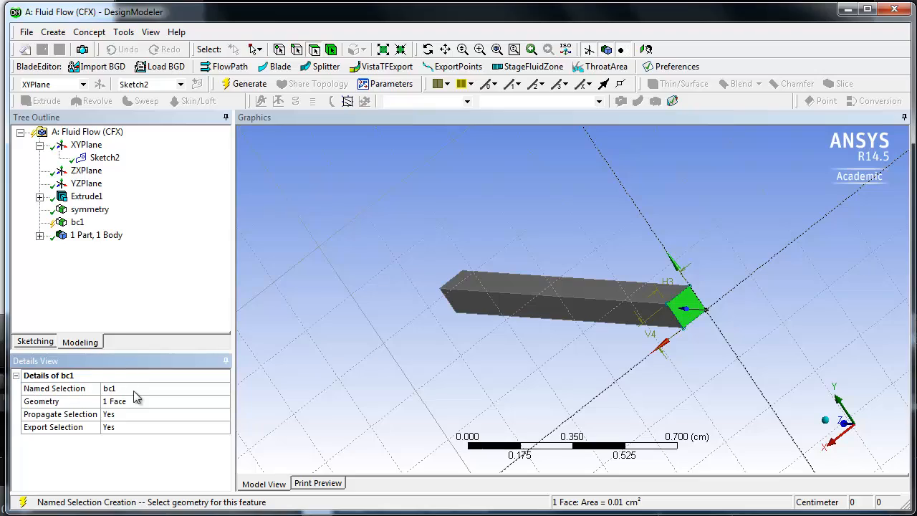
left_click(244, 85)
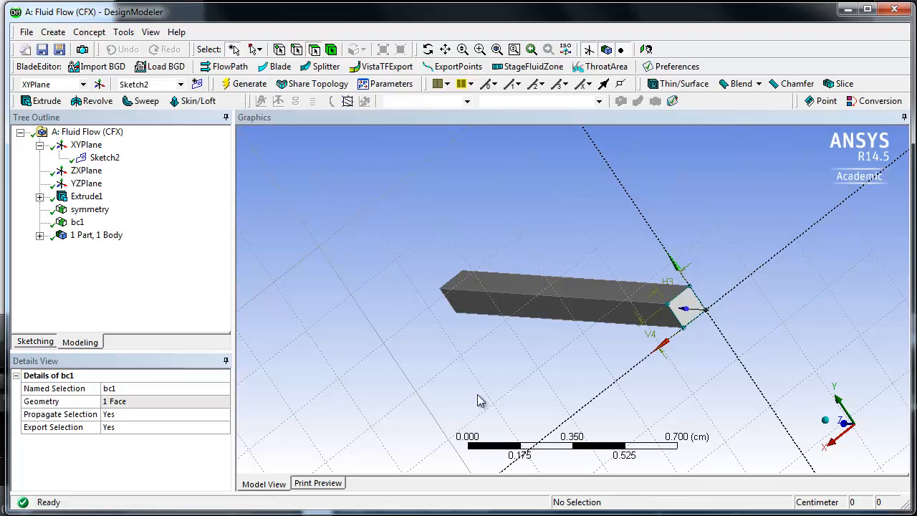
- Create and generate a named selection called bc2 from the end face opposite the origin, then check the faces of all three named selections
middle_click_drag(420, 378, 644, 337)
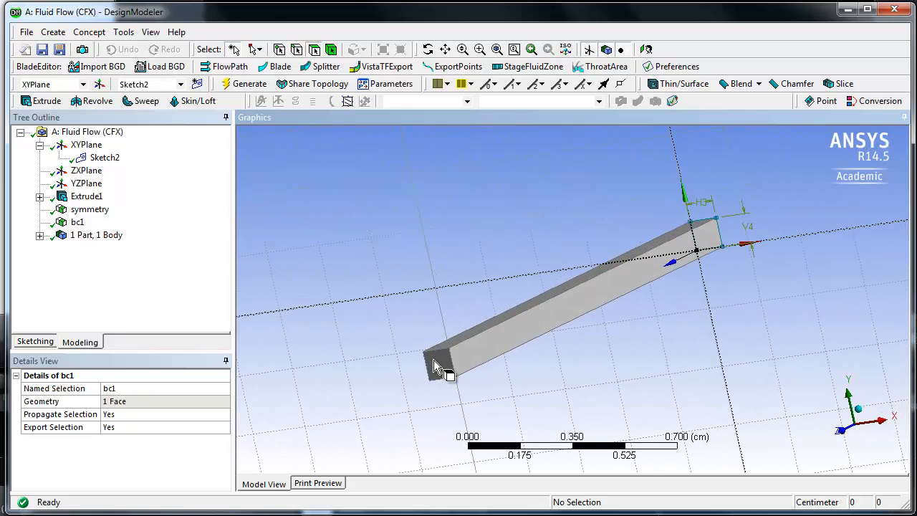
left_click(439, 372)
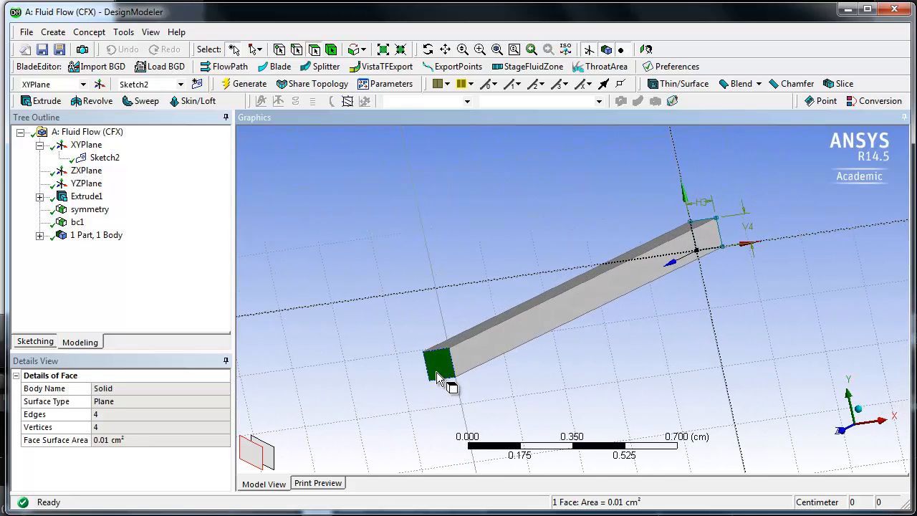
right_click(325, 333)
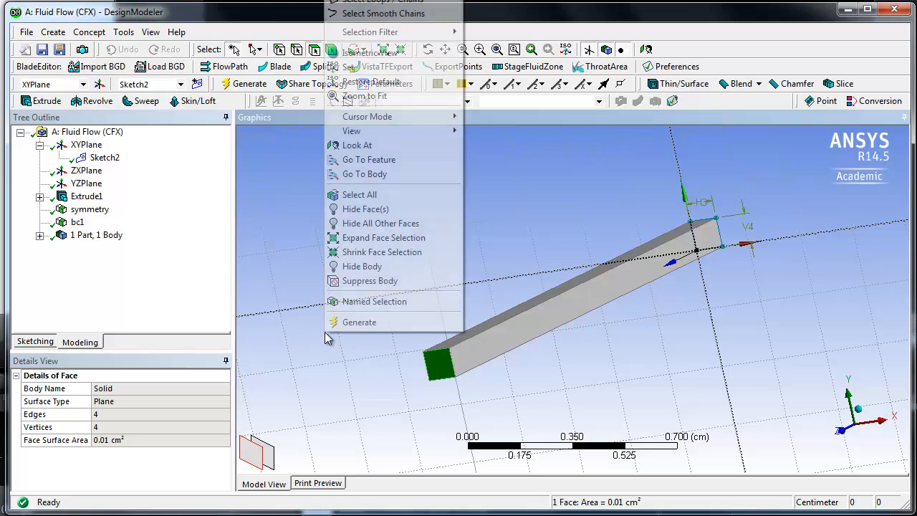
left_click(389, 304)
left_click(166, 388)
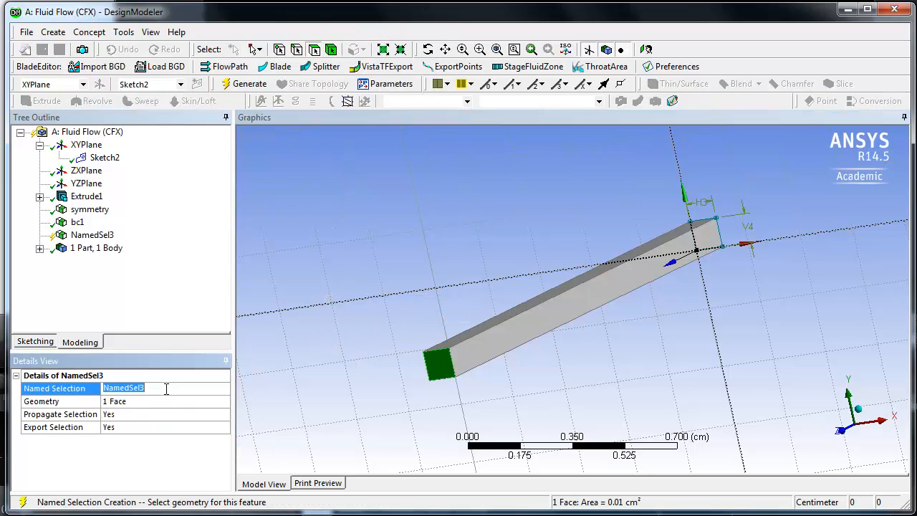
type("bc2")
left_click(237, 86)
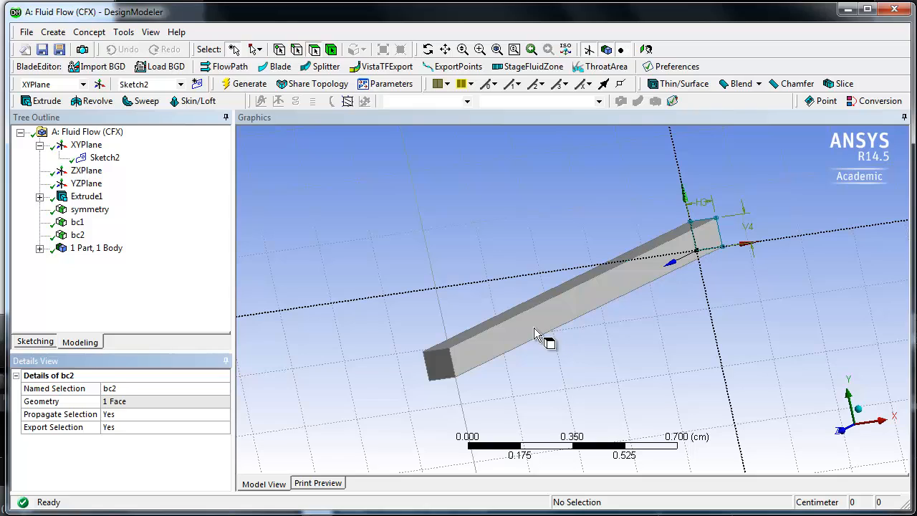
left_click(87, 212)
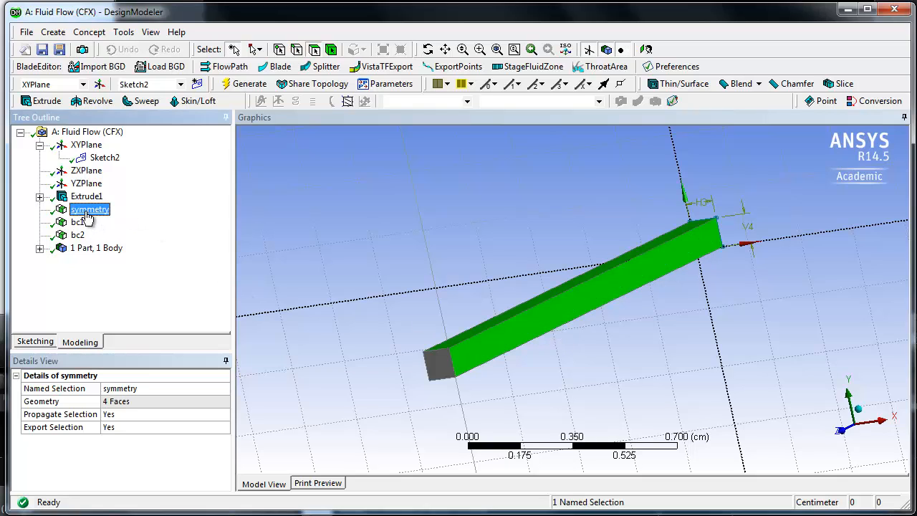
left_click(78, 222)
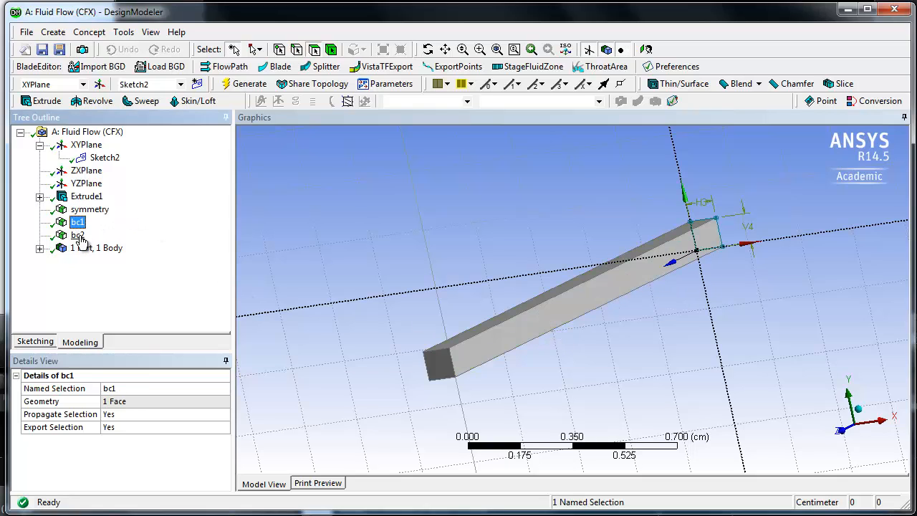
left_click(77, 235)
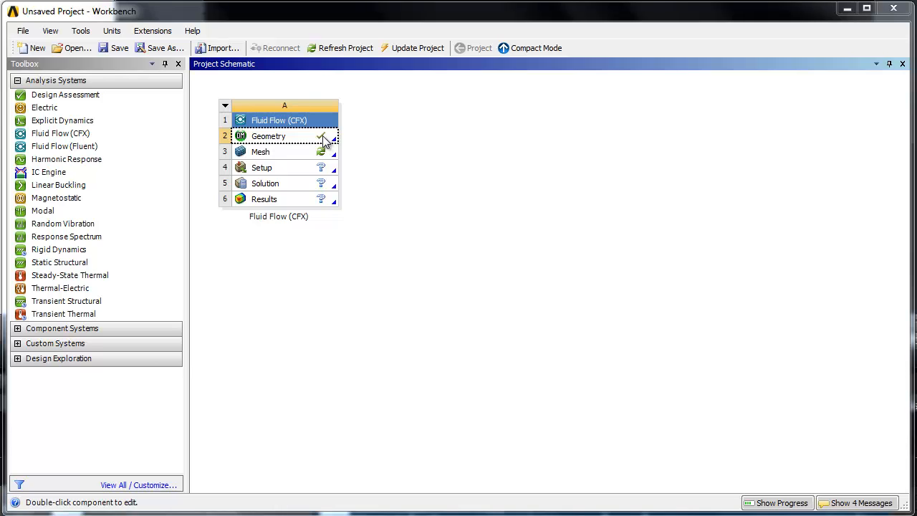
- Switch to Workbench and open the Mesh component of the Fluid Flow (CFX) system in the Meshing application without saving the project
left_click(114, 50)
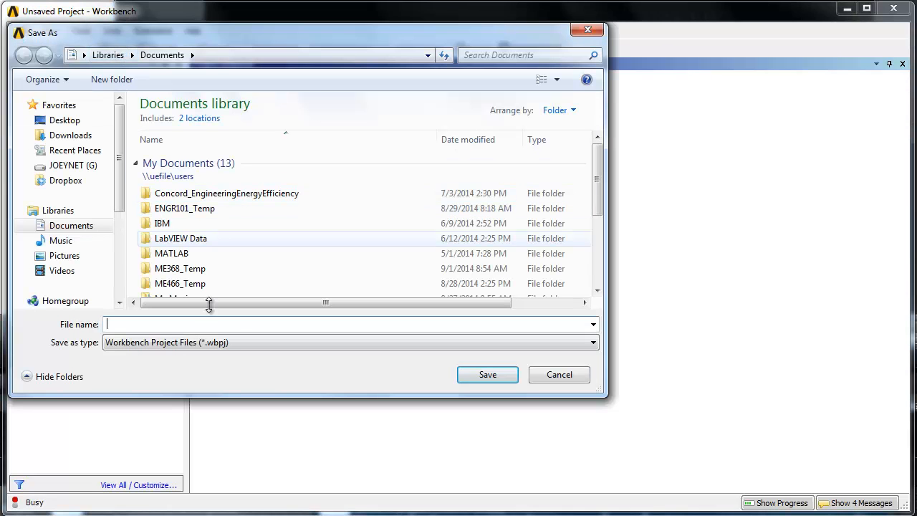
left_click(569, 374)
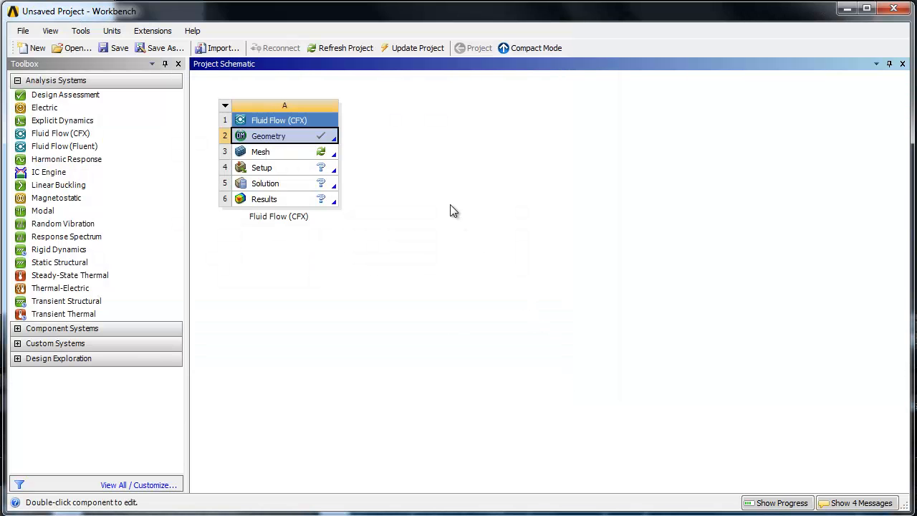
double_click(261, 153)
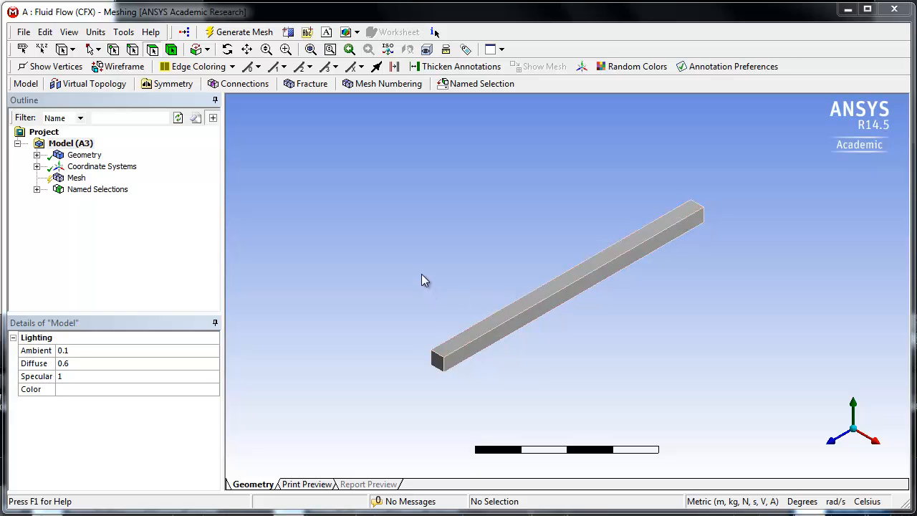
- Insert a mesh method under Mesh and scope it to the duct body
left_click(63, 180)
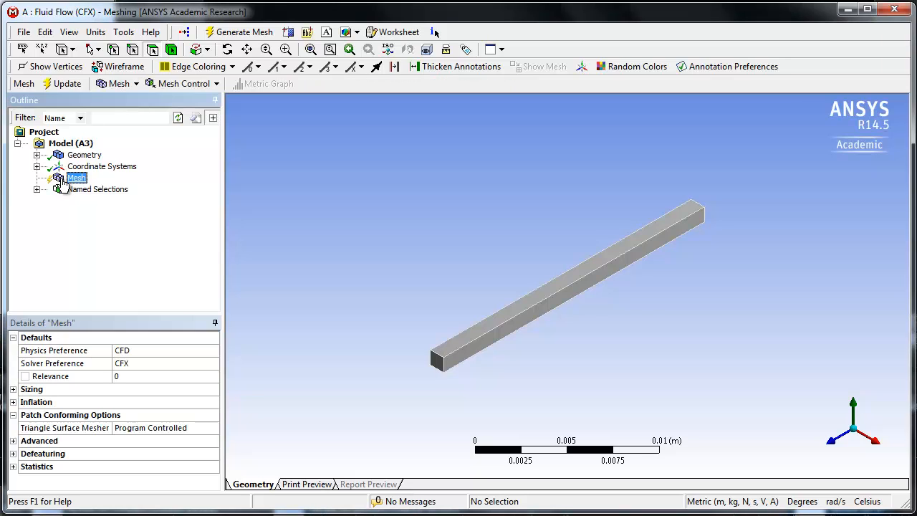
right_click(63, 181)
mouse_move(91, 188)
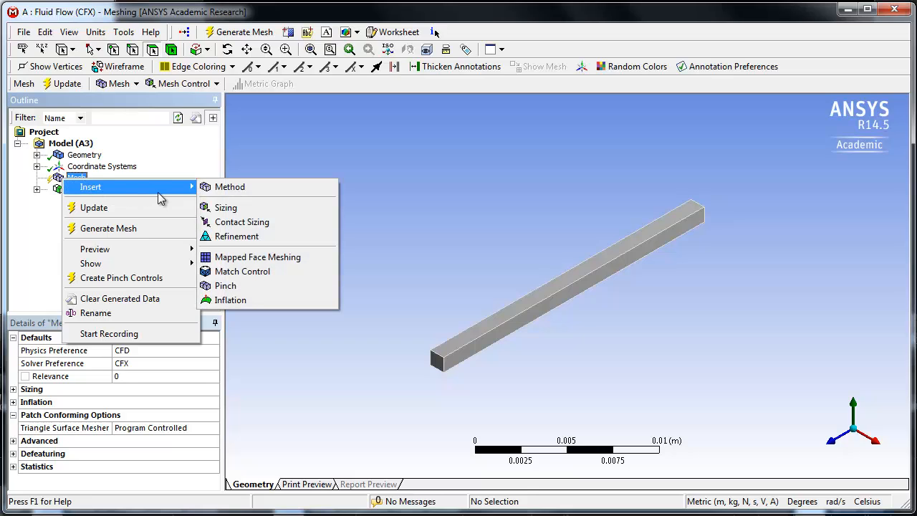
left_click(230, 188)
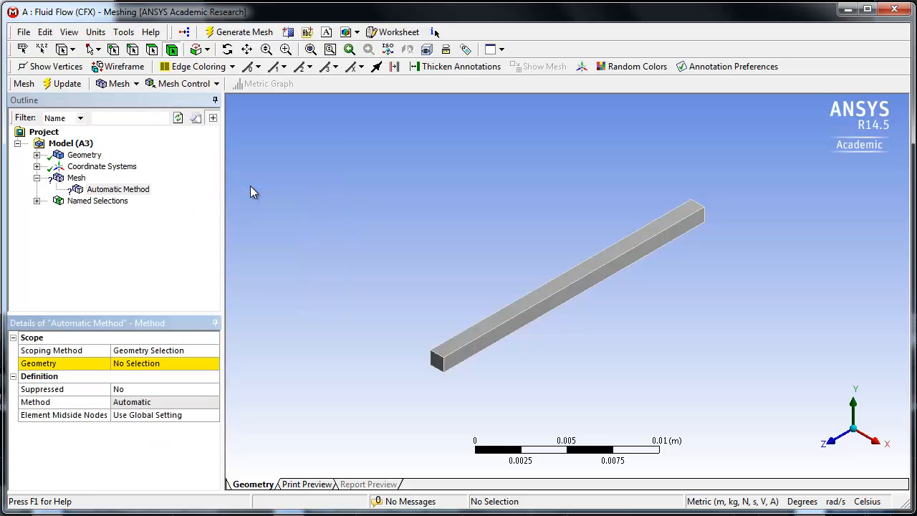
left_click(510, 323)
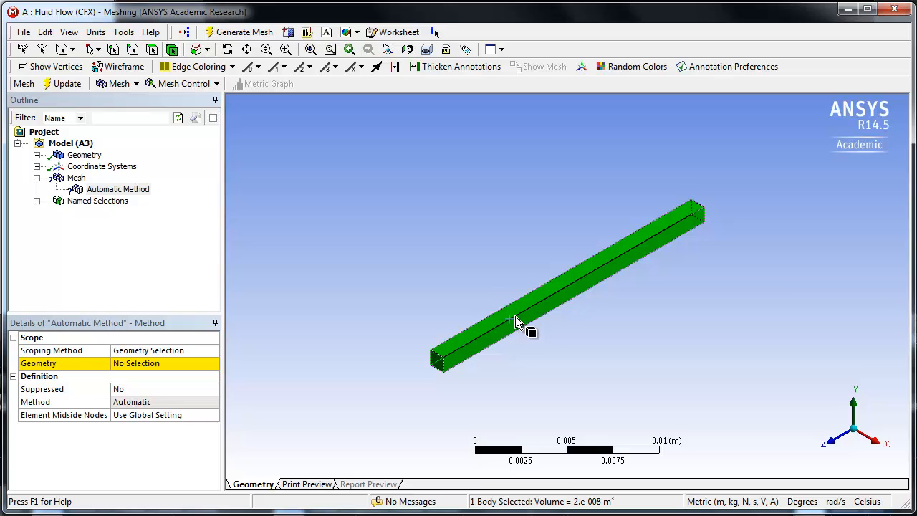
left_click(135, 365)
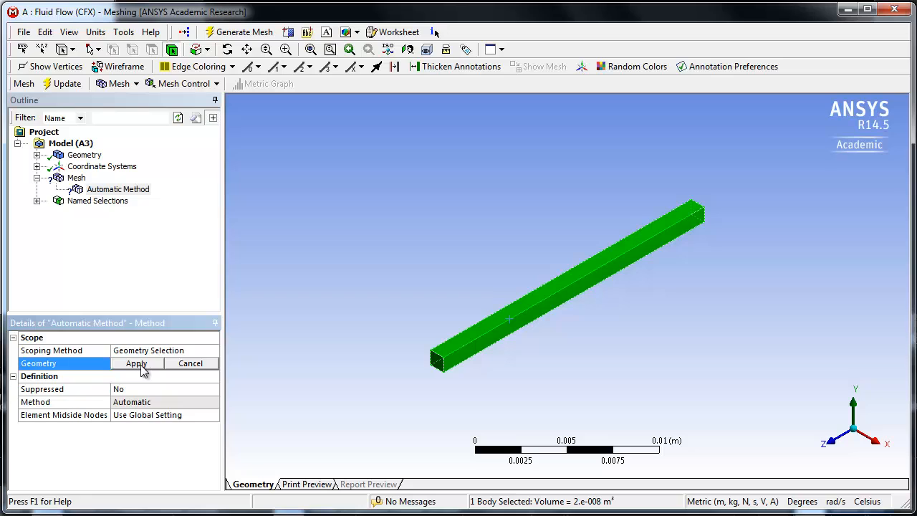
left_click(142, 365)
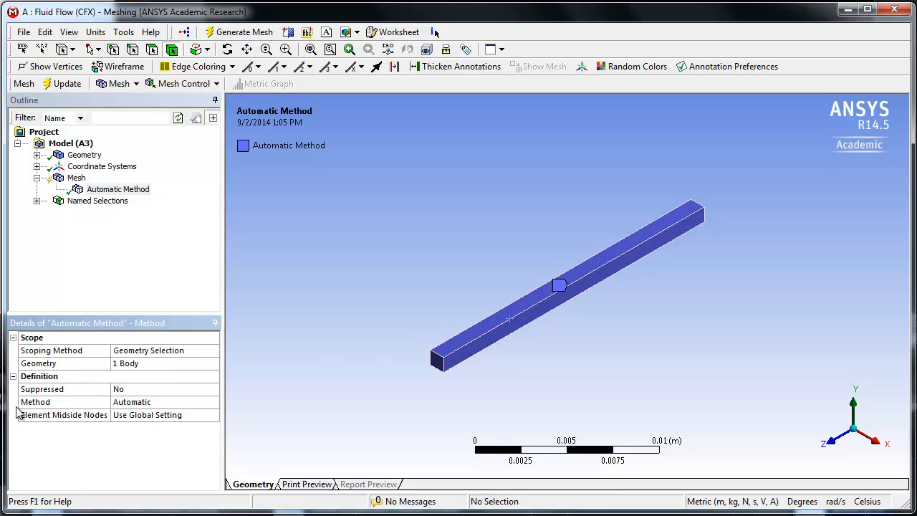
- Change the duct body's meshing method to Sweep
left_click(142, 404)
left_click(213, 404)
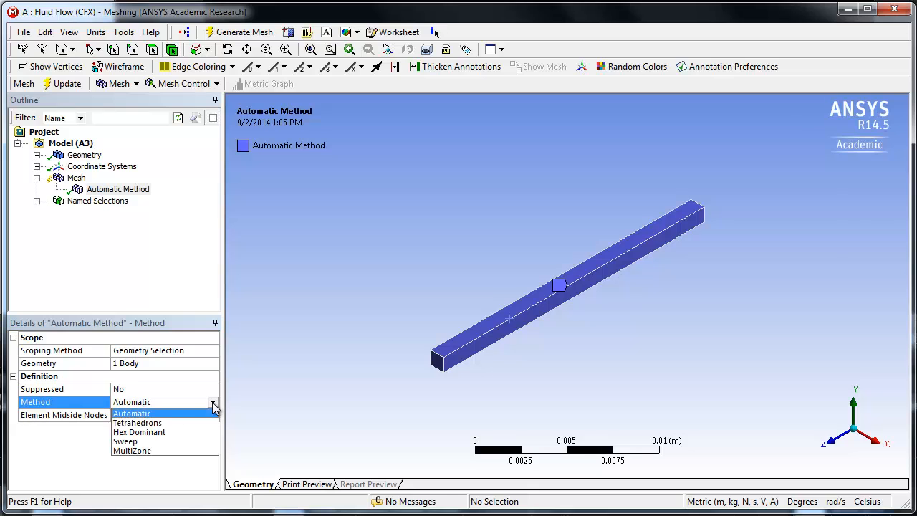
left_click(128, 445)
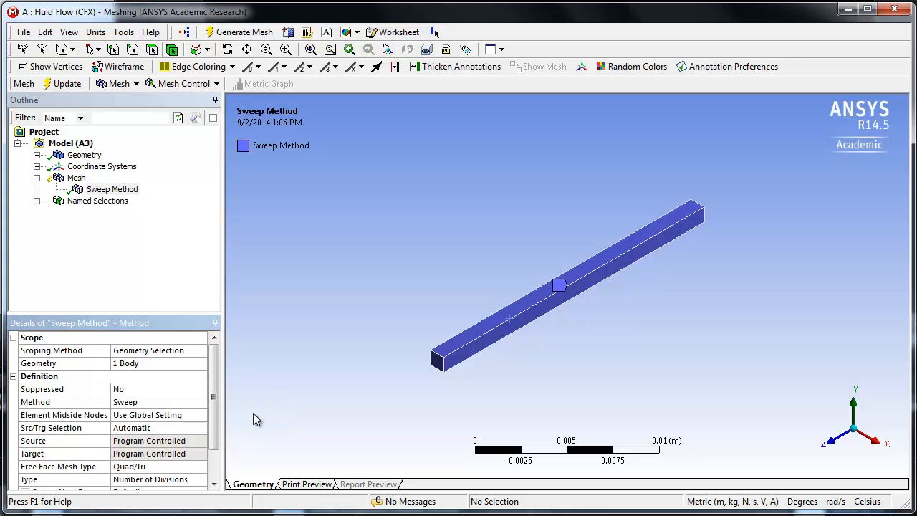
- Set the sweep method's source and target selection to Manual Source and Target
scroll(142, 423, "down", 1)
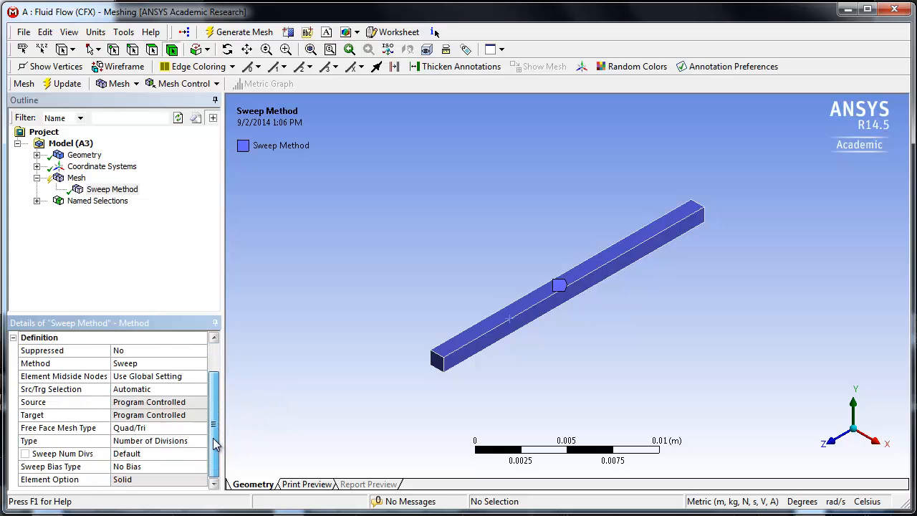
left_click(140, 391)
left_click(201, 389)
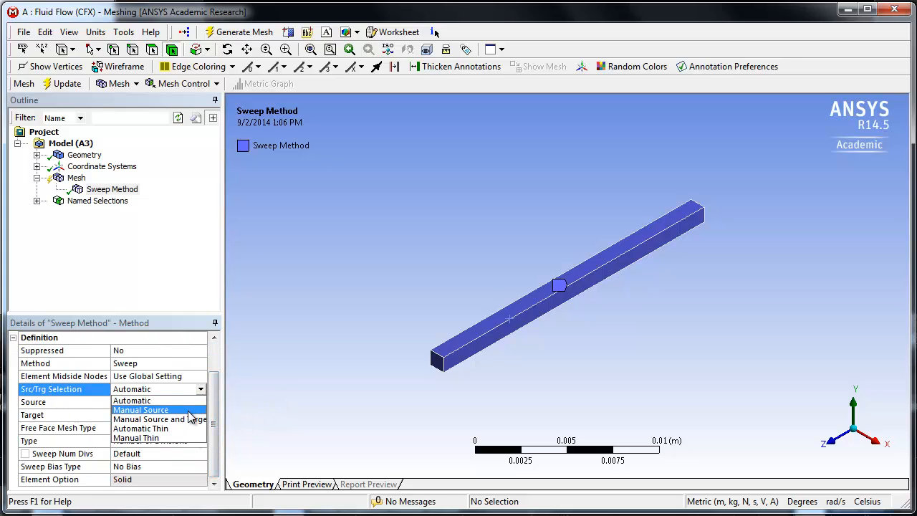
left_click(188, 420)
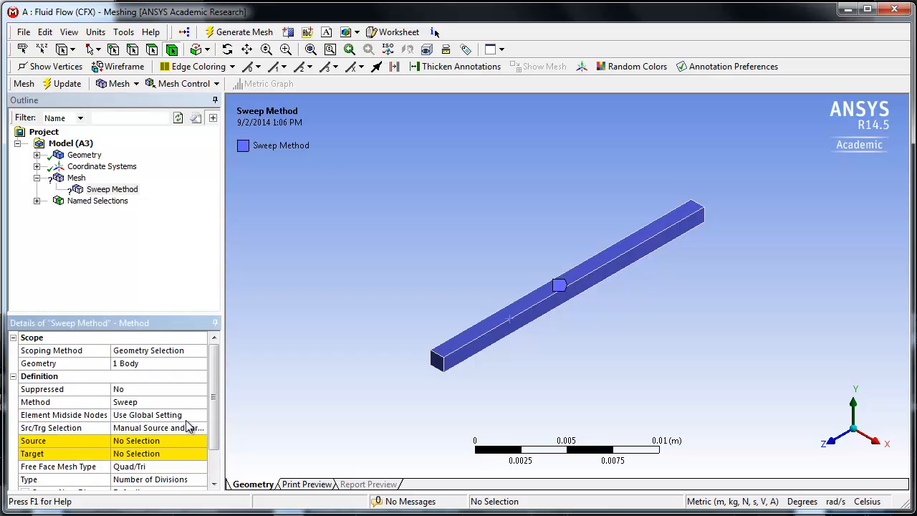
- Assign the duct's end face on the negative Z side as the sweep source
left_click(142, 443)
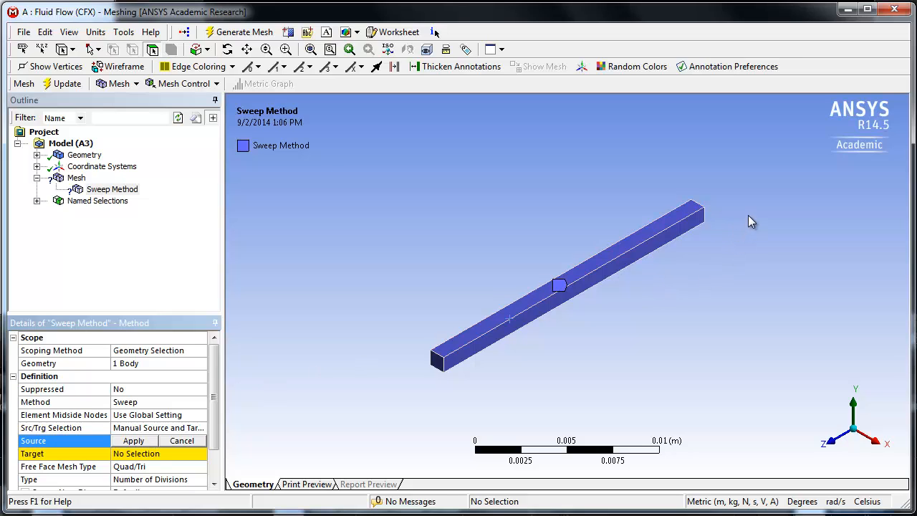
middle_click_drag(748, 215, 646, 334)
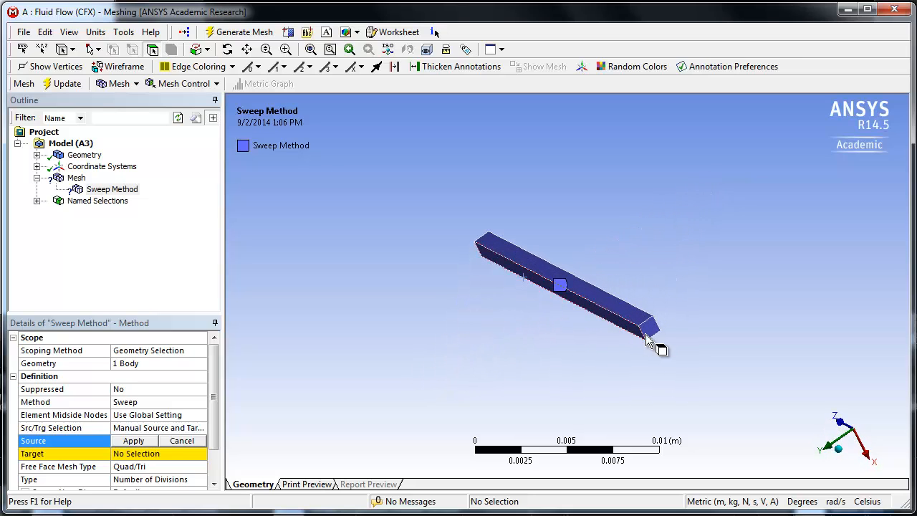
left_click(653, 331)
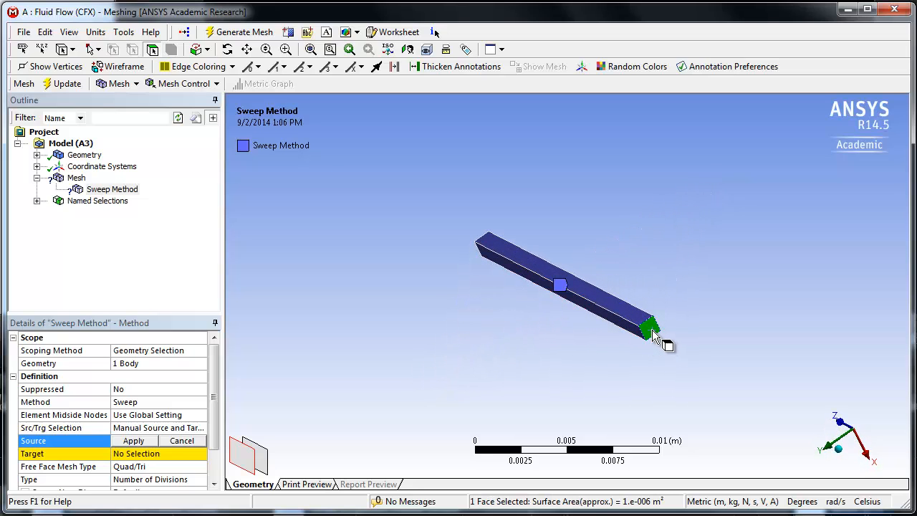
left_click(139, 443)
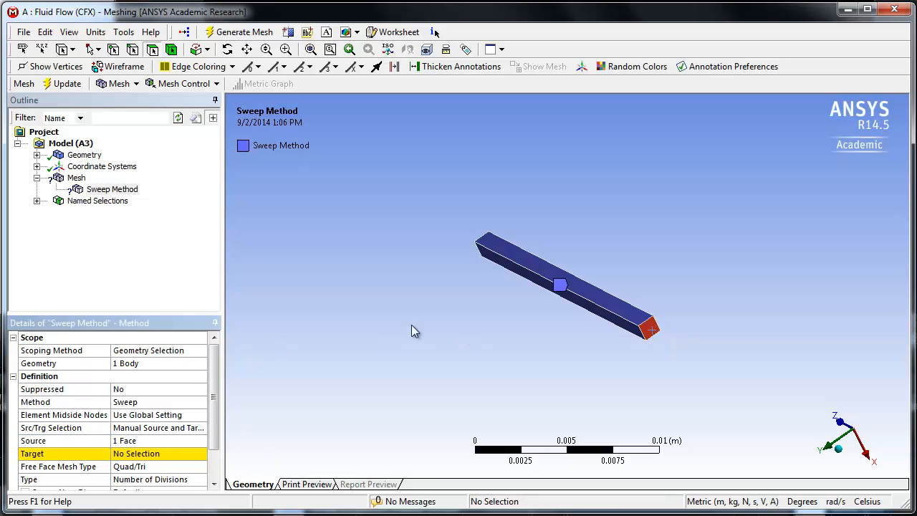
- Assign the duct's opposite end face, on the positive Z side, as the sweep target
middle_click_drag(409, 376, 567, 323)
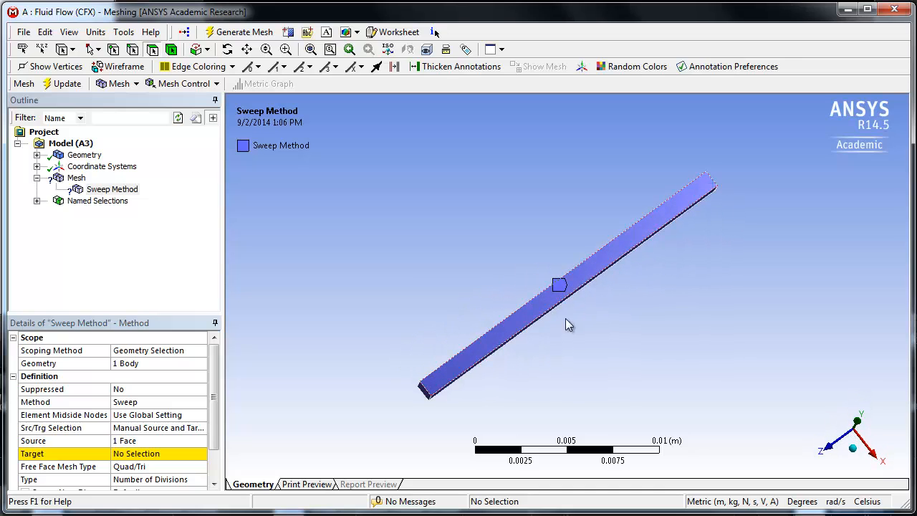
left_click(857, 456)
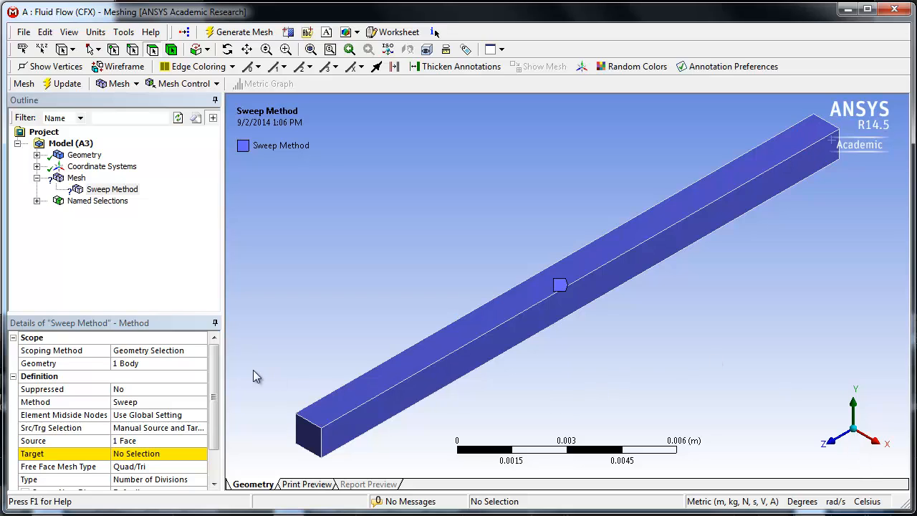
left_click(314, 443)
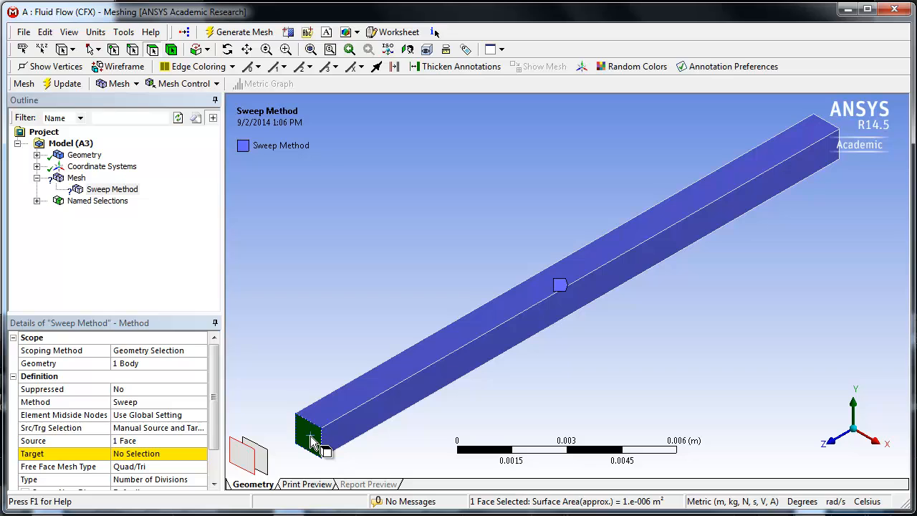
left_click(133, 454)
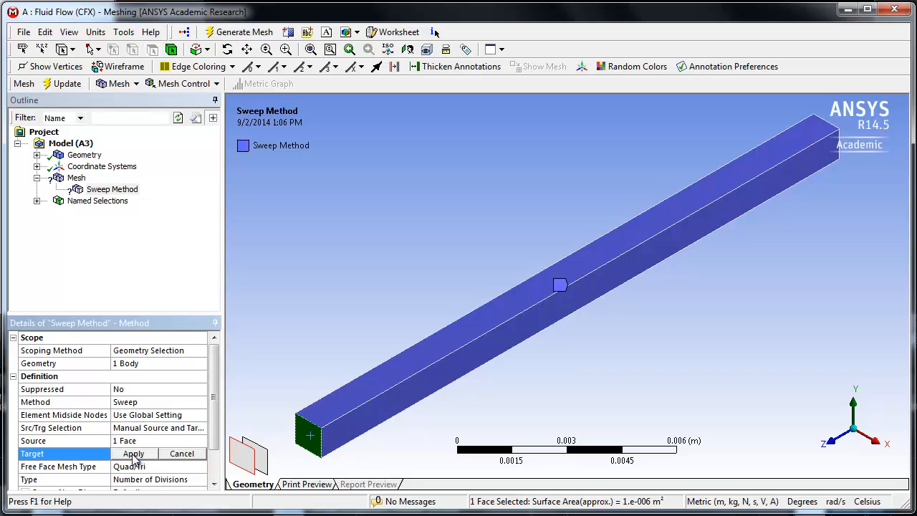
left_click(133, 455)
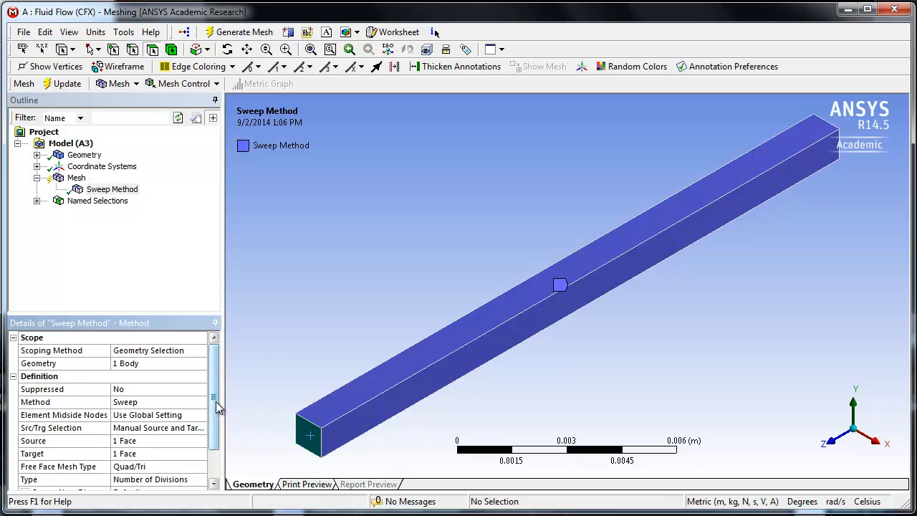
- Set the number of sweep divisions along the duct to 4
left_click_drag(218, 407, 215, 434)
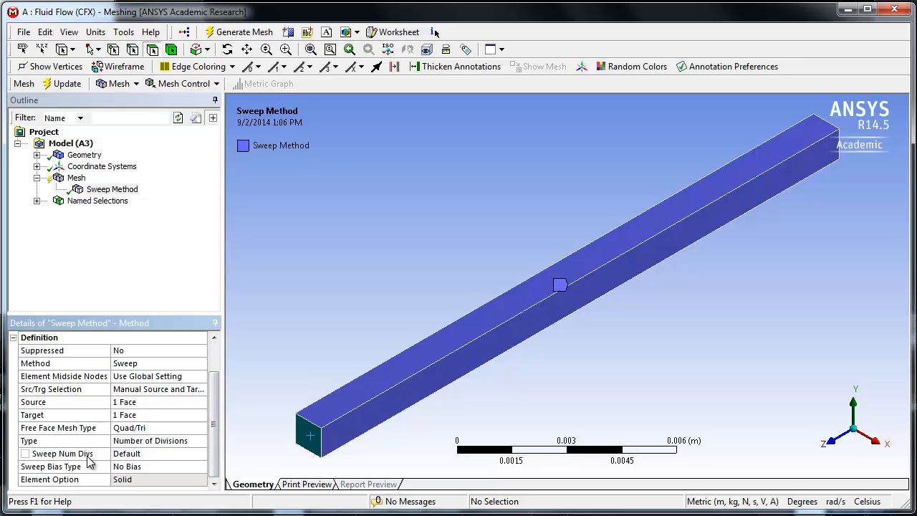
left_click(130, 454)
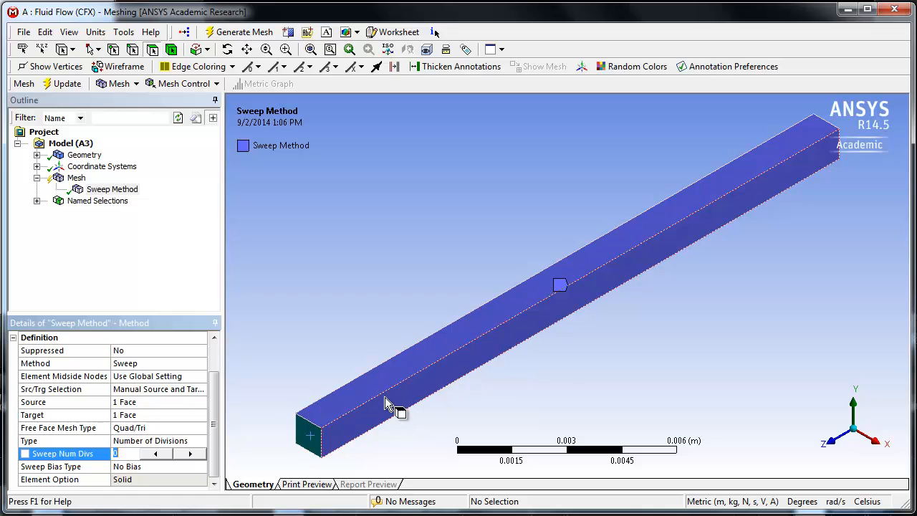
left_click(190, 456)
- Update the mesh with the sweep settings and display it on the duct
left_click(66, 85)
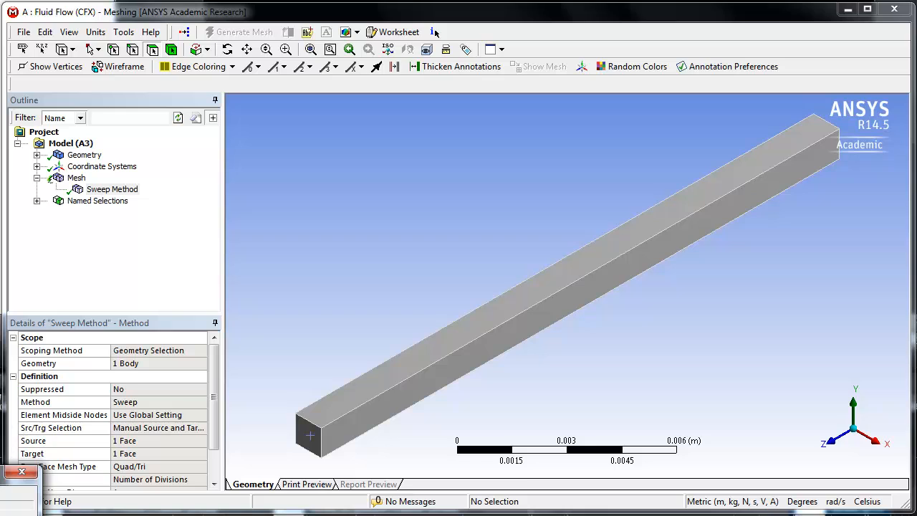
left_click_drag(11, 470, 272, 207)
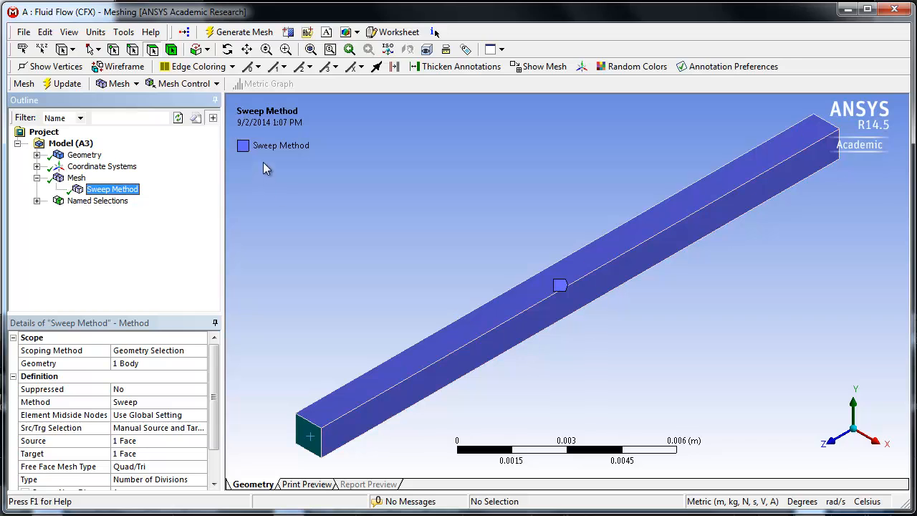
left_click(59, 179)
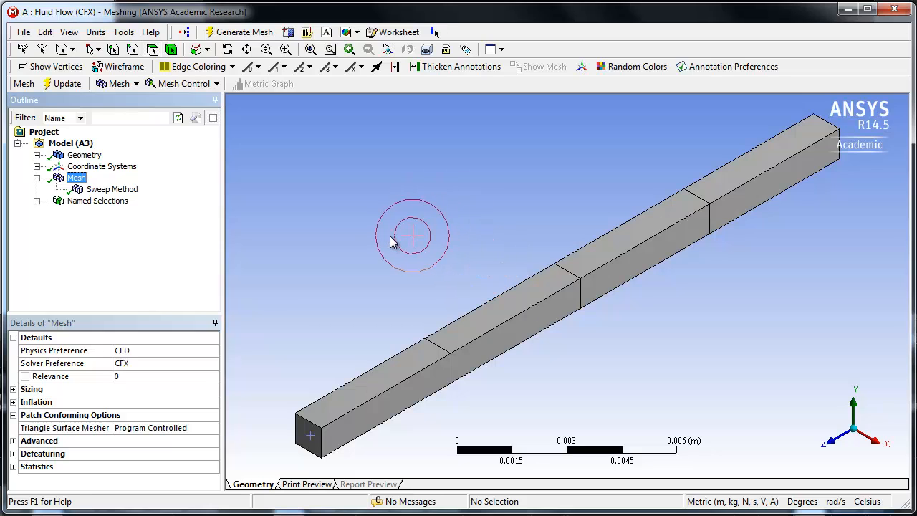
- Close the Meshing application and open the Setup component of the Fluid Flow (CFX) system in CFX-Pre
left_click(894, 10)
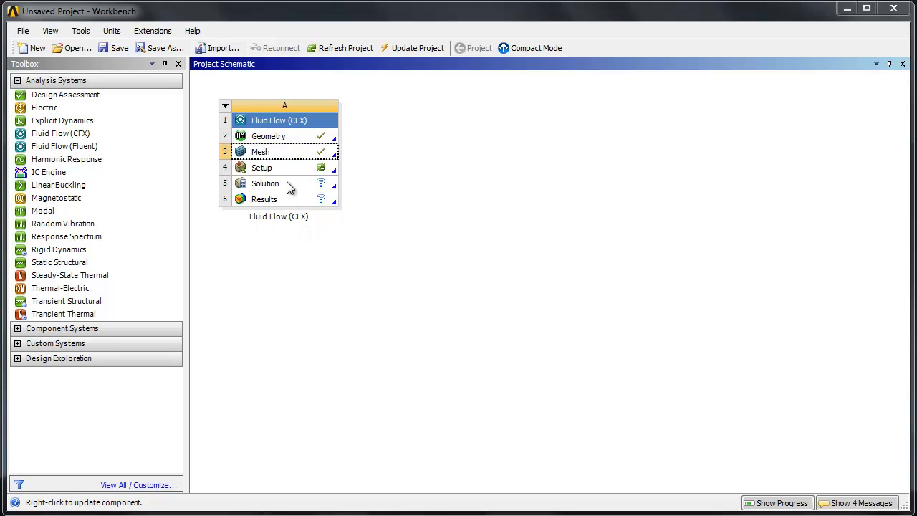
double_click(281, 169)
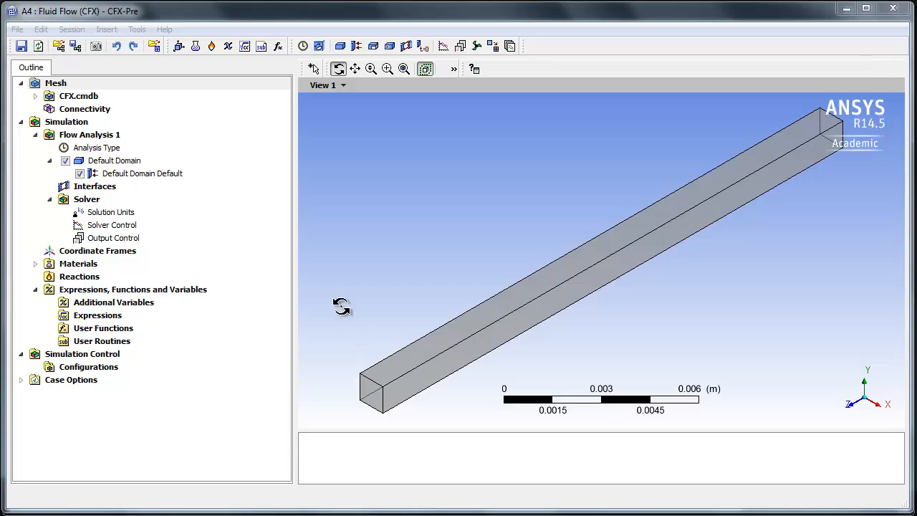
- Check the imported CFX.cmdb mesh and the analysis type settings of Flow Analysis 1 without changing them
left_click(72, 98)
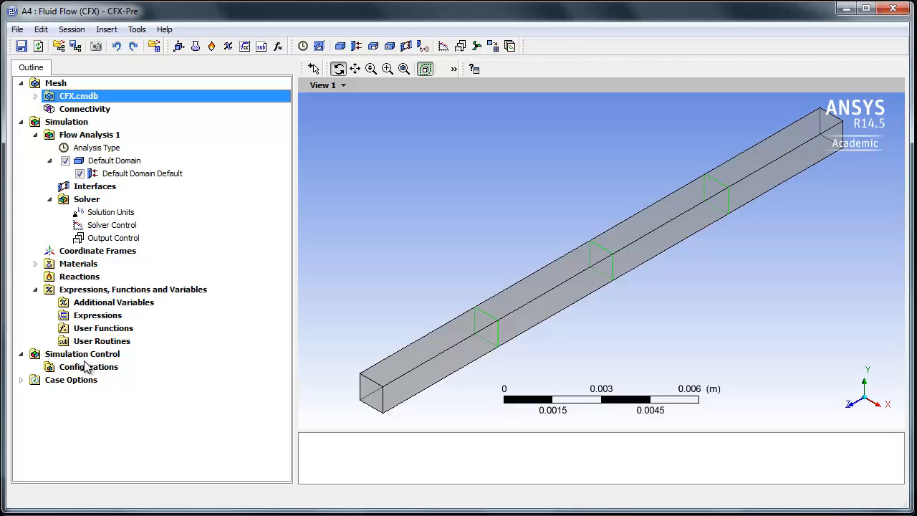
double_click(91, 149)
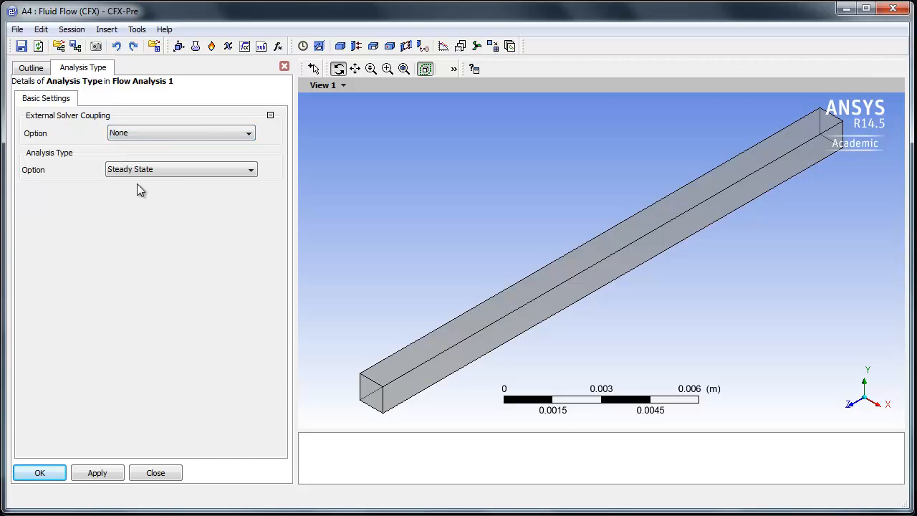
left_click(165, 476)
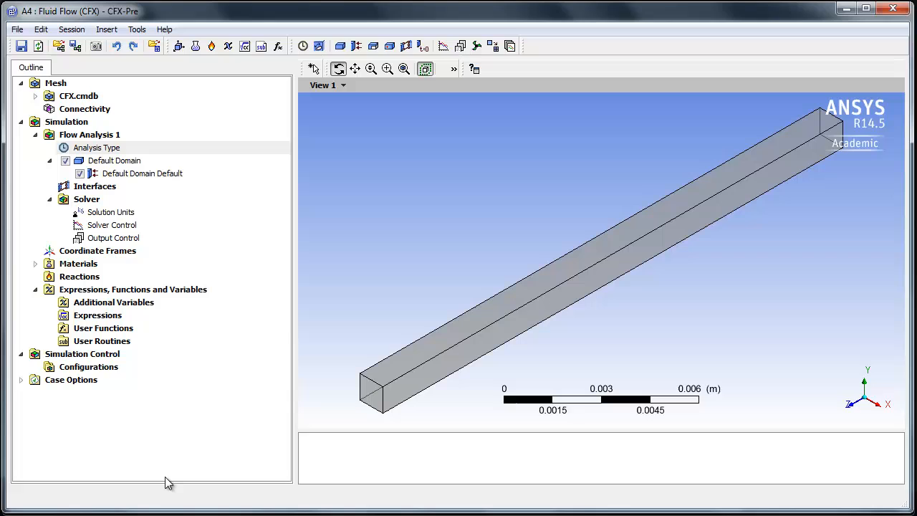
- Open Default Domain for editing and make it a Solid Domain with Aluminium as the material
left_click(103, 165)
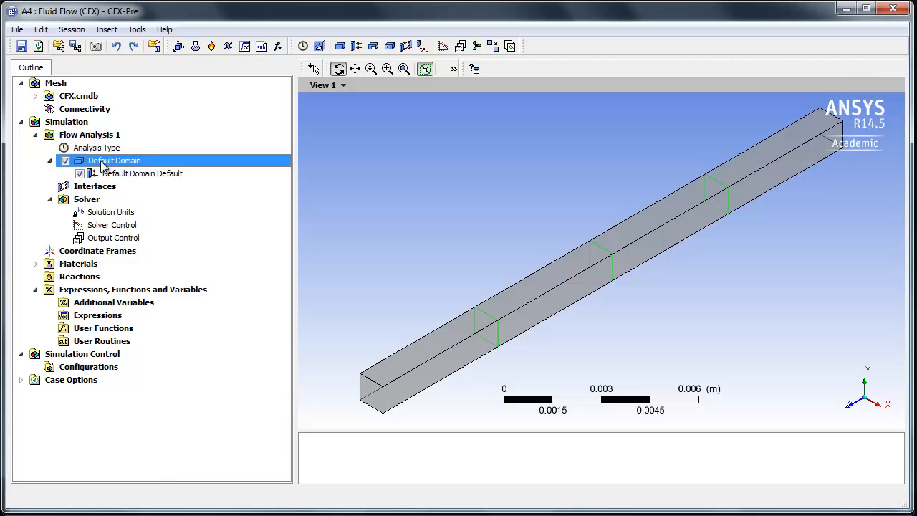
double_click(103, 163)
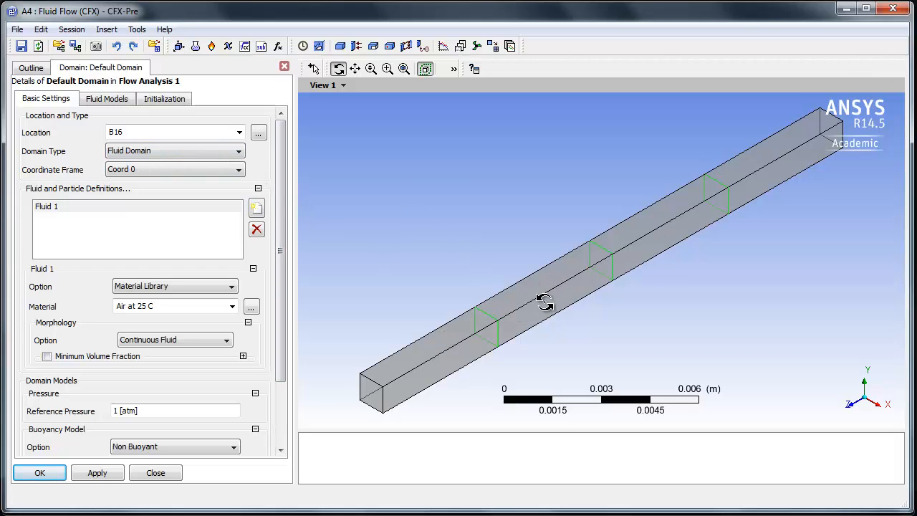
left_click(131, 153)
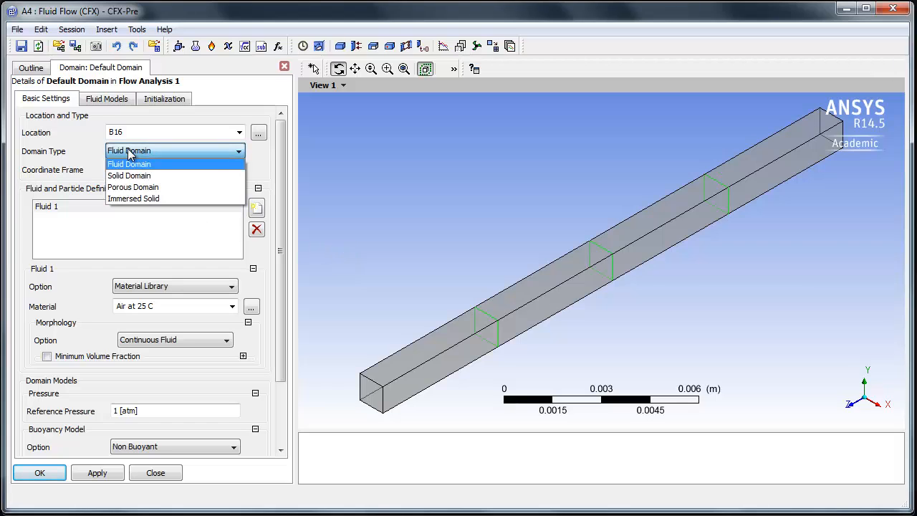
left_click(131, 176)
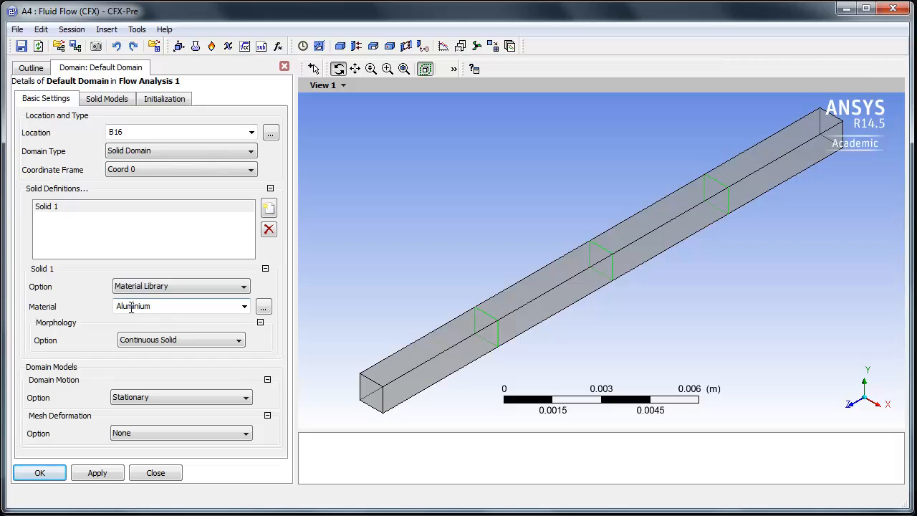
left_click(244, 307)
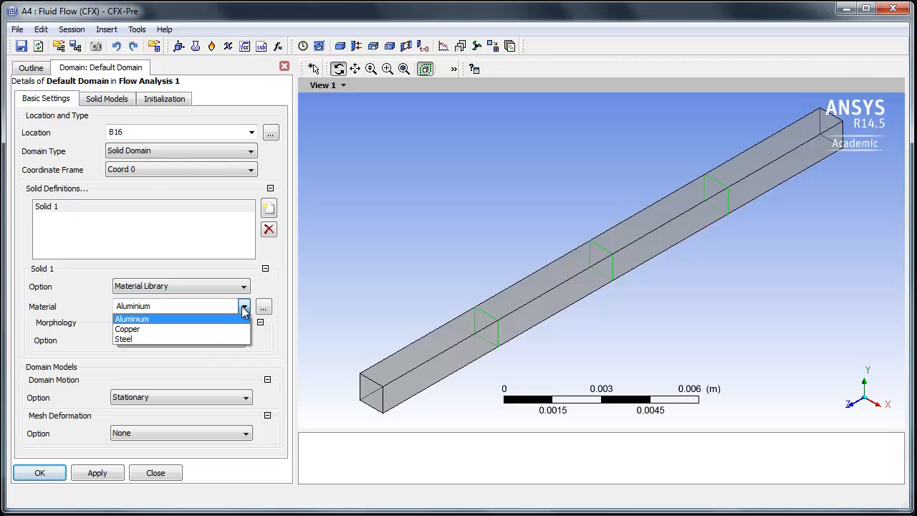
left_click(259, 296)
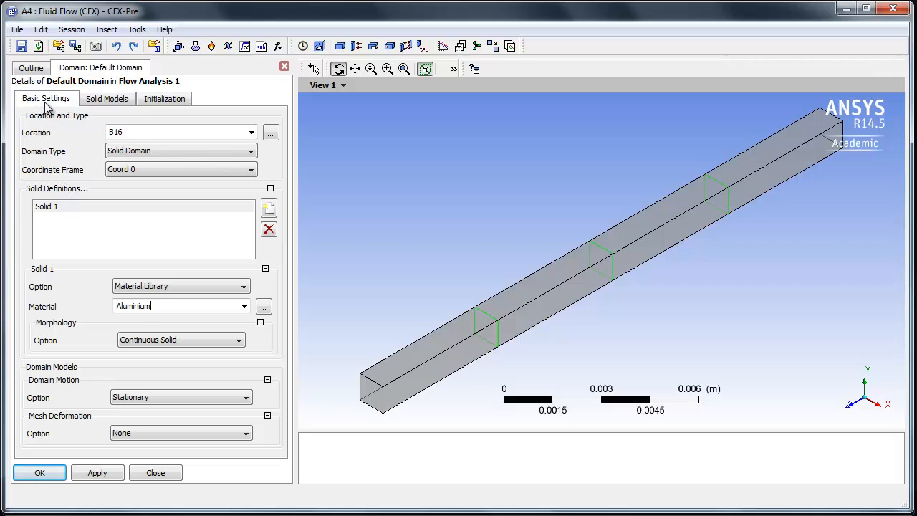
- Review the domain's solid models, enable domain initialization with the Automatic temperature option, and accept the domain settings
left_click(108, 100)
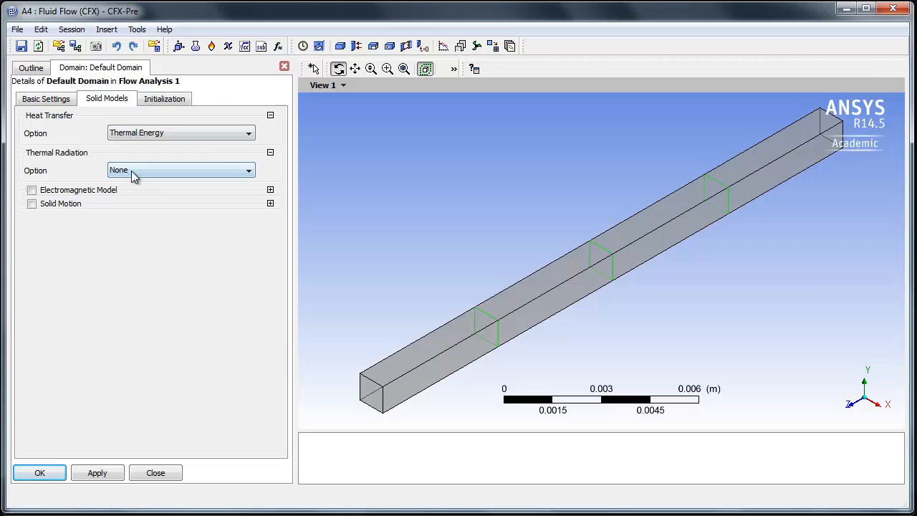
left_click(164, 99)
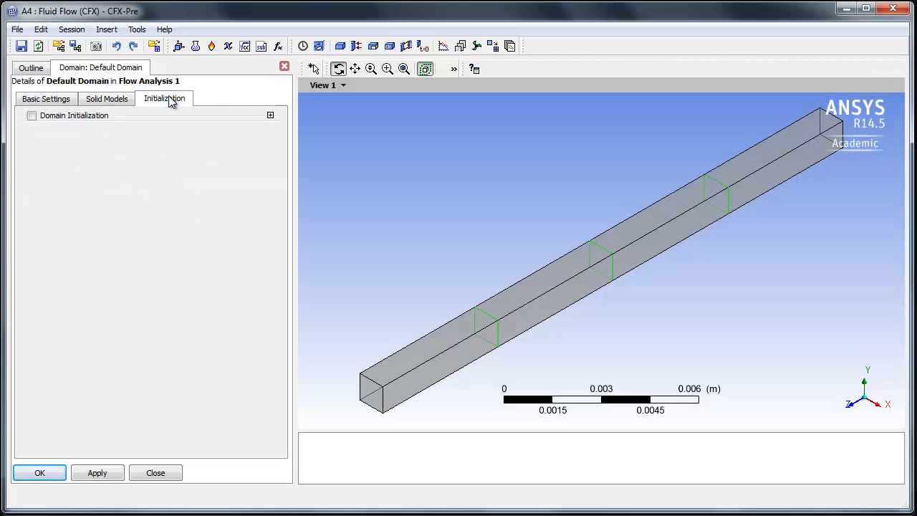
left_click(32, 115)
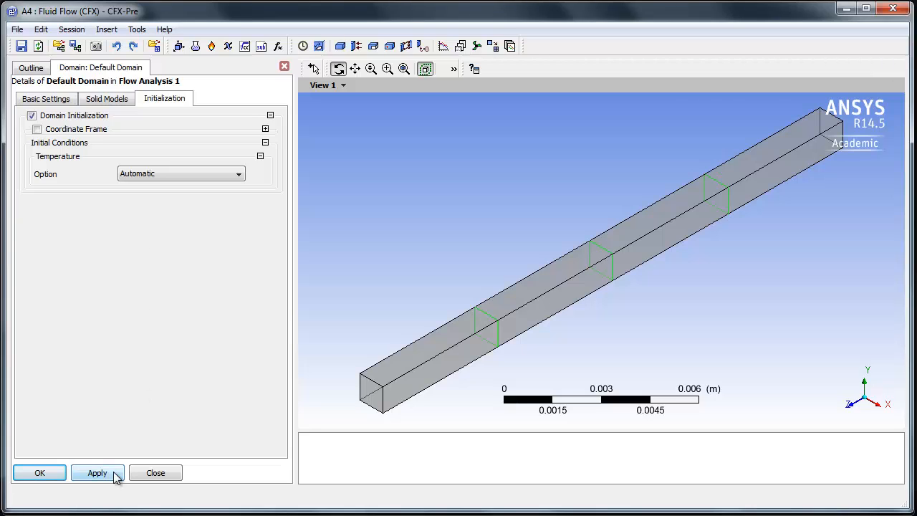
left_click(39, 474)
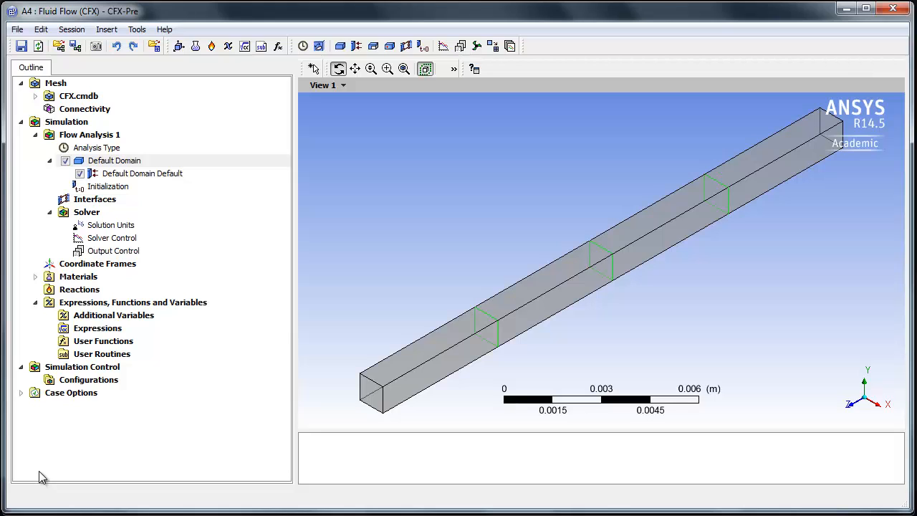
- Add a boundary named symmetry to Default Domain, with type Symmetry at the symmetry location, and accept it
right_click(116, 163)
mouse_move(164, 218)
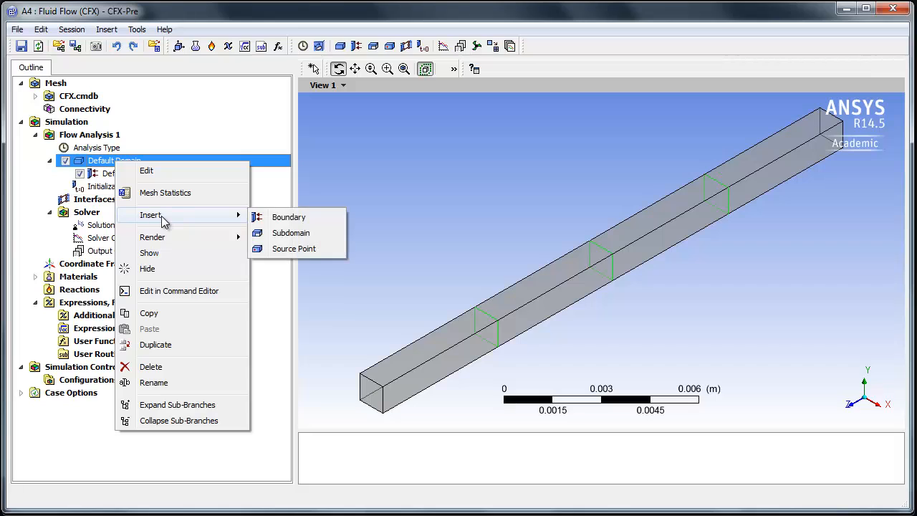
left_click(286, 217)
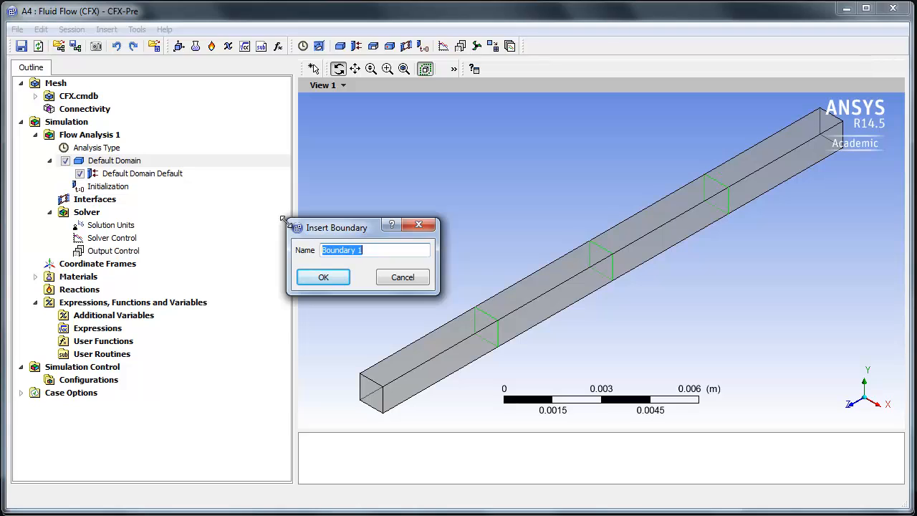
type("symmetry")
left_click(336, 280)
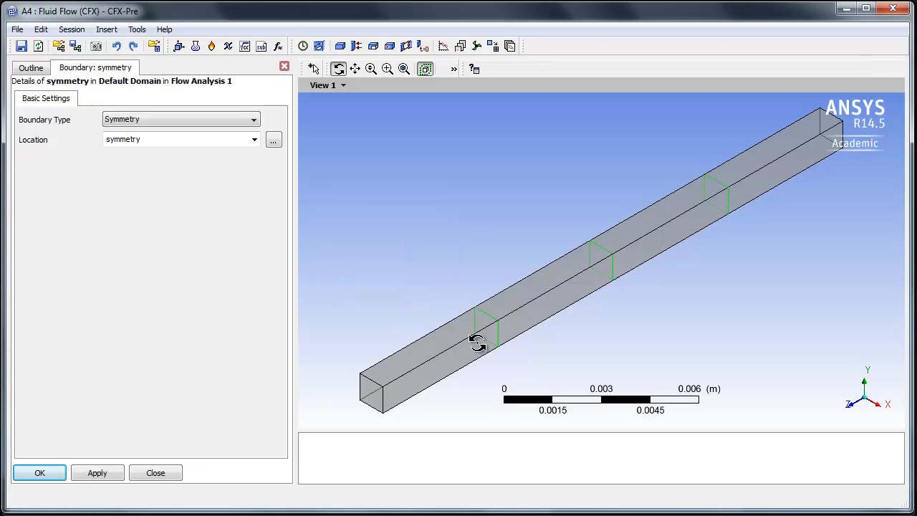
left_click(254, 140)
left_click(208, 171)
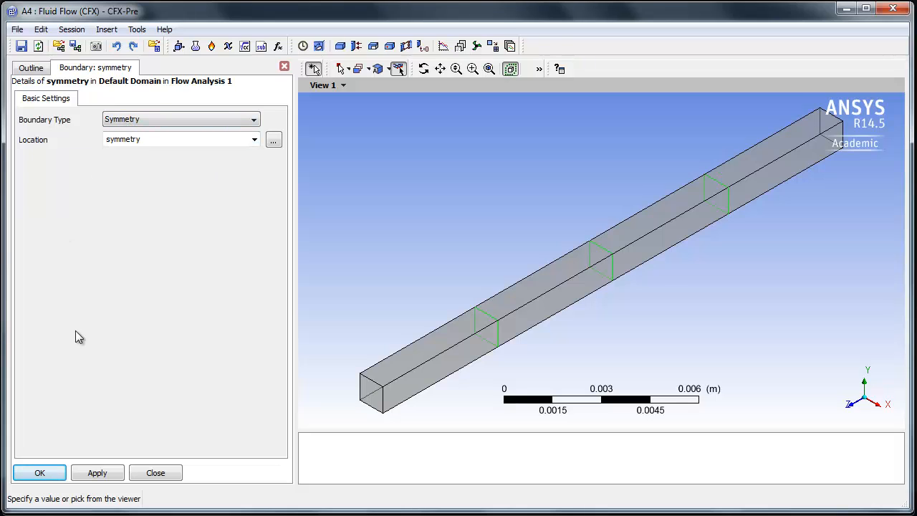
left_click(48, 475)
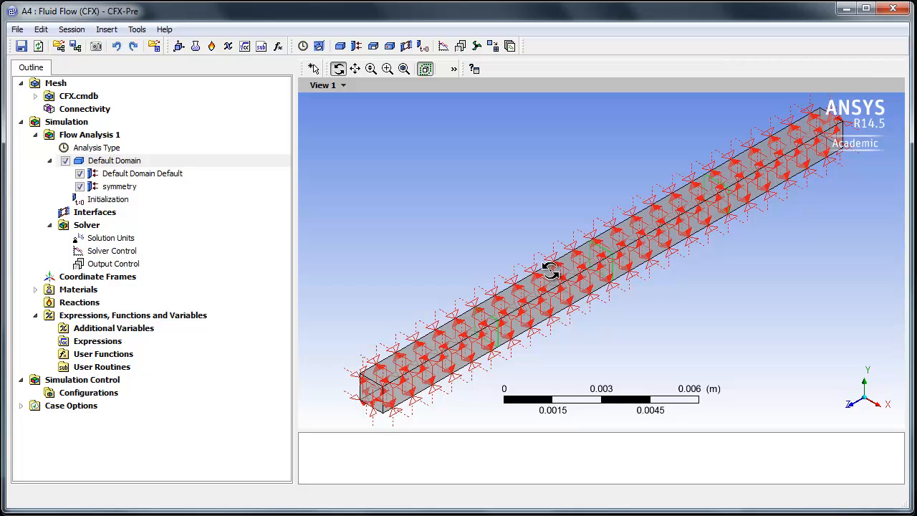
- Add a boundary named bc1 to Default Domain, using the Wall type at the bc1 location
right_click(109, 161)
mouse_move(160, 218)
left_click(281, 218)
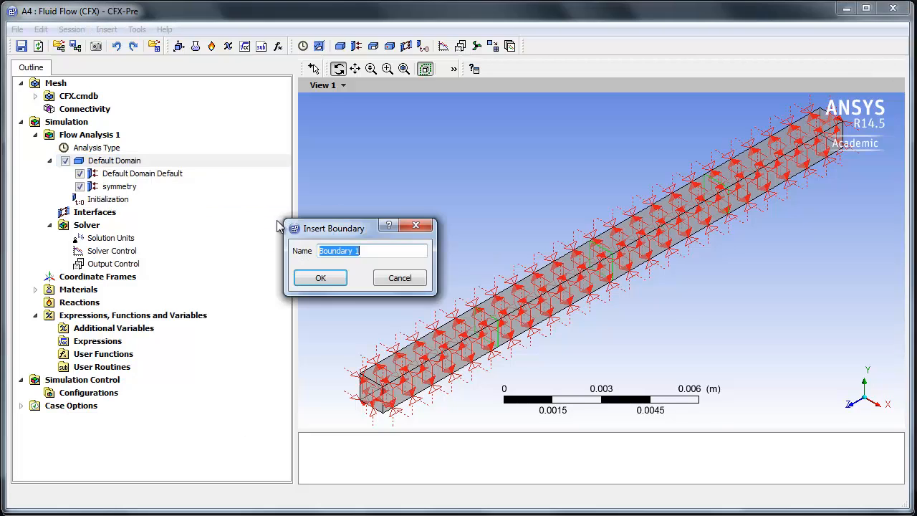
type("Inlet")
left_click(322, 277)
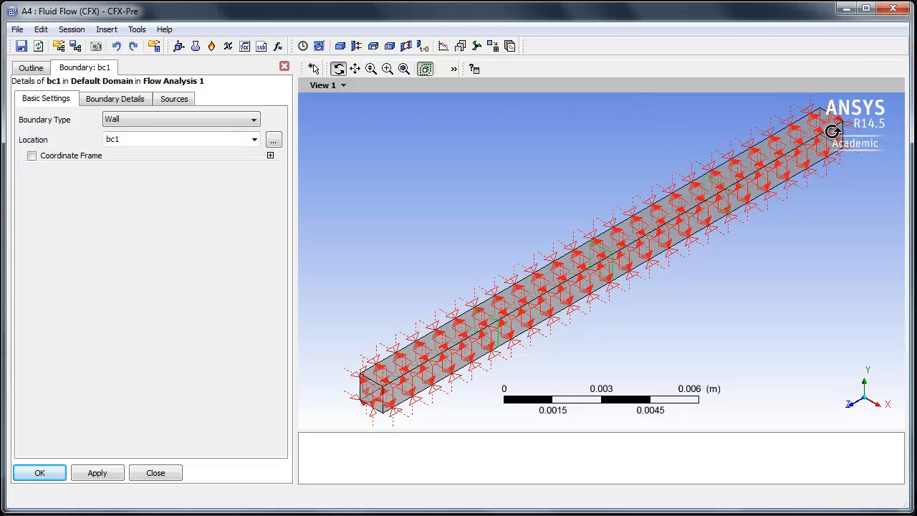
left_click(255, 120)
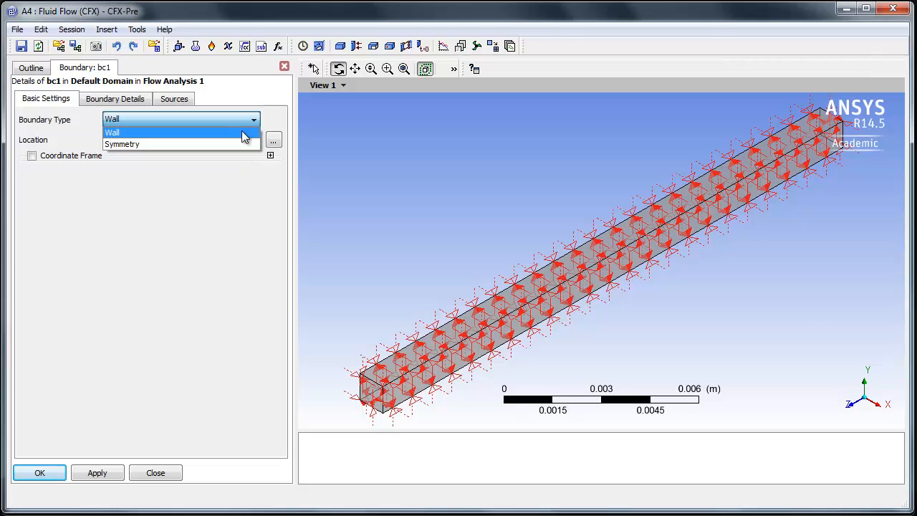
left_click(242, 132)
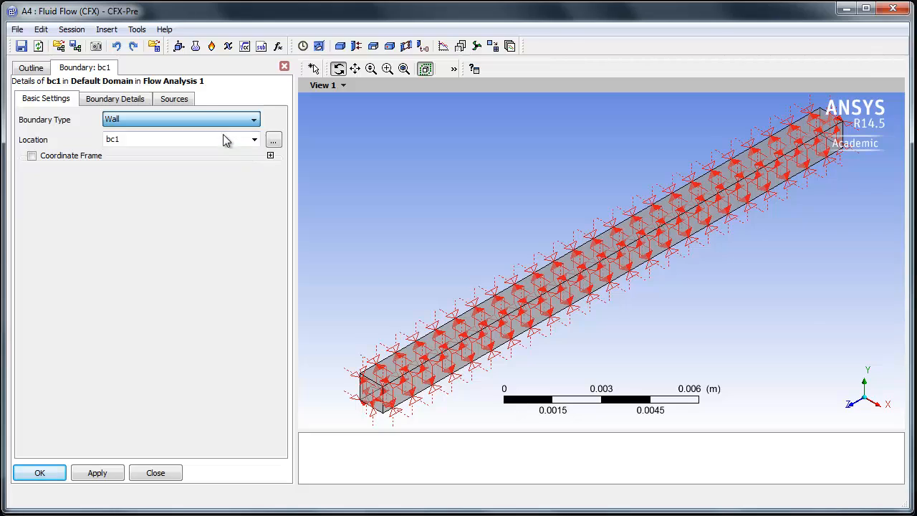
- Give the bc1 wall a fixed temperature of 373 K for heat transfer and accept the boundary
left_click(105, 100)
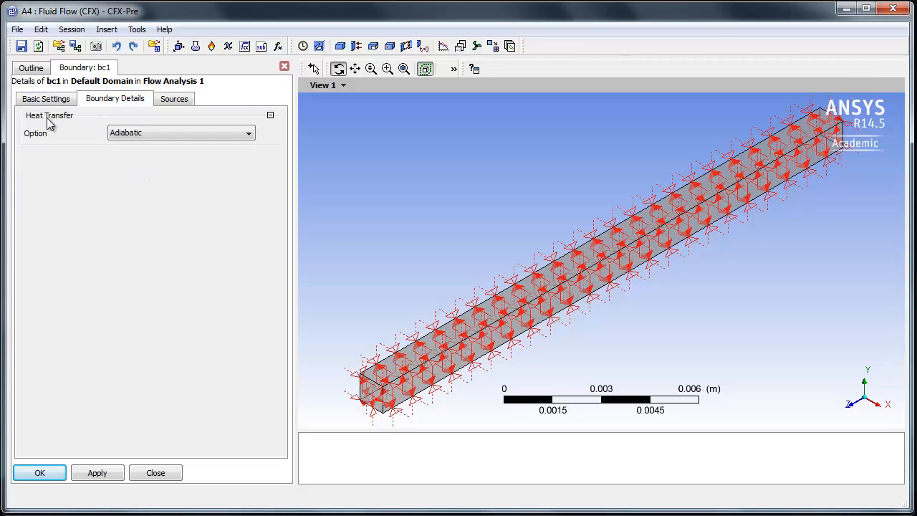
left_click(119, 135)
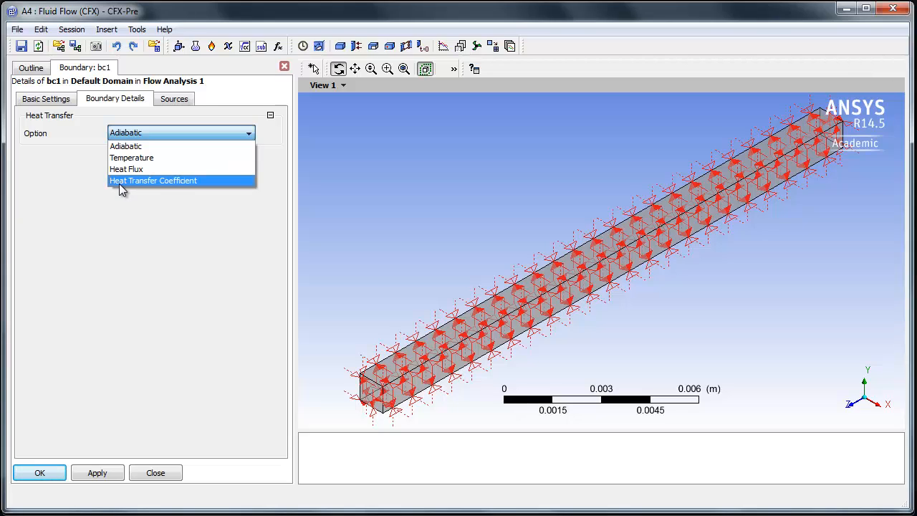
left_click(128, 158)
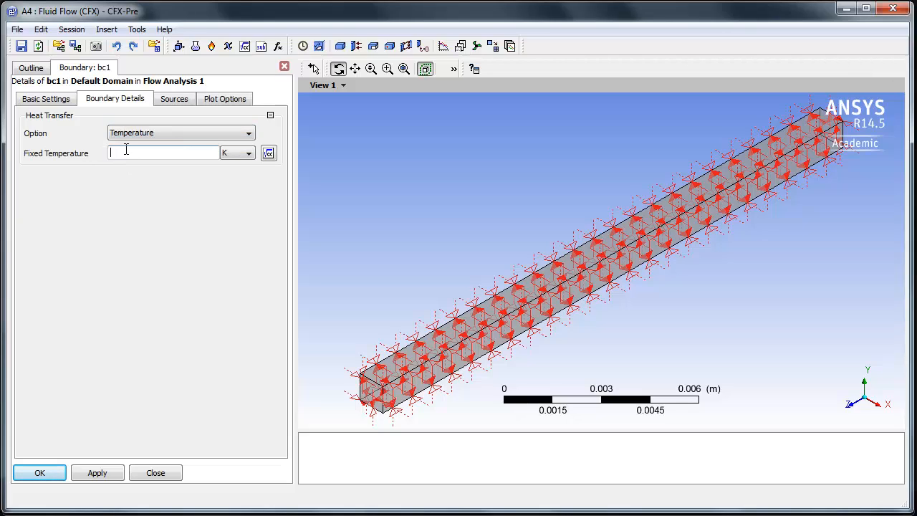
left_click(251, 153)
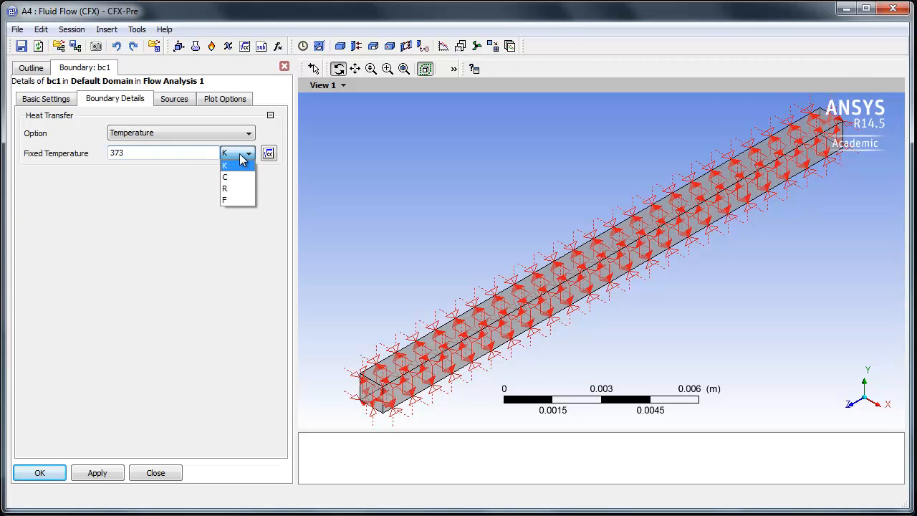
left_click(240, 163)
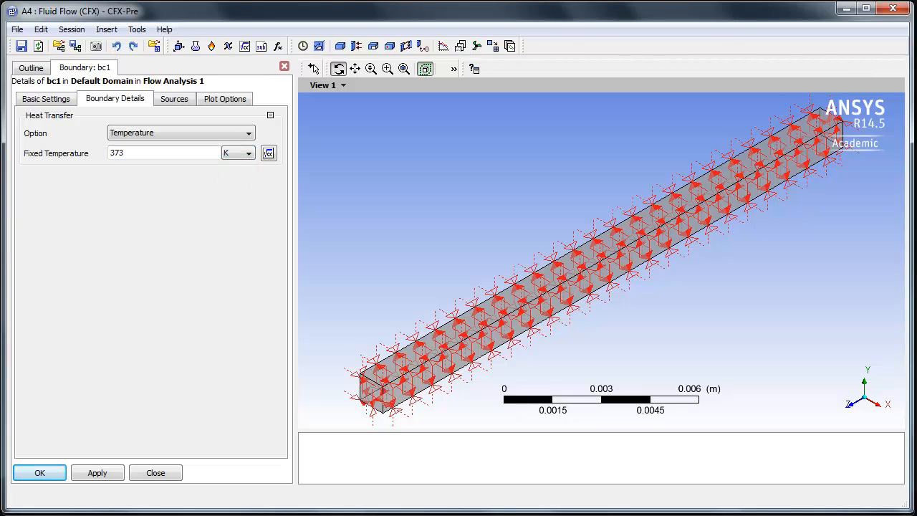
left_click(41, 474)
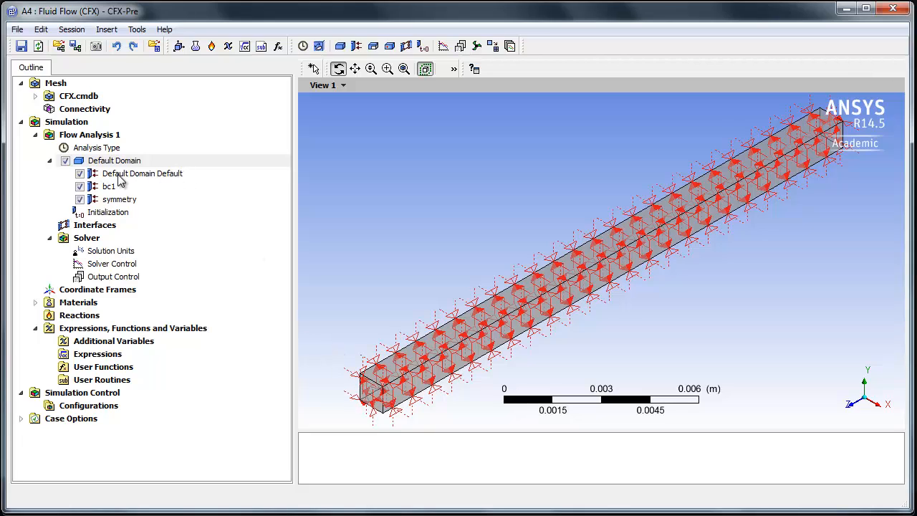
- Add another boundary named bc2 to Default Domain
right_click(125, 162)
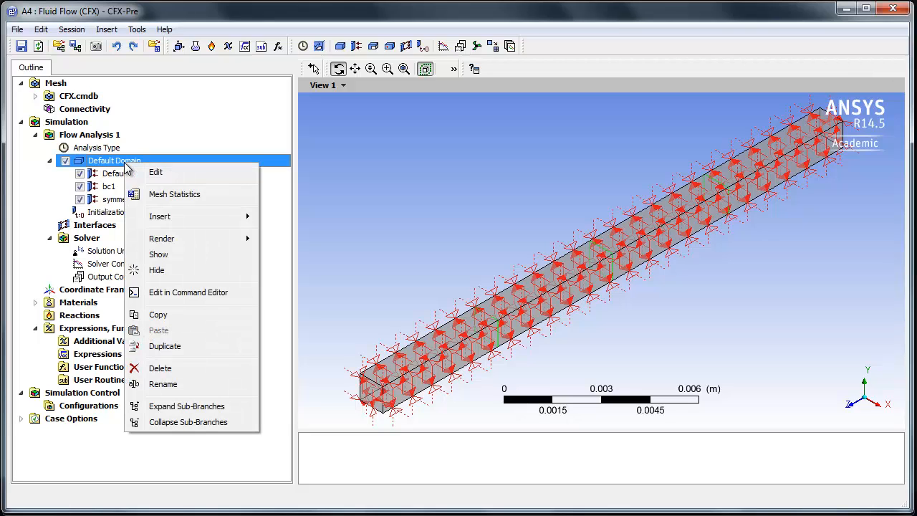
mouse_move(175, 218)
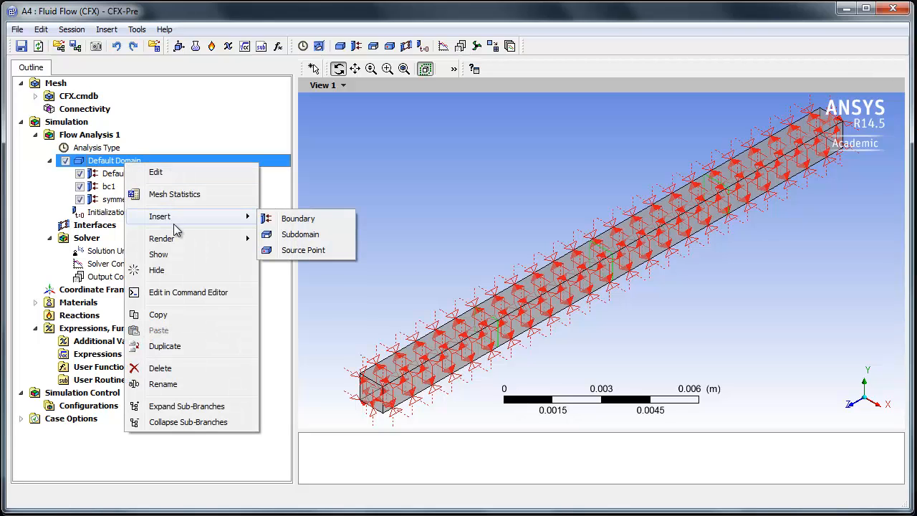
left_click(298, 219)
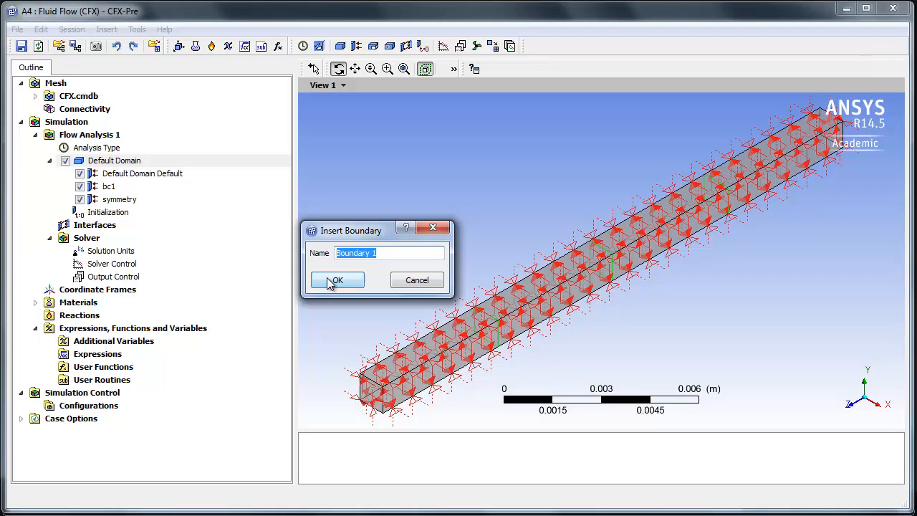
type("bc2")
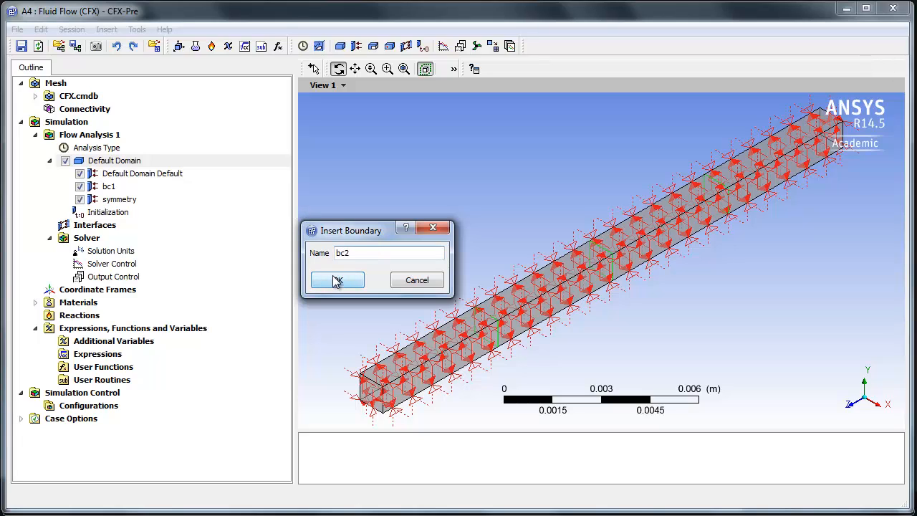
left_click(335, 280)
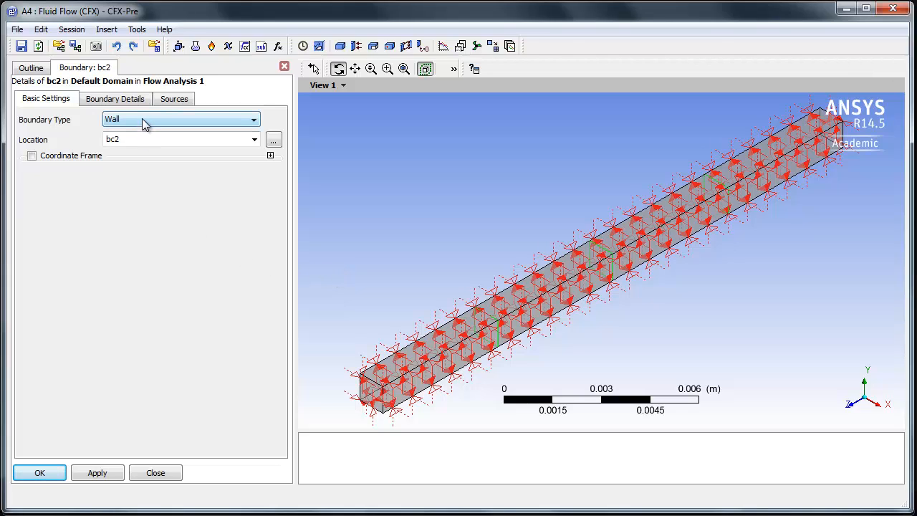
- Set bc2's heat transfer to a coefficient of 20 W m^-2 K^-1 with an outside temperature of 25 C, and accept the boundary
left_click(130, 101)
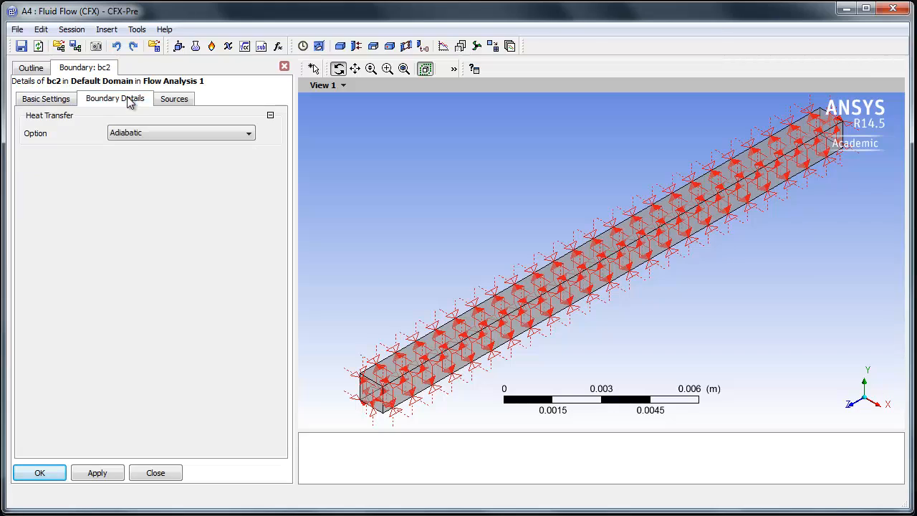
left_click(132, 132)
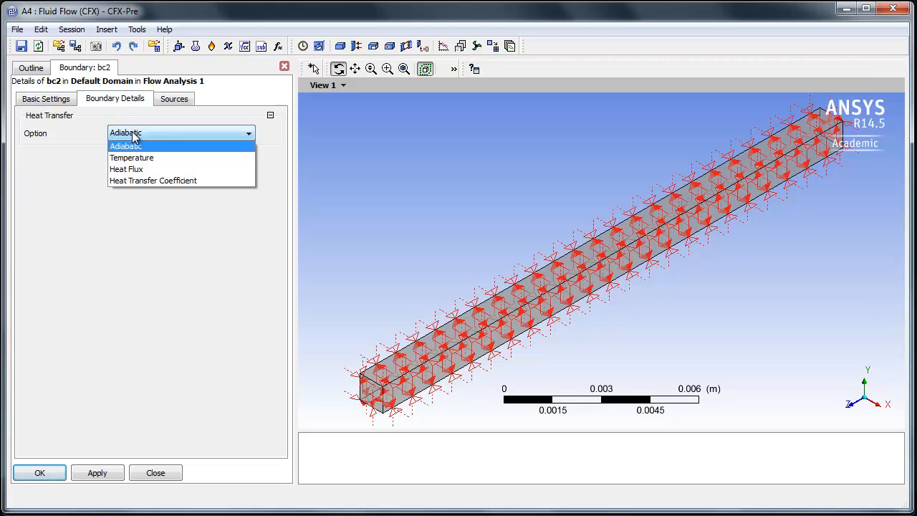
left_click(142, 182)
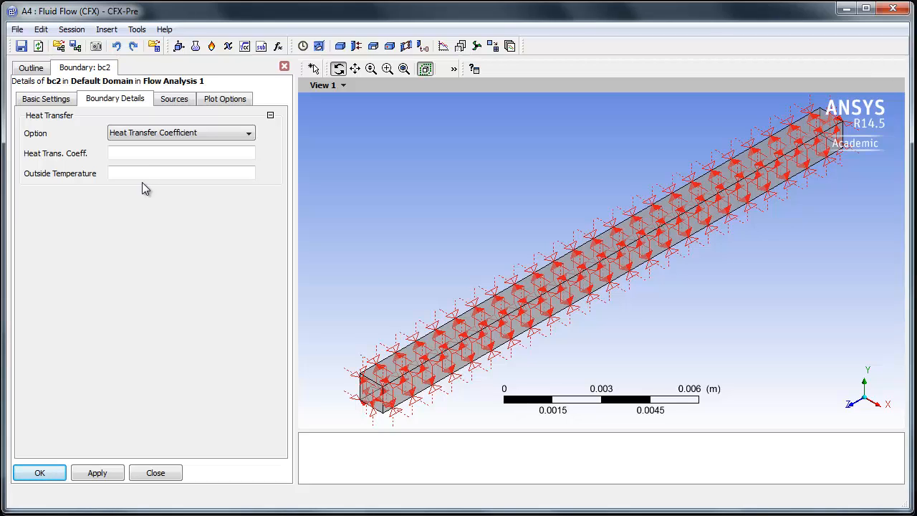
left_click(141, 159)
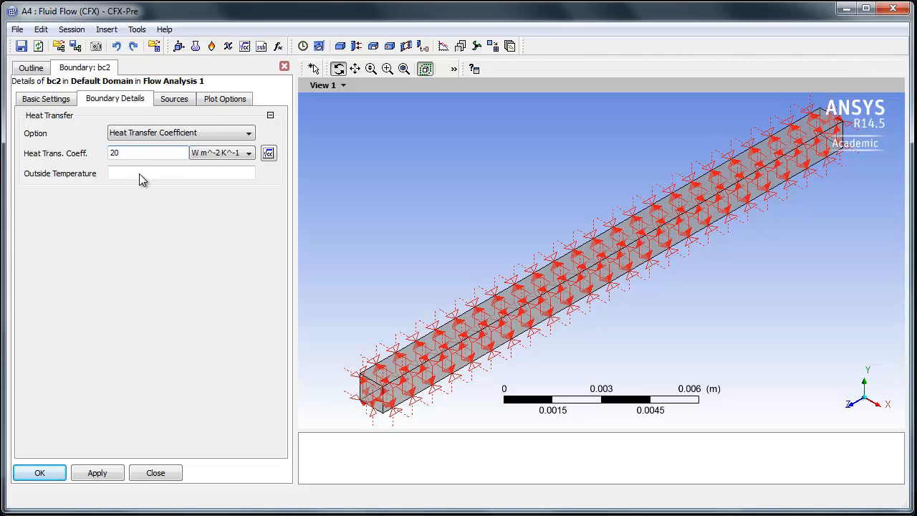
left_click(139, 173)
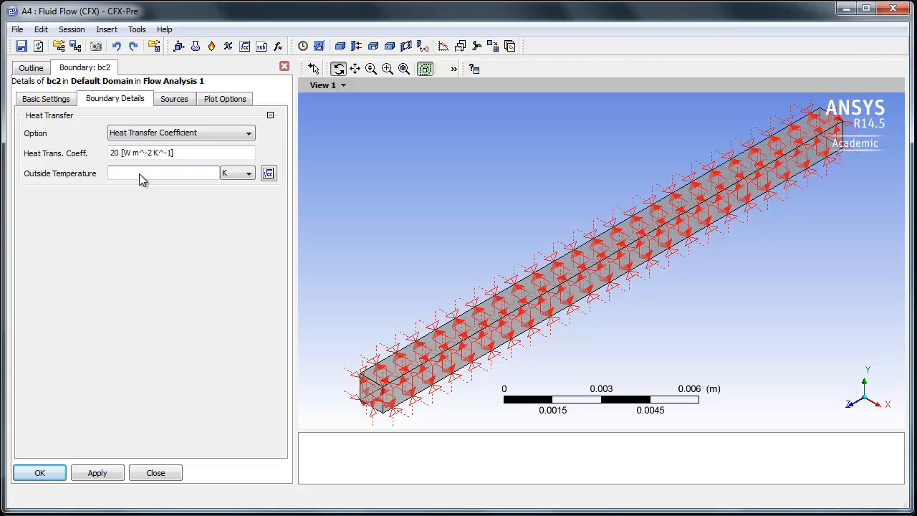
type("25")
left_click(229, 174)
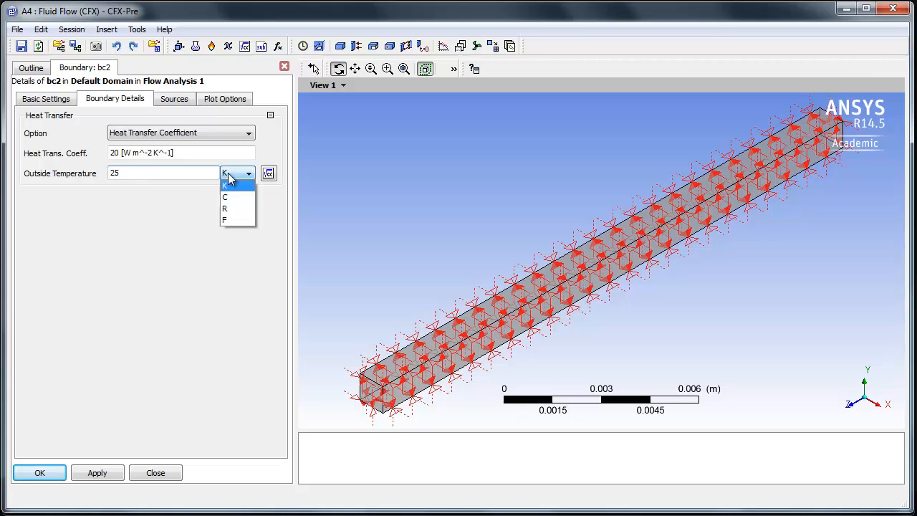
left_click(230, 195)
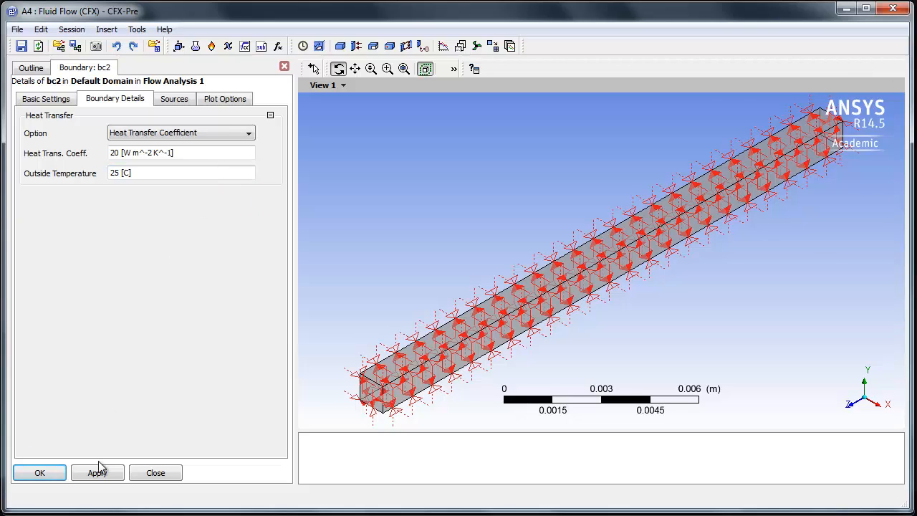
left_click(44, 475)
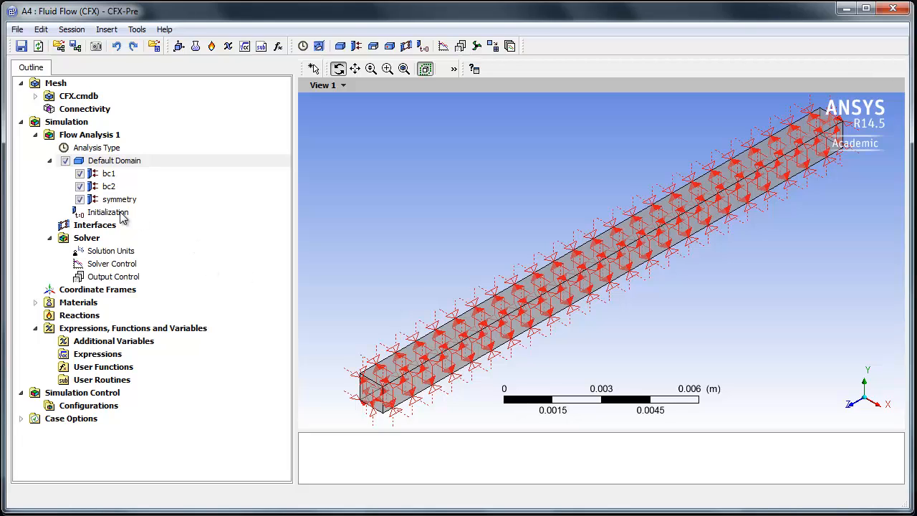
- Add a subdomain to Default Domain, keeping the suggested name Subdomain 1
right_click(112, 164)
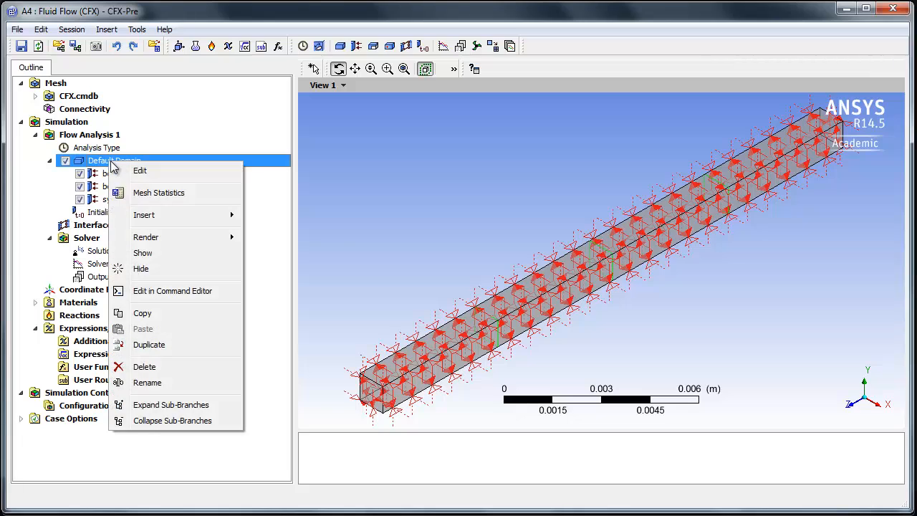
mouse_move(165, 215)
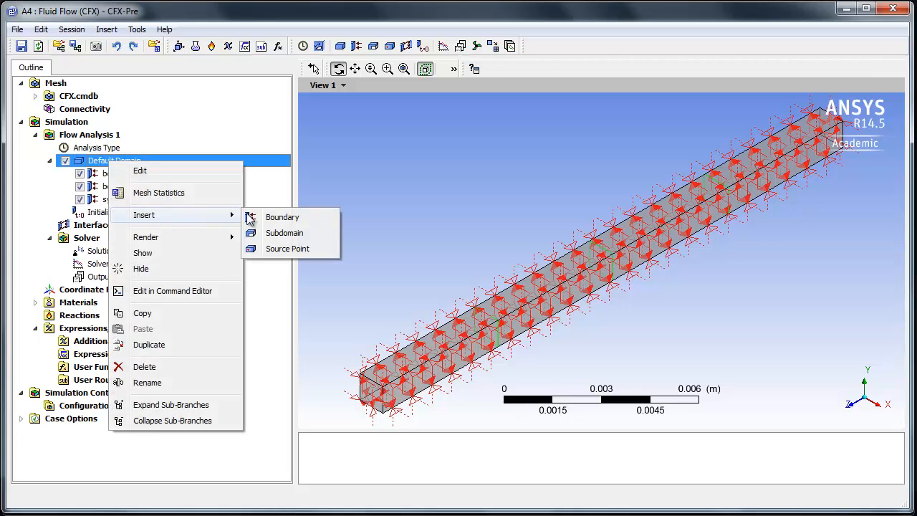
left_click(287, 234)
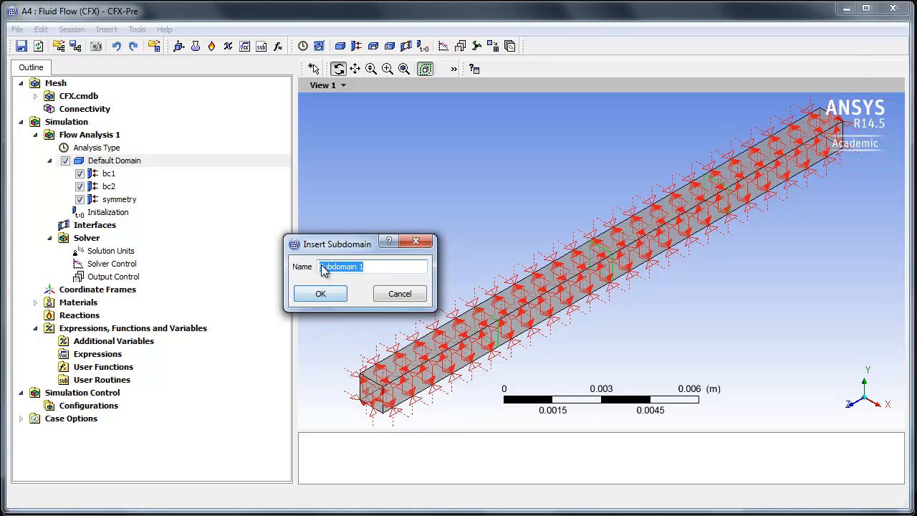
left_click(322, 296)
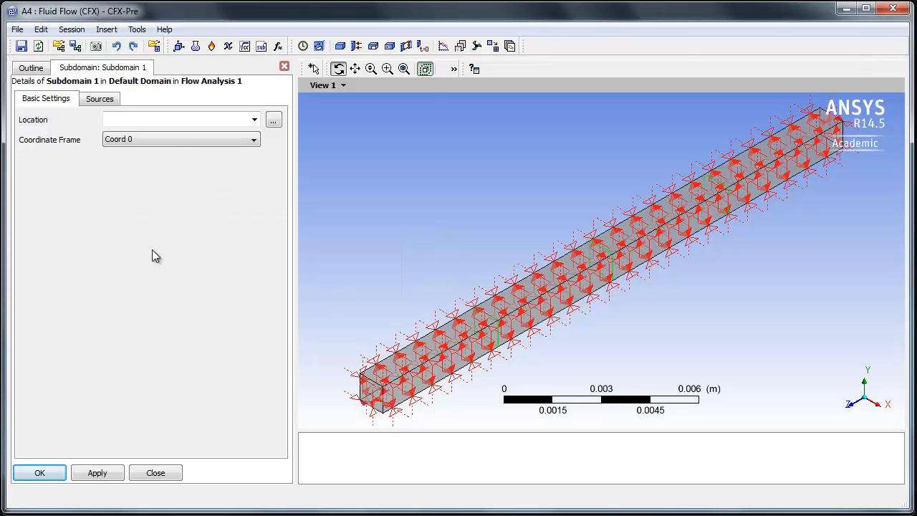
- Set the location of Subdomain 1 to B16
left_click(255, 120)
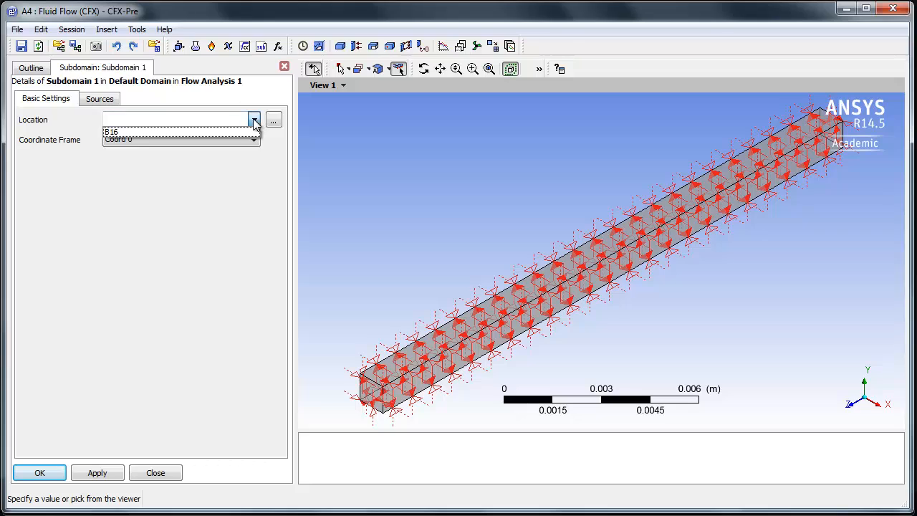
left_click(108, 132)
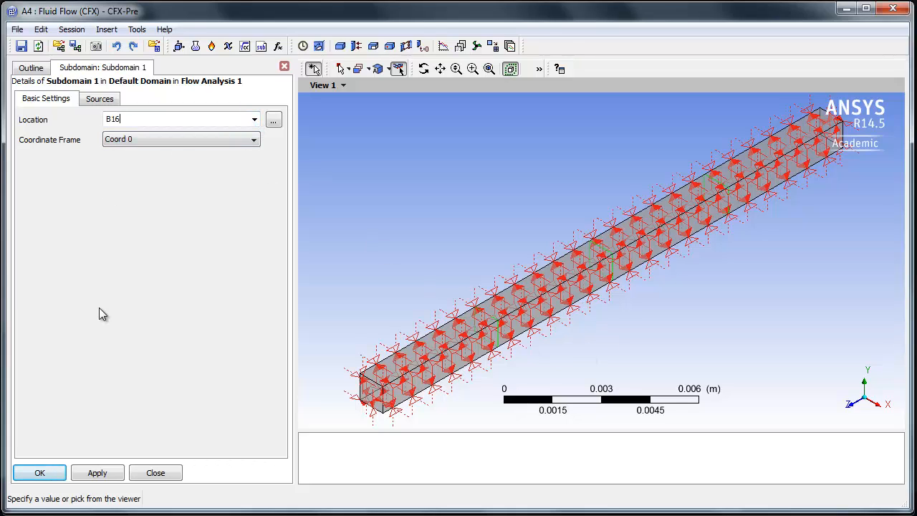
left_click(275, 121)
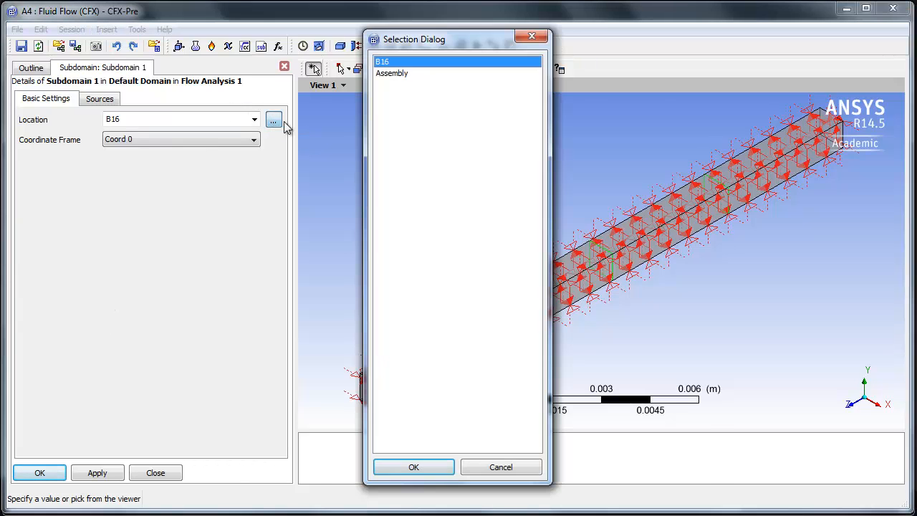
left_click_drag(409, 36, 290, 48)
left_click(276, 86)
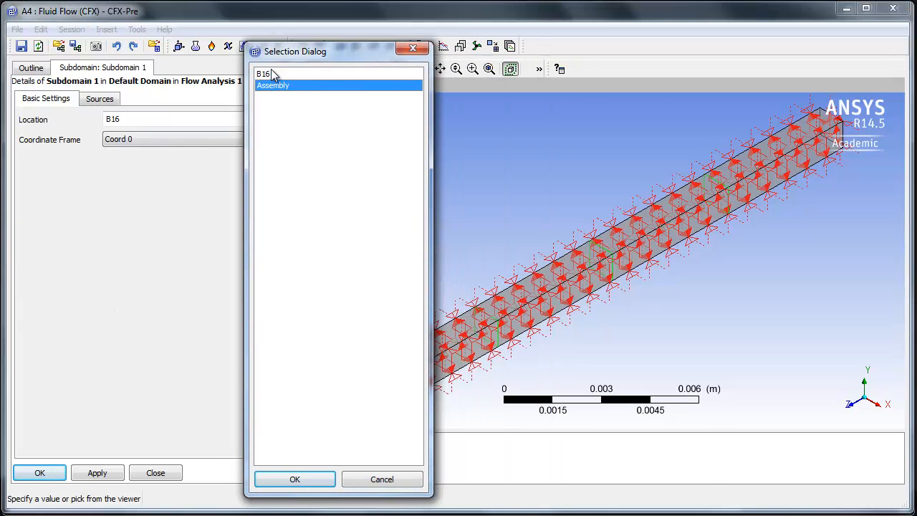
left_click(271, 73)
left_click(296, 479)
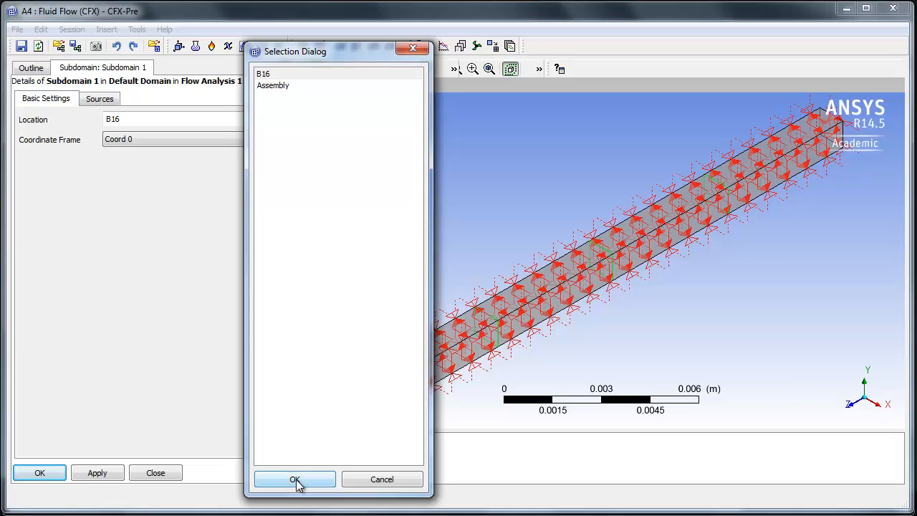
- Give Subdomain 1 an energy source of 500000 W m^-3 using the Source option, and accept the subdomain
left_click(101, 99)
left_click(31, 116)
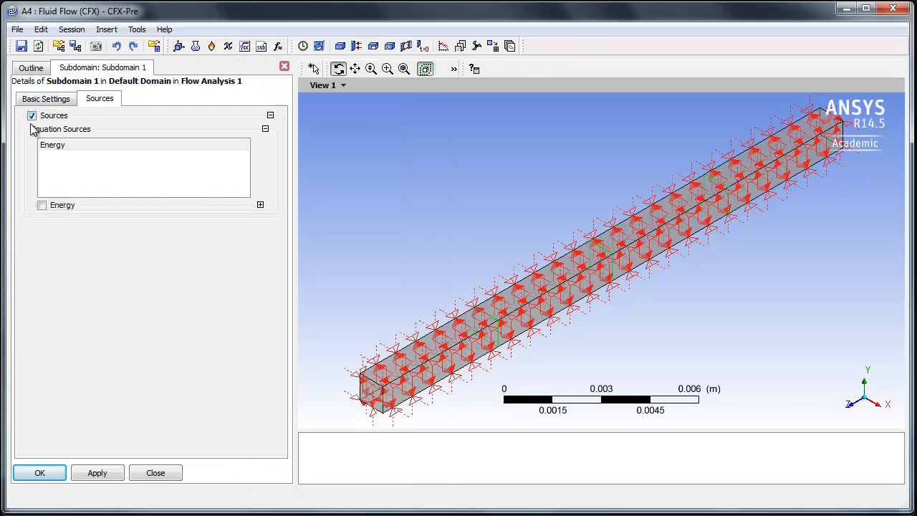
left_click(50, 146)
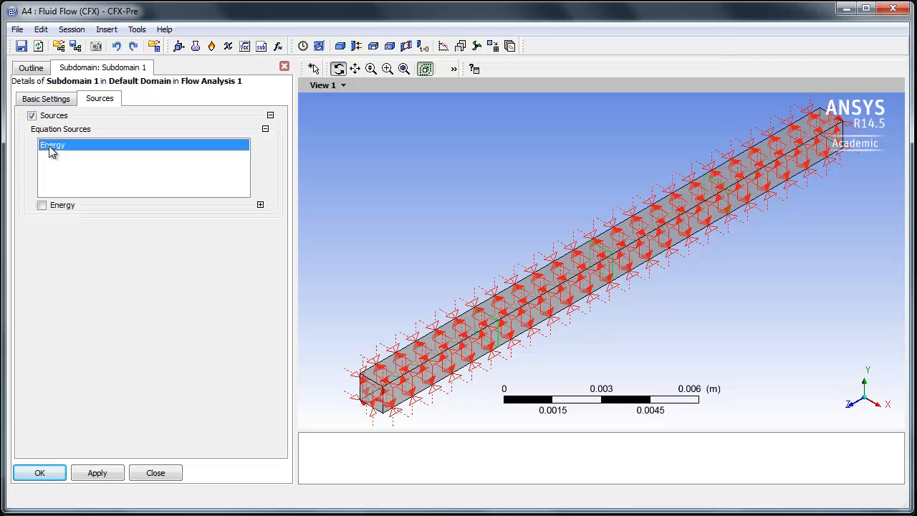
left_click(42, 206)
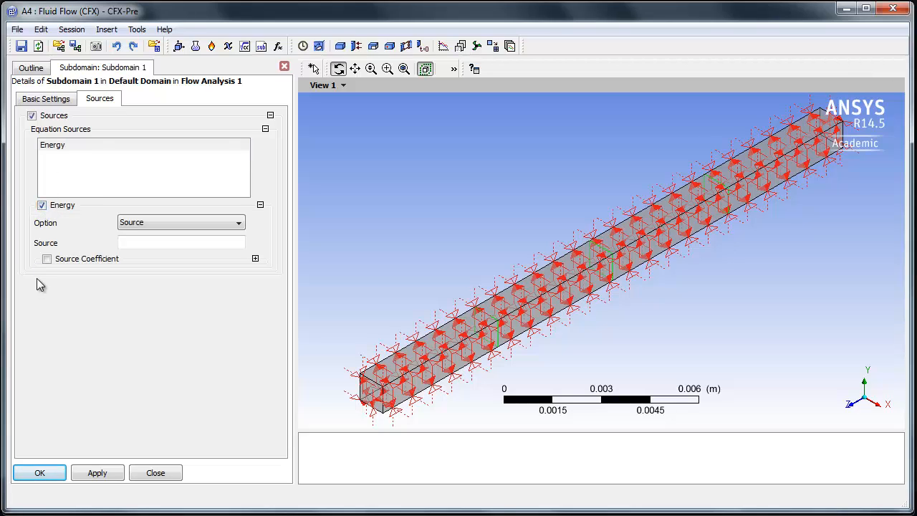
left_click(150, 222)
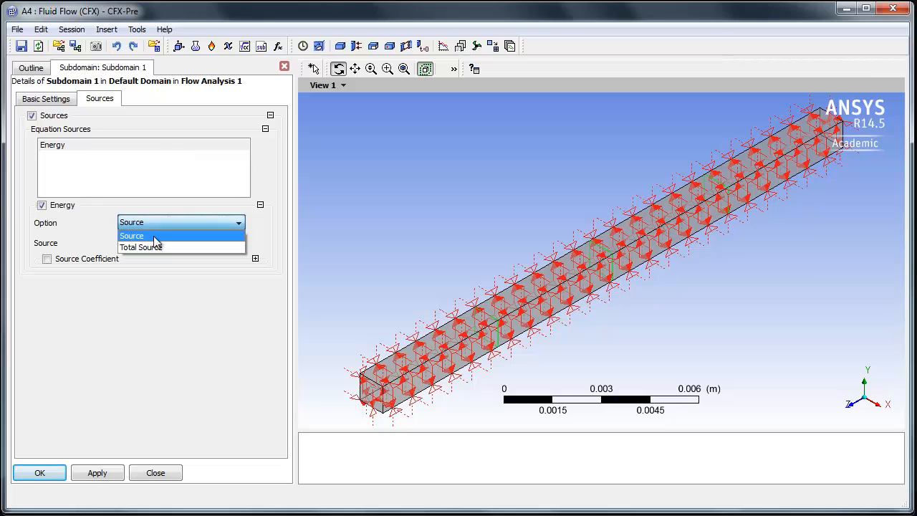
left_click(154, 236)
left_click(155, 245)
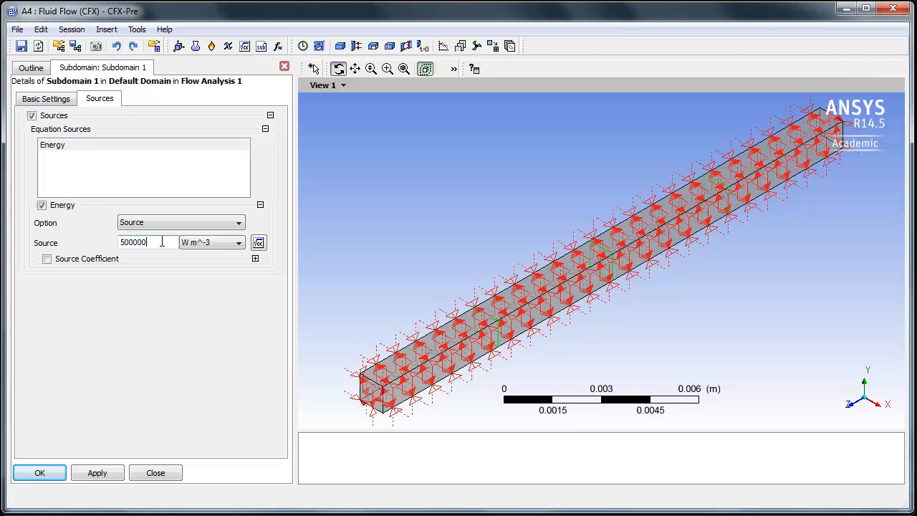
left_click(37, 474)
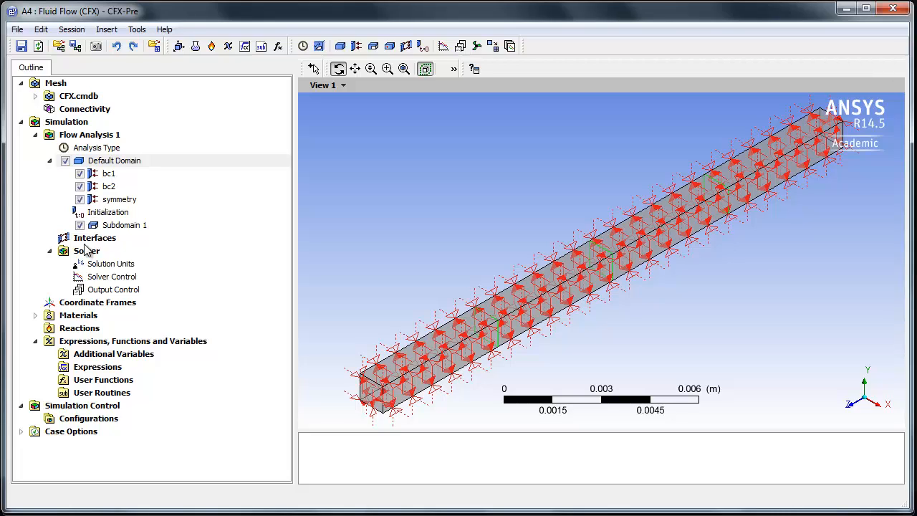
- Set the maximum number of iterations to 400 in the solver control settings
double_click(117, 278)
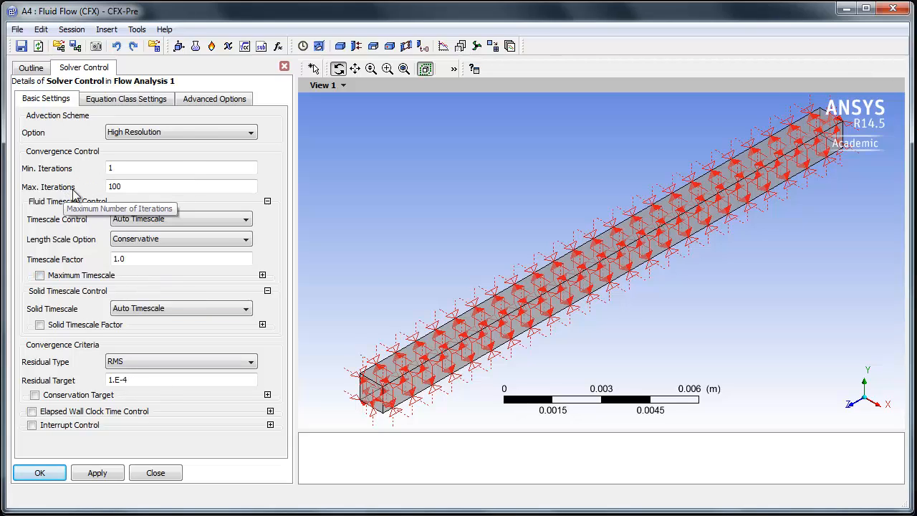
double_click(132, 187)
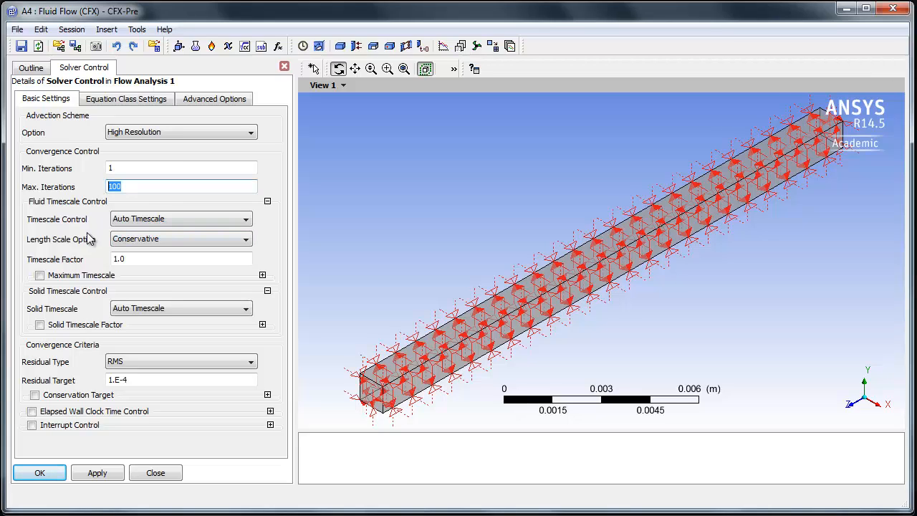
type("4")
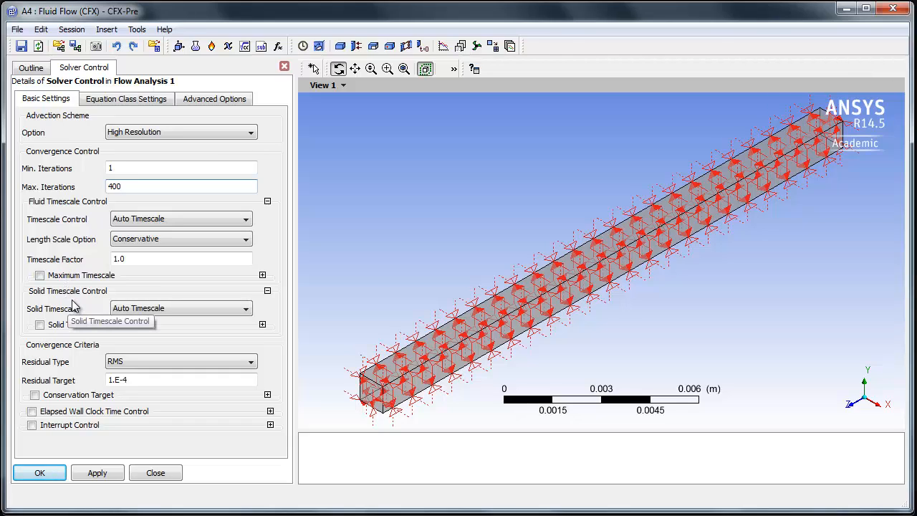
- Set the RMS residual target to 1e-8, enable the conservation target at 0.01, and accept the solver control settings
left_click(141, 379)
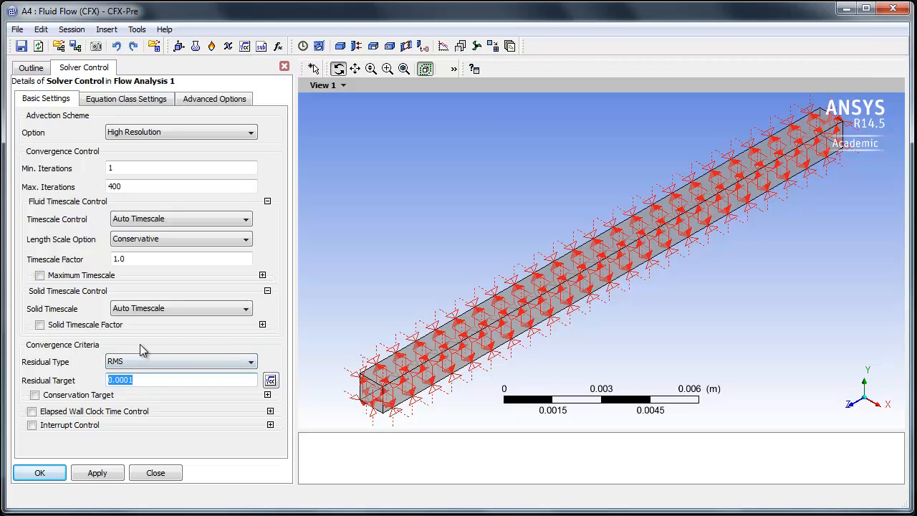
left_click(140, 345)
left_click(141, 381)
type("1e-8")
left_click(152, 433)
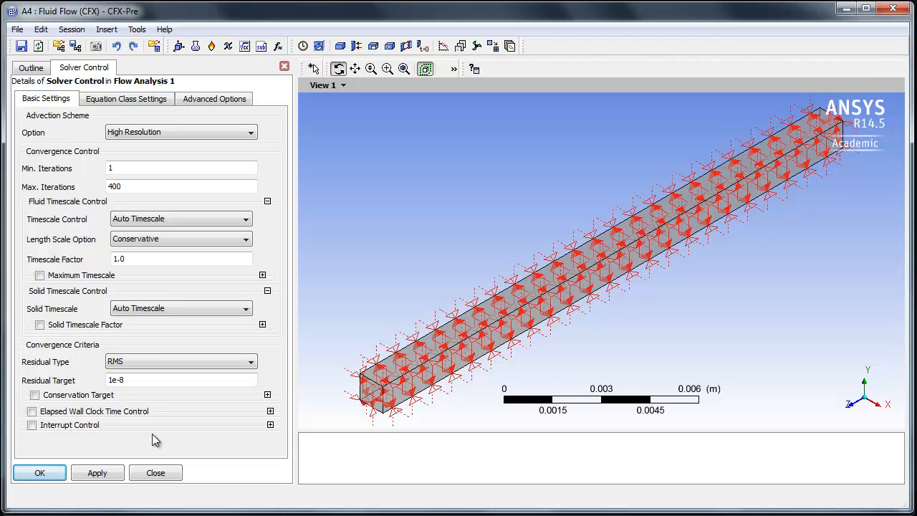
left_click(34, 396)
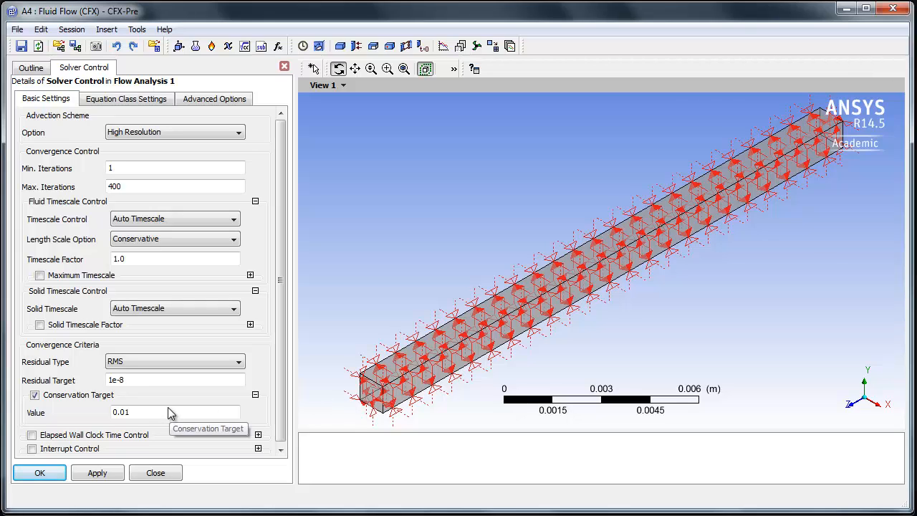
left_click(38, 474)
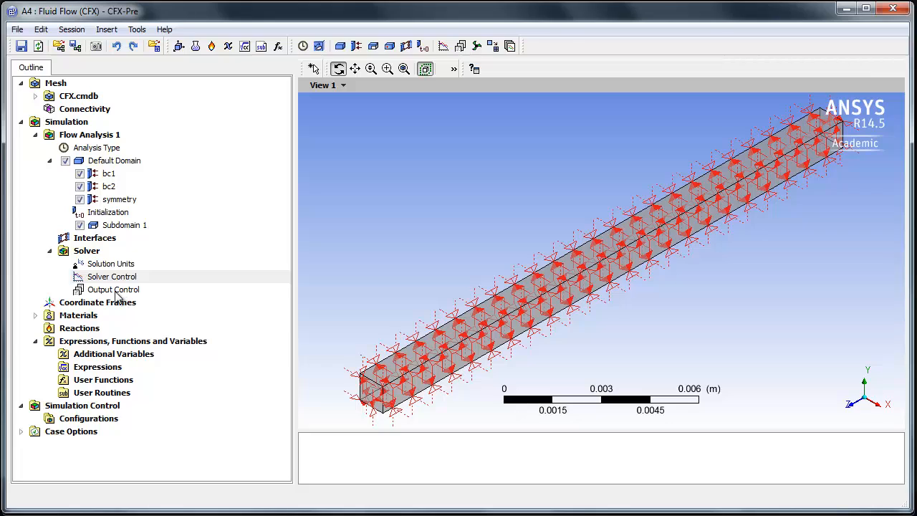
- Enable monitor objects in the output control settings and add a monitor point named Tmax
double_click(103, 291)
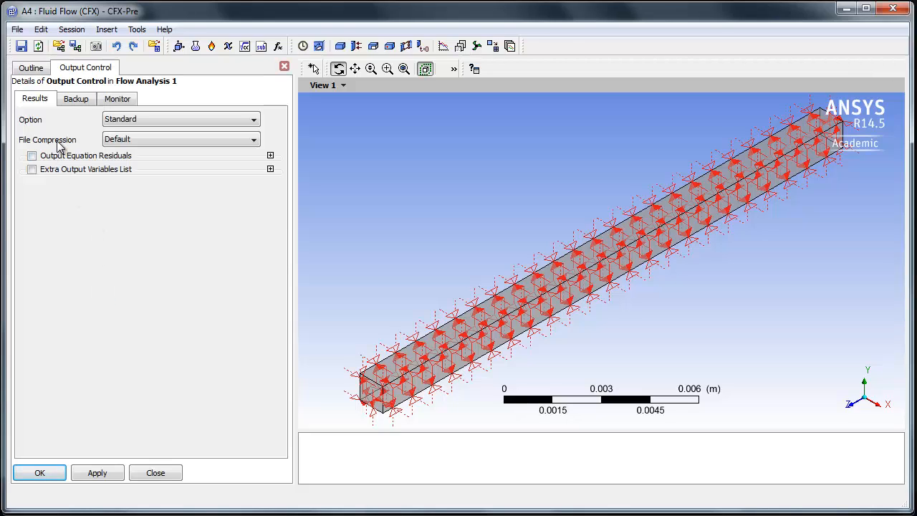
left_click(118, 100)
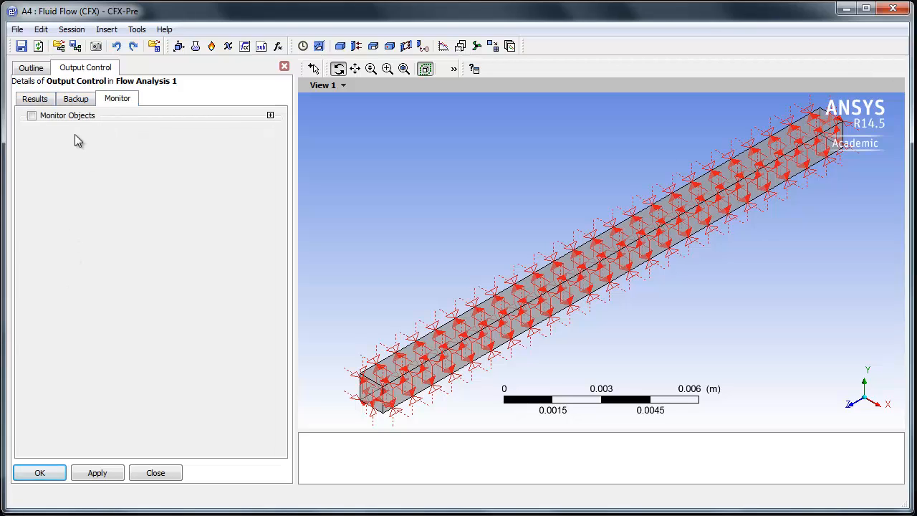
left_click(32, 116)
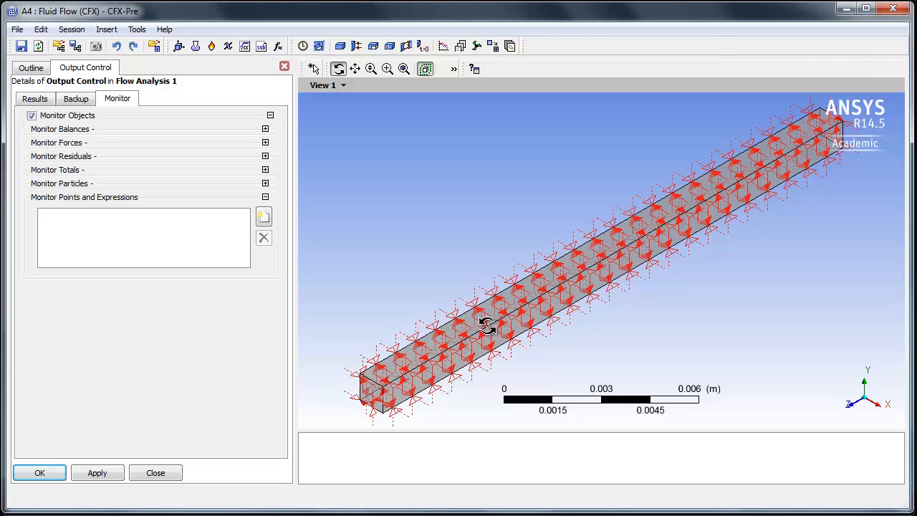
left_click(264, 216)
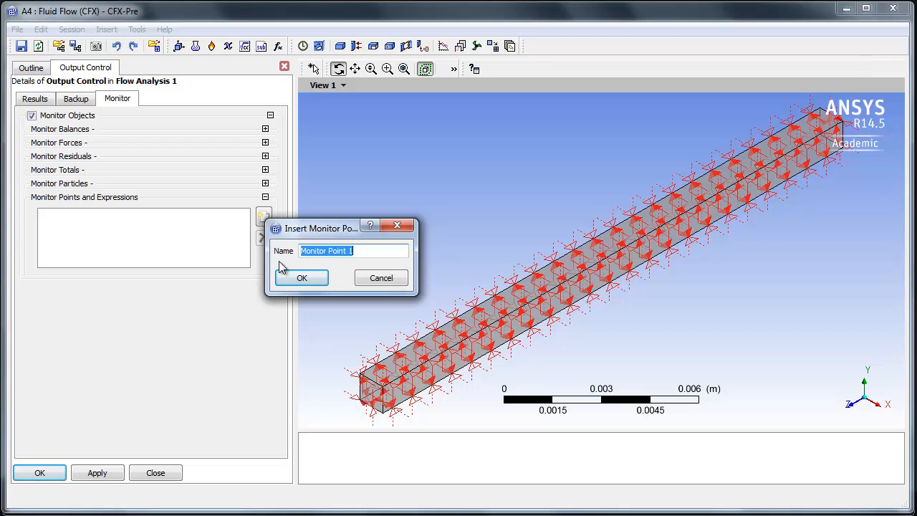
type("Tmax")
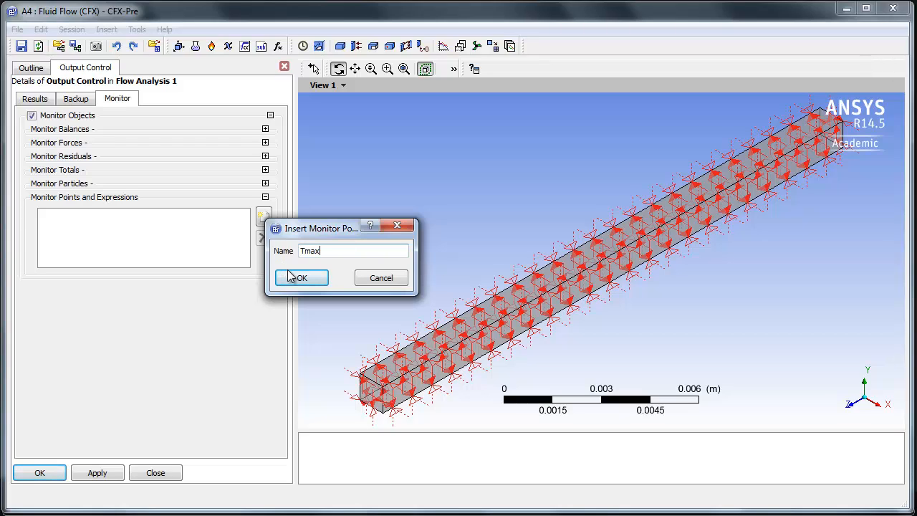
left_click(294, 278)
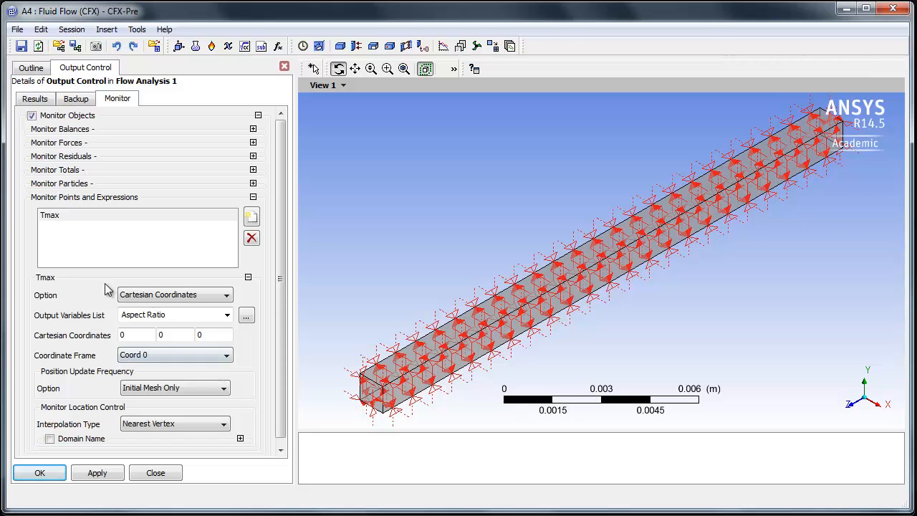
left_click(140, 297)
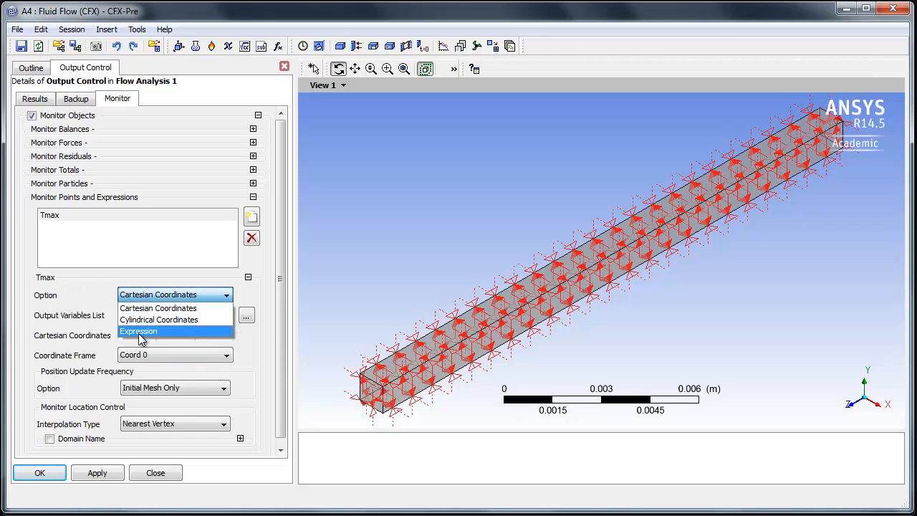
left_click(141, 332)
left_click(141, 315)
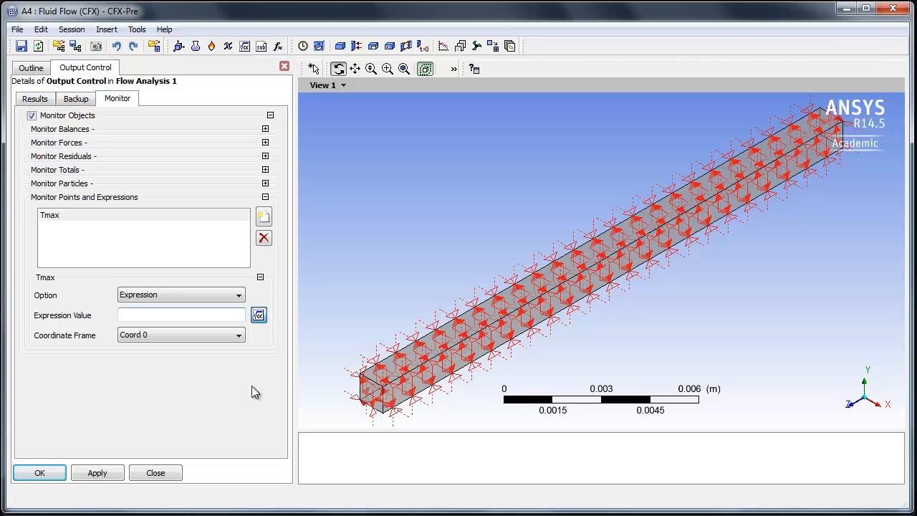
type("maxVal(T)@DefaultDomain")
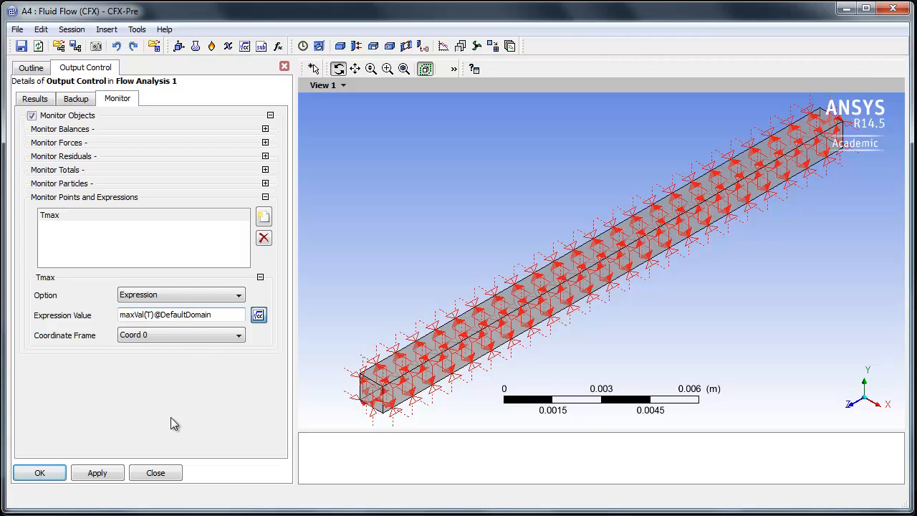
left_click(37, 474)
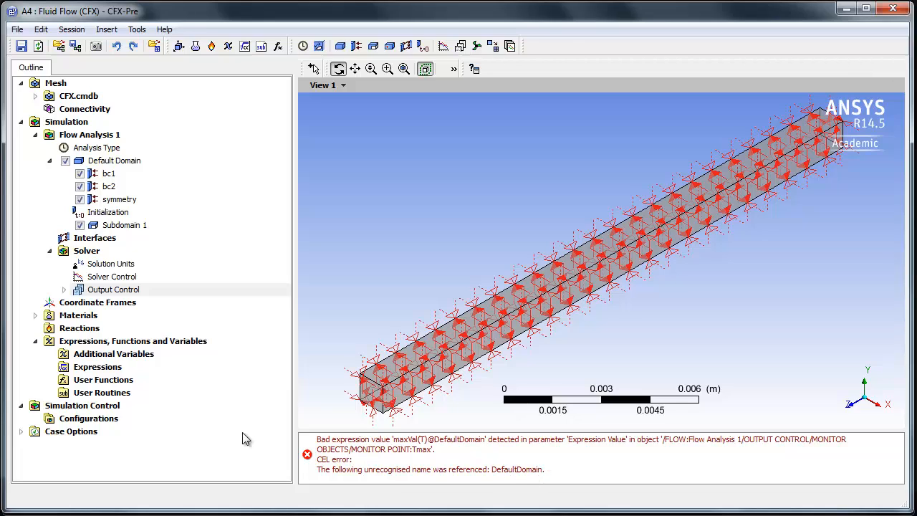
double_click(114, 290)
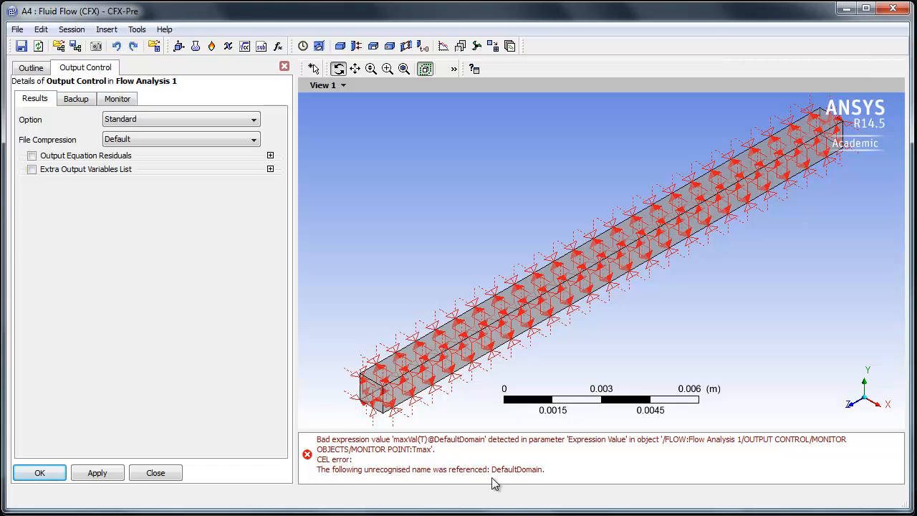
left_click(115, 100)
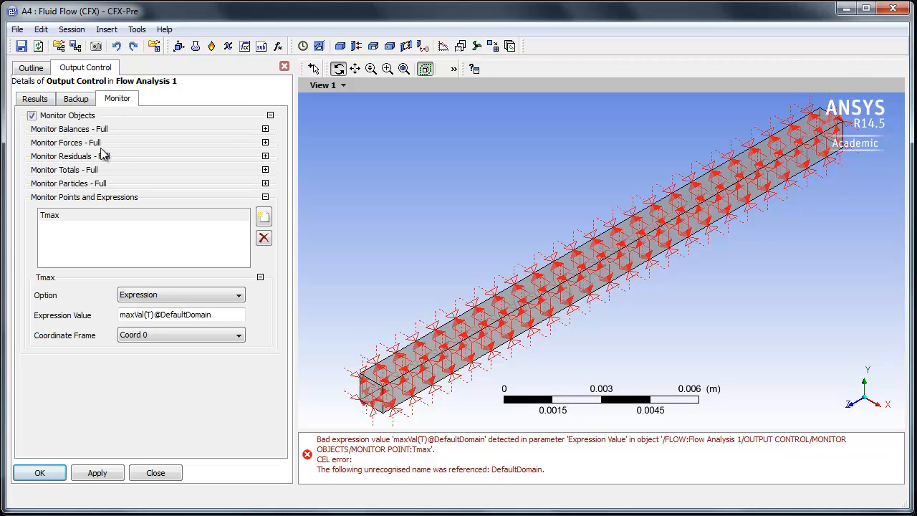
left_click(184, 315)
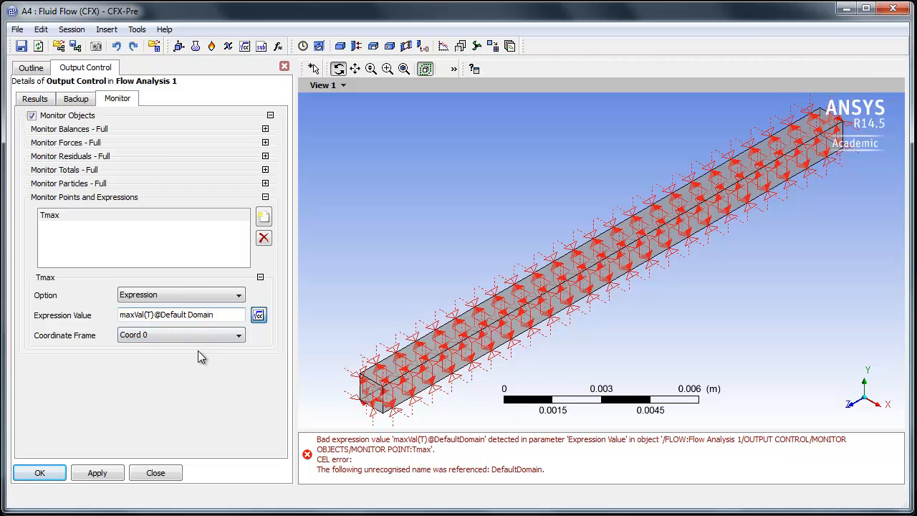
left_click(42, 473)
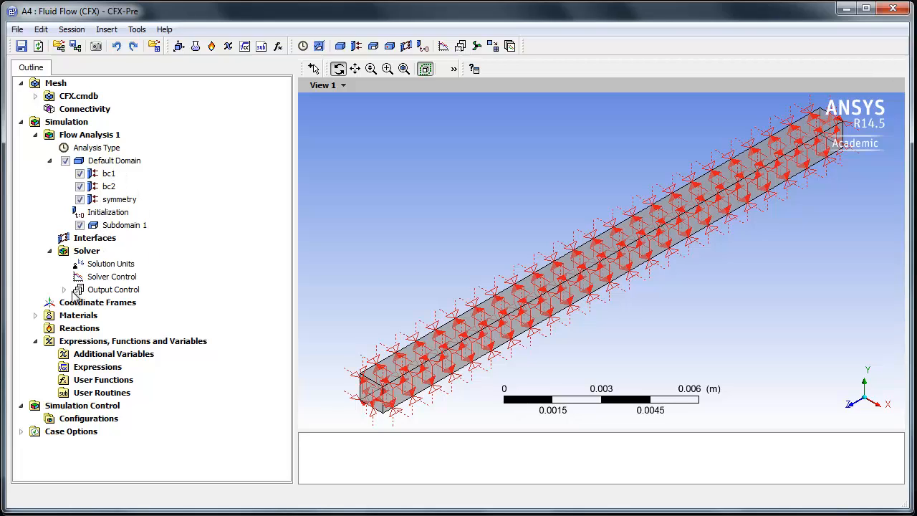
- Set the thermal conductivity of the Aluminium material to 5 W m^-1 K^-1 and accept the material properties
left_click(36, 316)
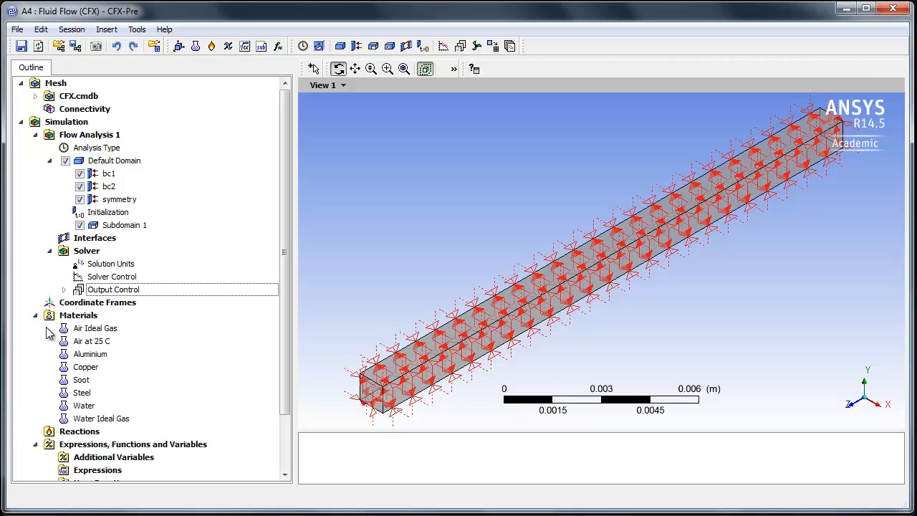
double_click(96, 356)
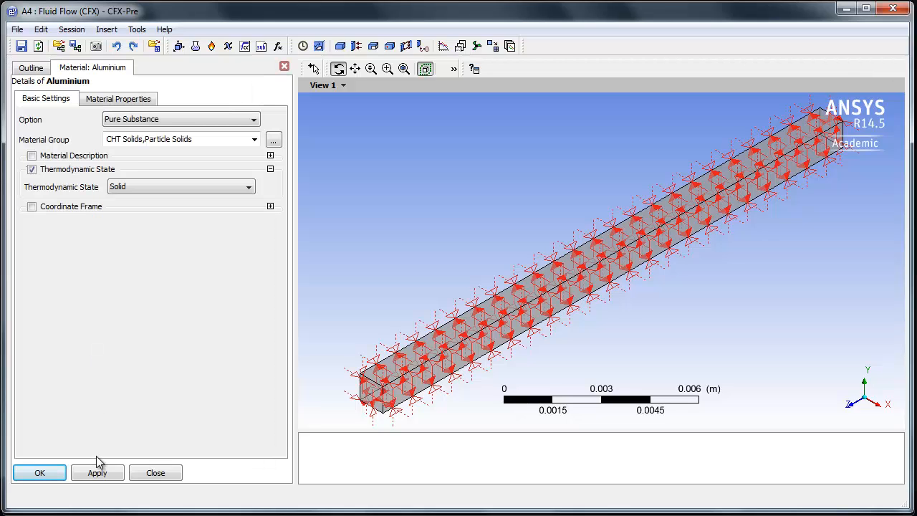
left_click(121, 103)
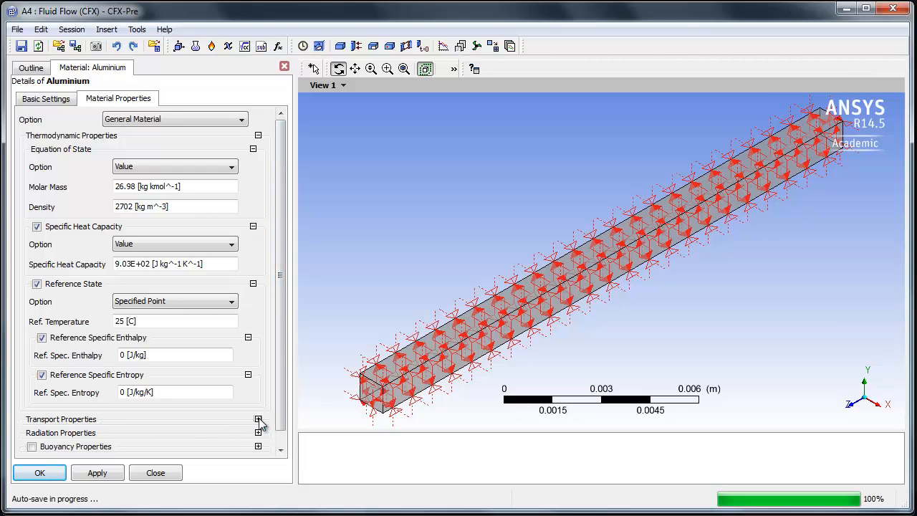
scroll(282, 416, "down", 1)
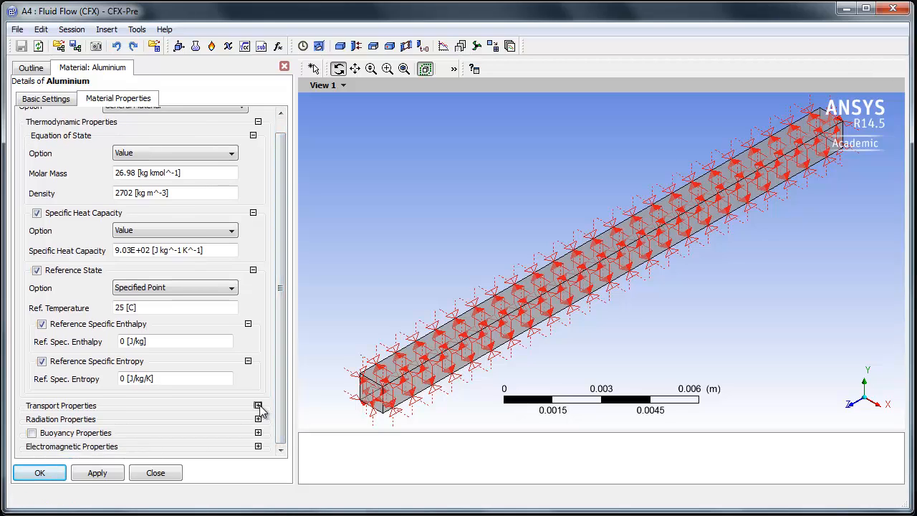
left_click(258, 406)
scroll(219, 416, "down", 3)
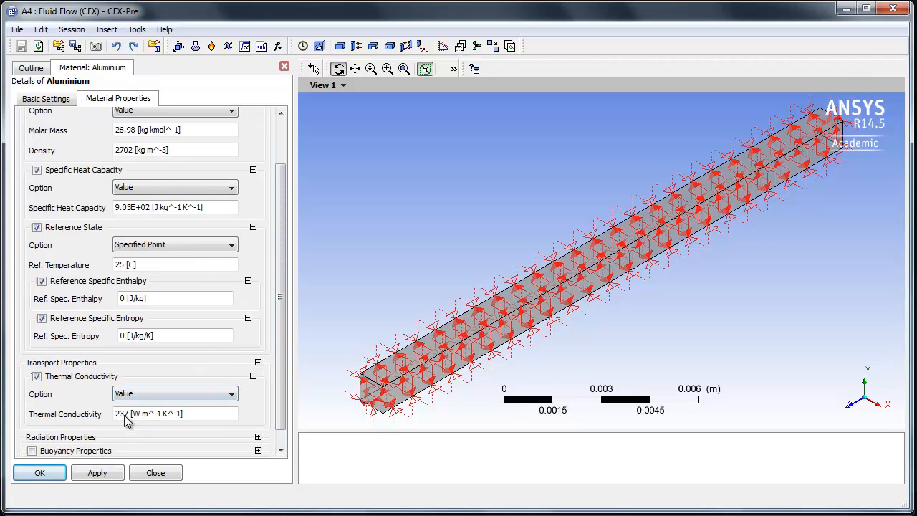
left_click(124, 418)
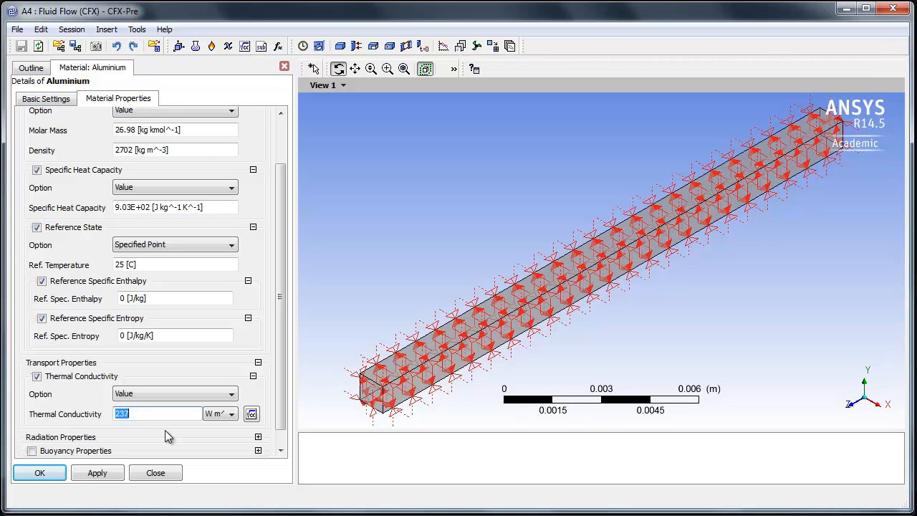
type("5")
key("Return")
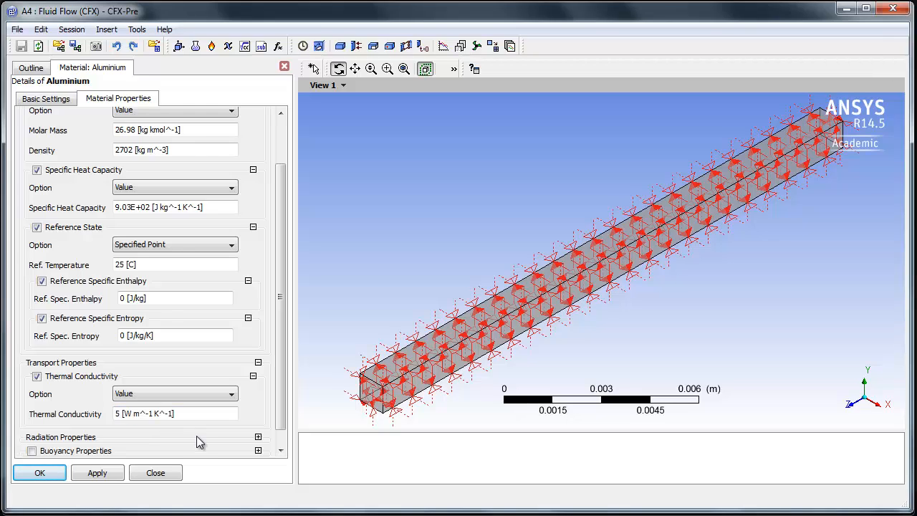
left_click(39, 473)
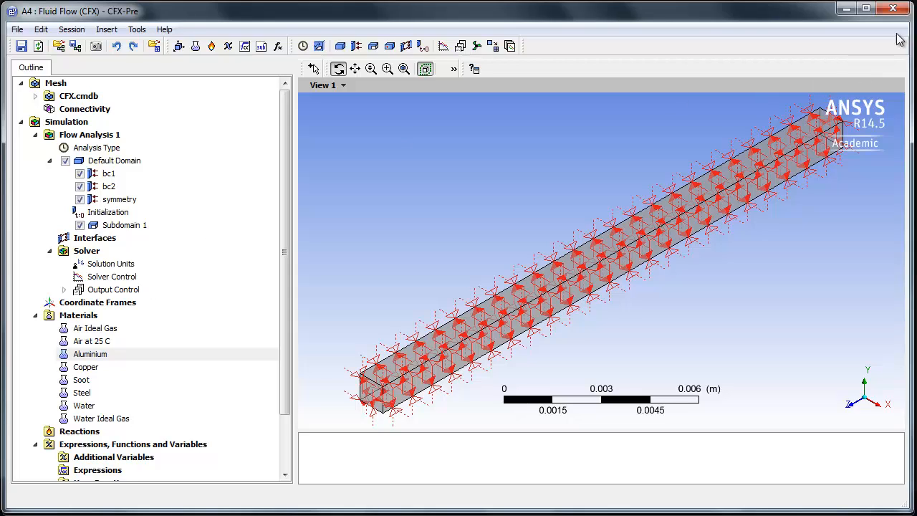
- Close CFX-Pre, open the project's Solution in CFX-Solver Manager and start the run with the default serial run definition
left_click(894, 10)
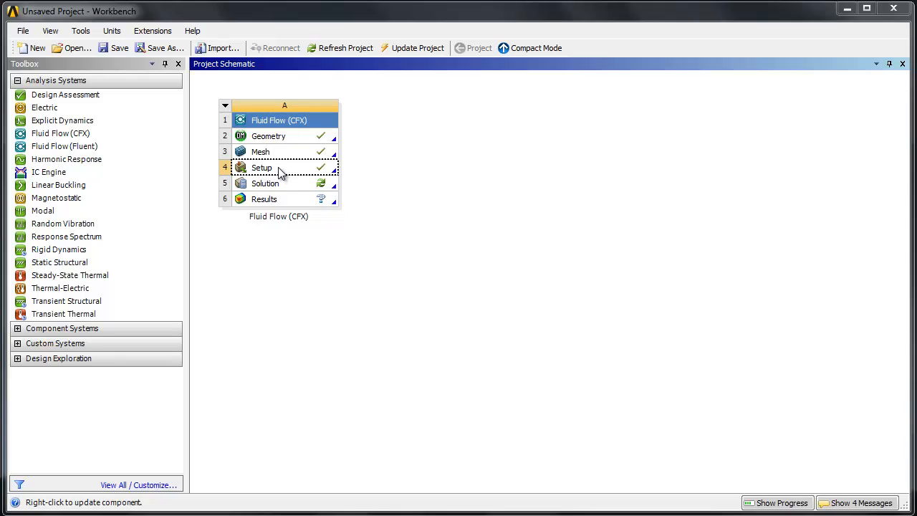
double_click(265, 184)
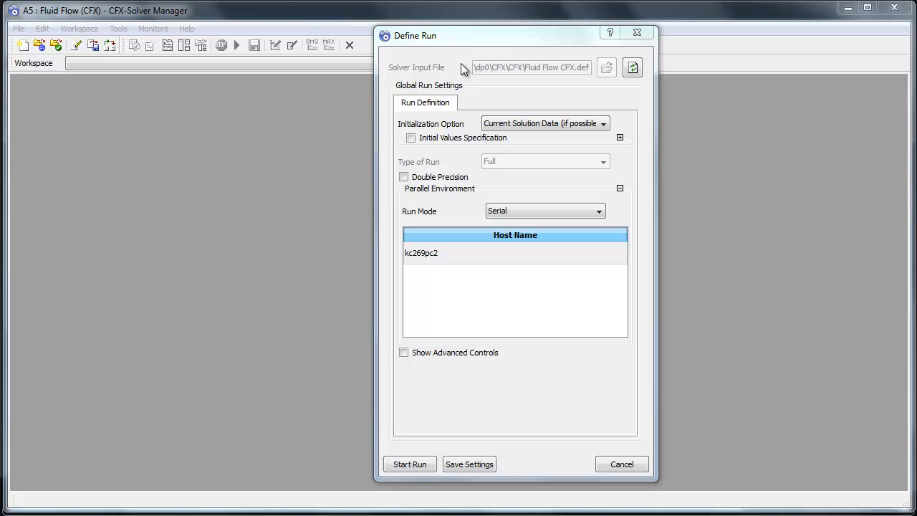
left_click(509, 125)
left_click(421, 67)
left_click(407, 464)
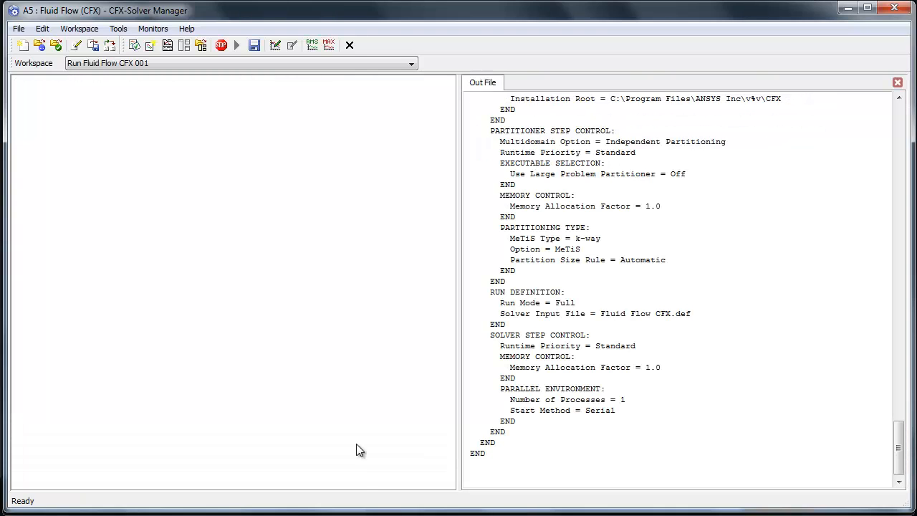
- Review the run's material, boundary and monitor definitions in the solver out file, and acknowledge the end of the run
scroll(779, 287, "up", 7)
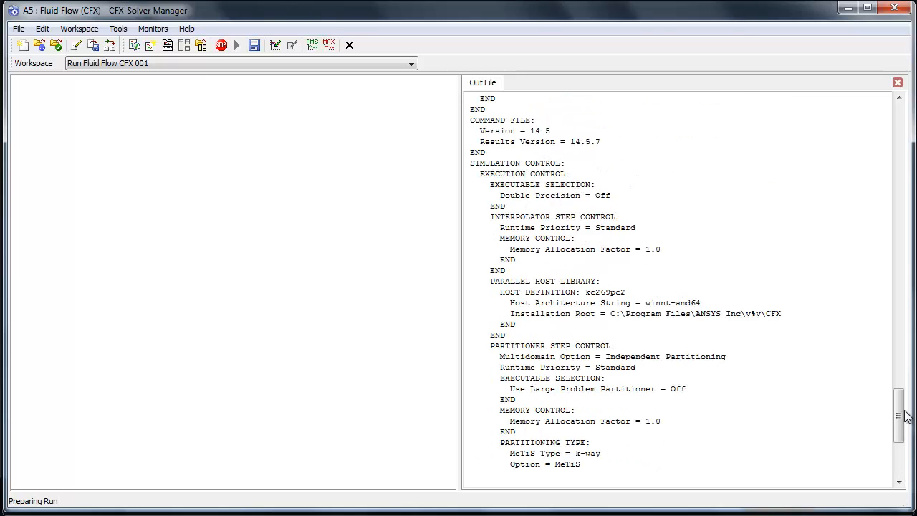
left_click_drag(900, 416, 895, 106)
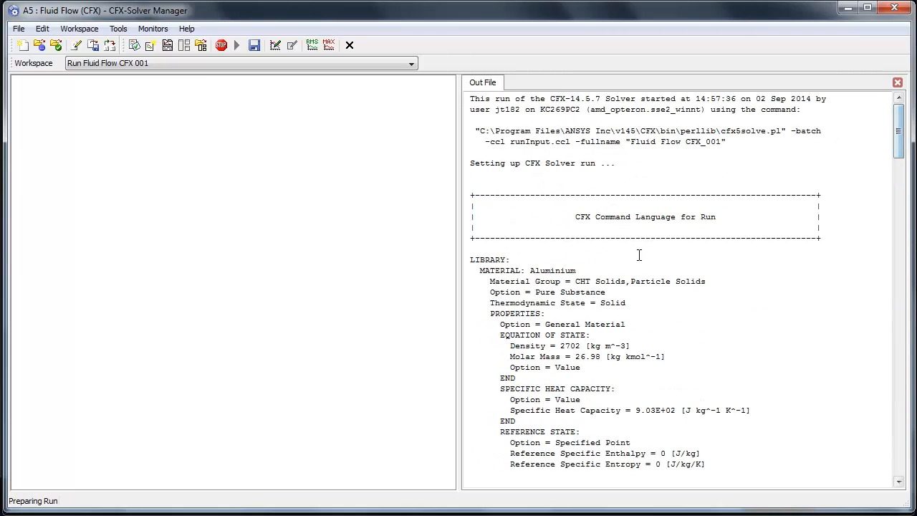
scroll(639, 255, "down", 14)
scroll(639, 255, "down", 8)
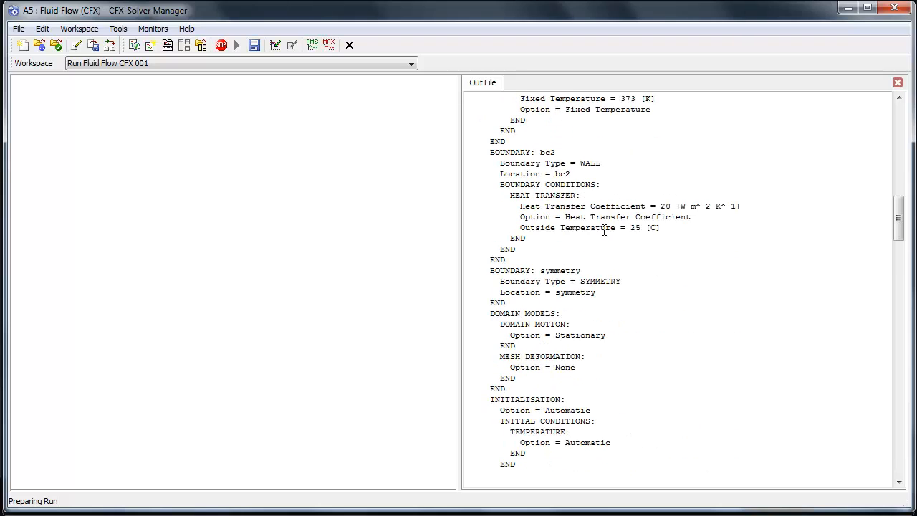
scroll(634, 277, "down", 19)
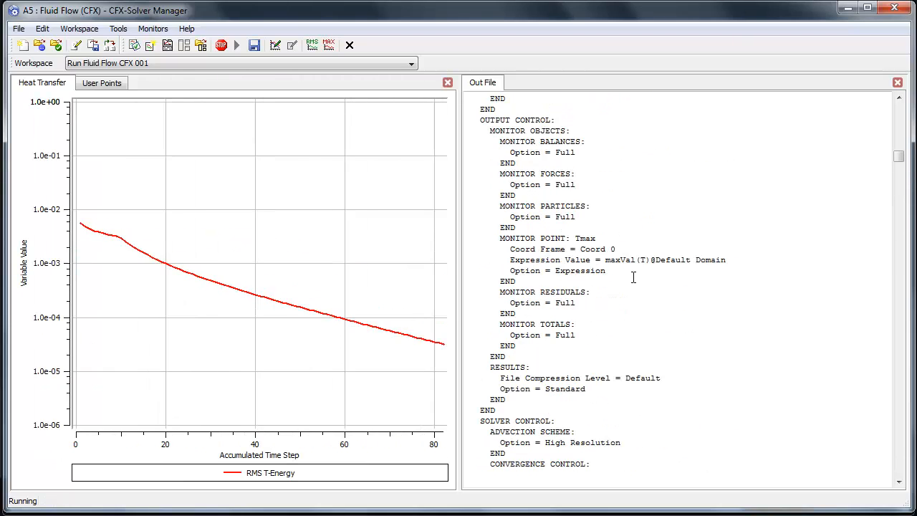
scroll(634, 277, "down", 20)
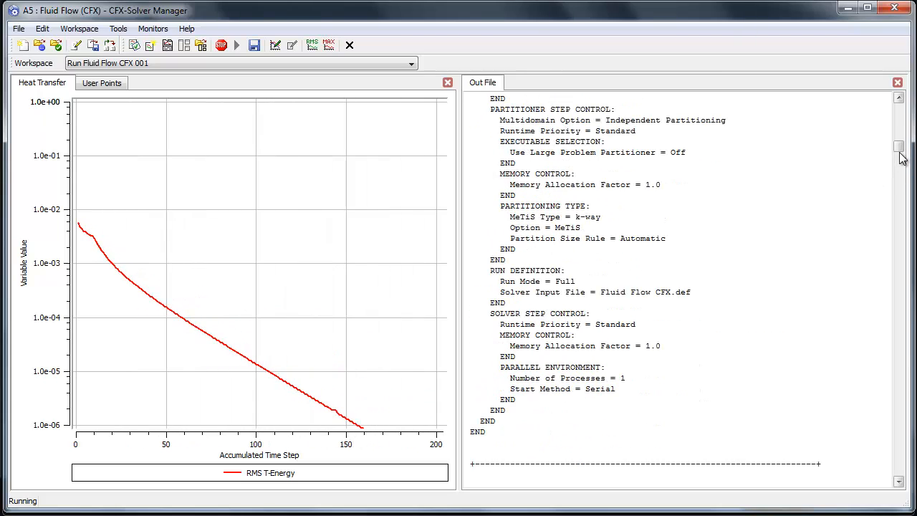
left_click_drag(900, 146, 910, 398)
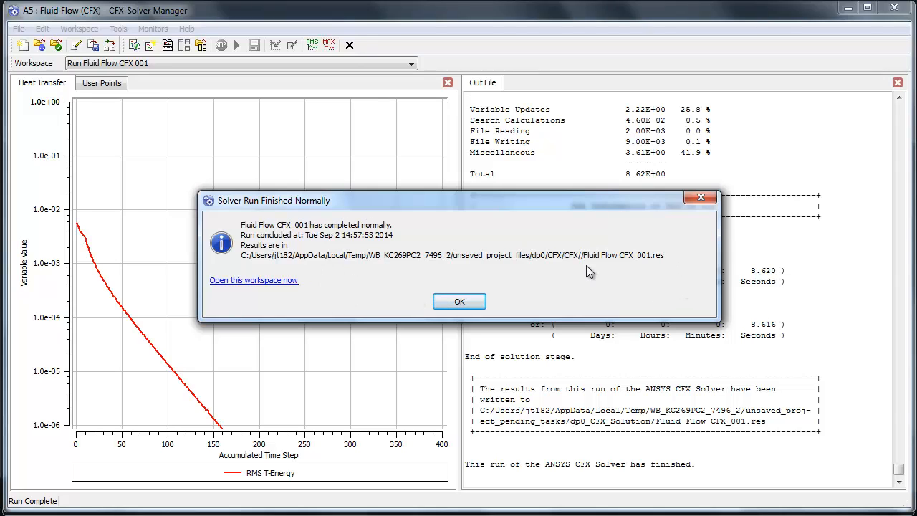
left_click(467, 299)
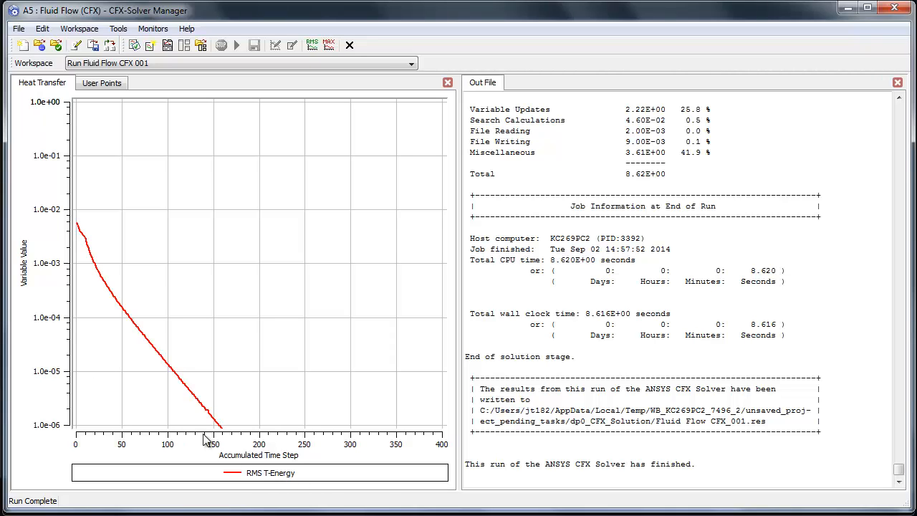
- Set the lower bound of the Heat Transfer residual plot's logarithmic variable axis to 1e-8
right_click(47, 265)
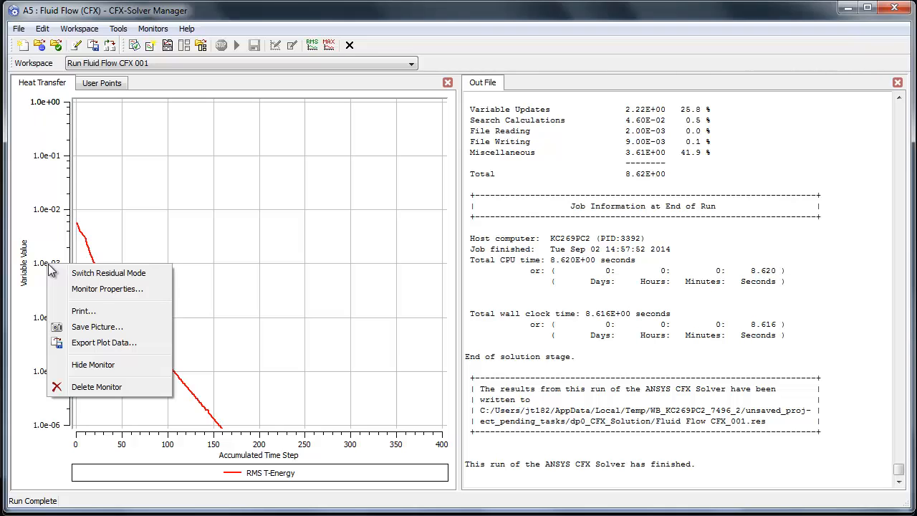
left_click(99, 290)
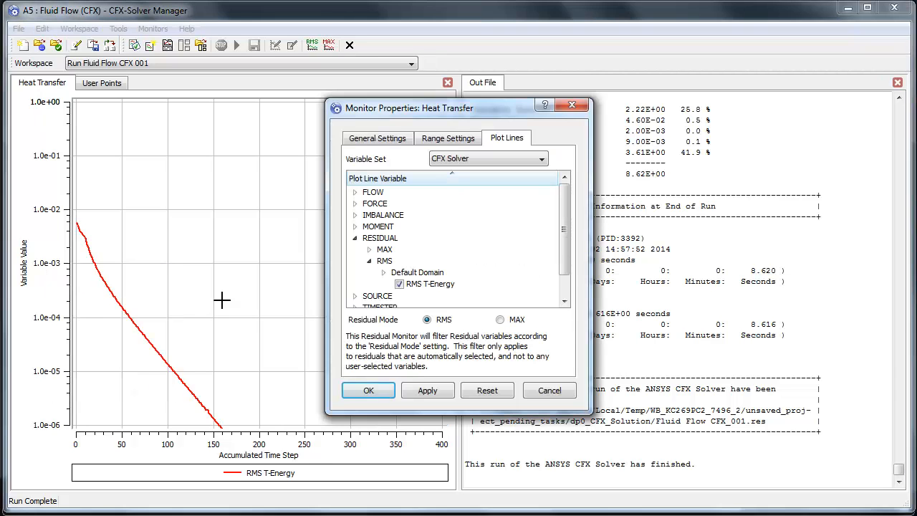
left_click(450, 139)
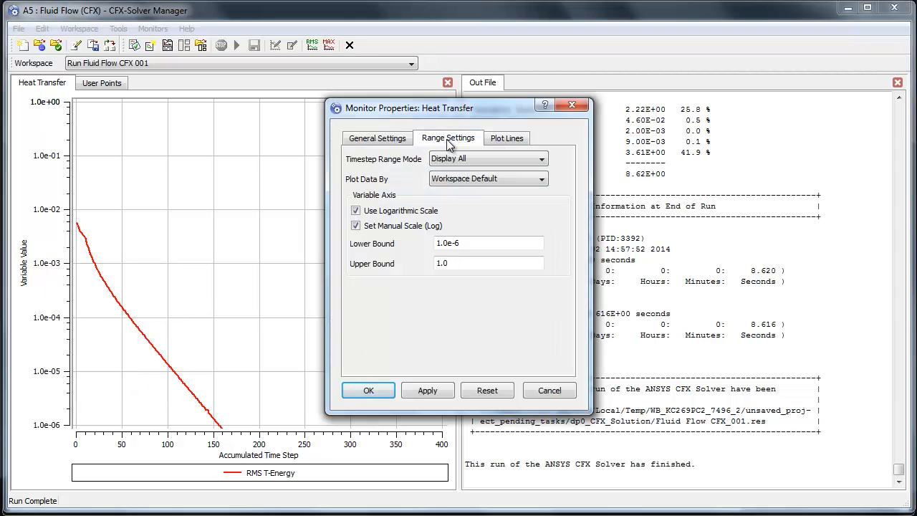
triple_click(469, 245)
type("1e-06")
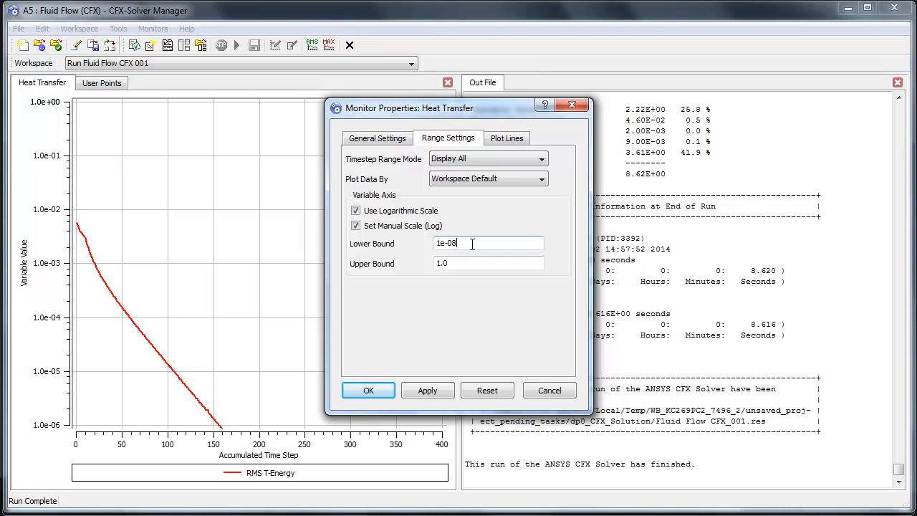
left_click(370, 392)
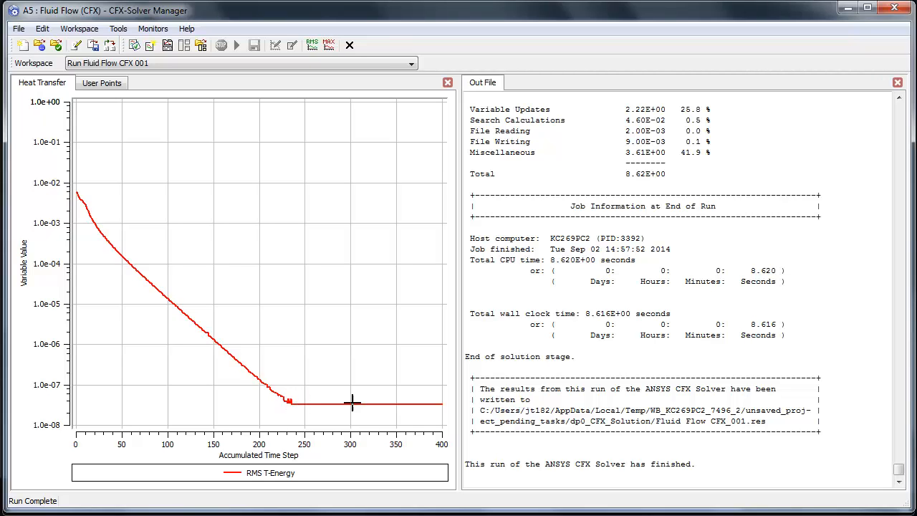
- Compare the Tmax monitor point history with the RMS T-Energy residual history to judge convergence
left_click(95, 85)
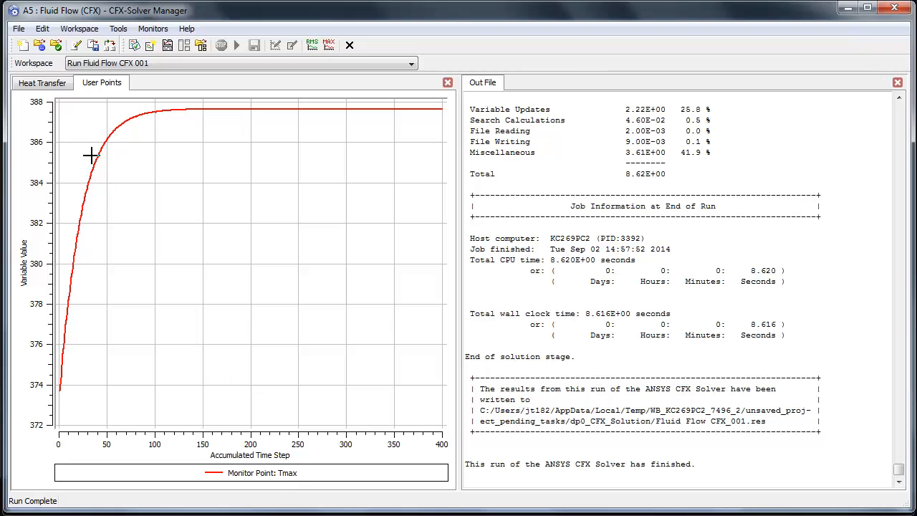
left_click(59, 83)
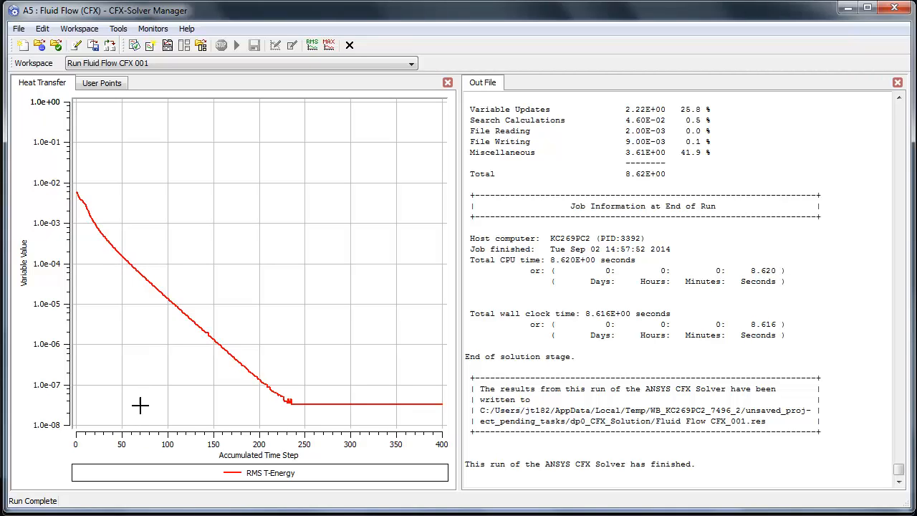
left_click(107, 83)
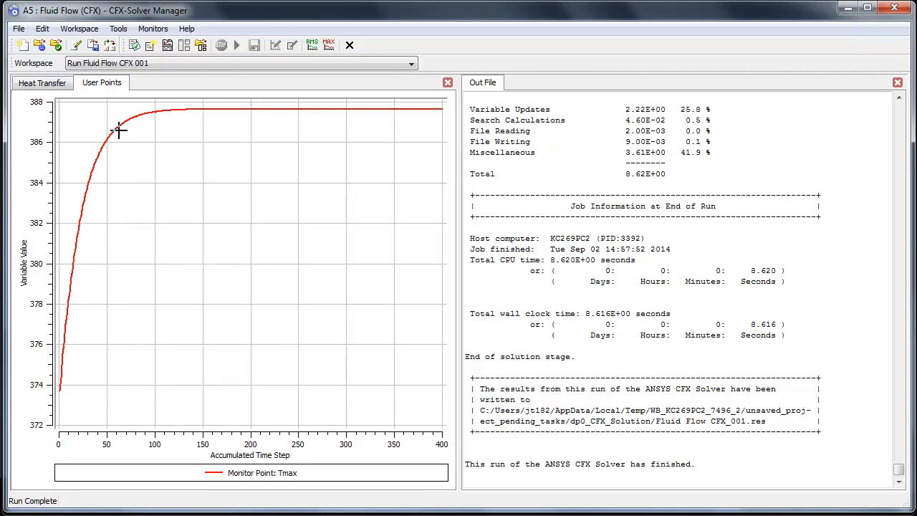
mouse_move(120, 129)
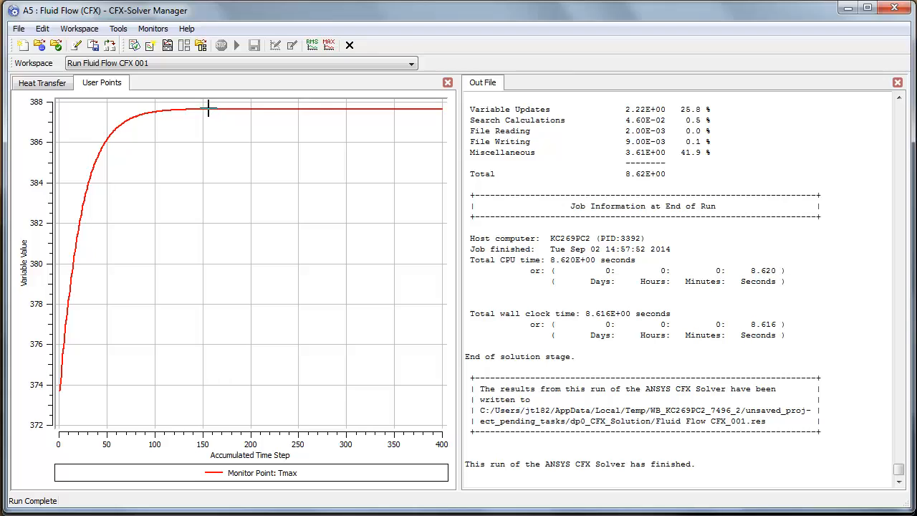
mouse_move(208, 109)
left_click(44, 85)
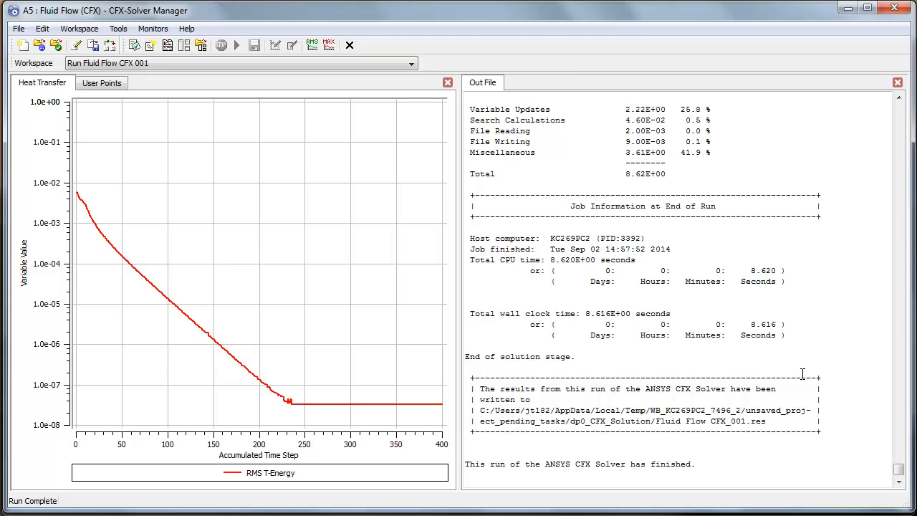
- Examine the T-Energy boundary flow and total source term summary in the out file, including the domain imbalance
scroll(695, 372, "up", 4)
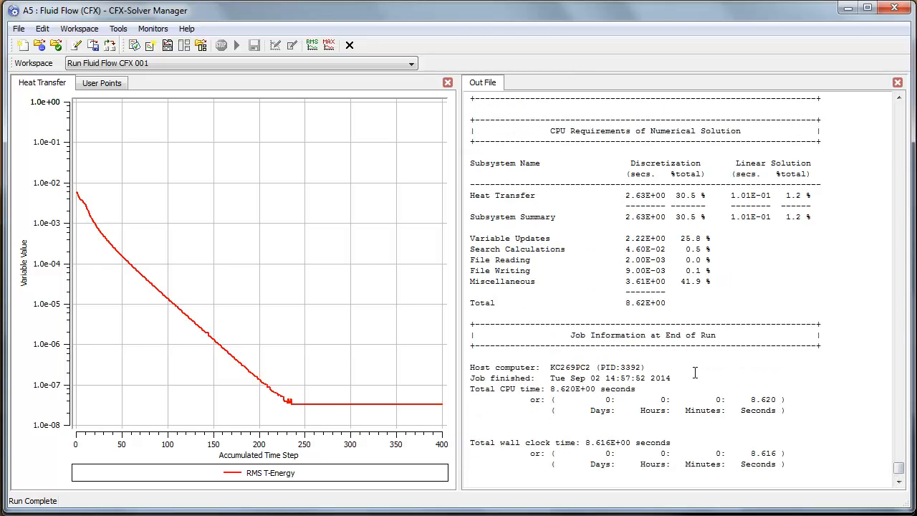
scroll(695, 372, "down", 4)
scroll(695, 373, "up", 3)
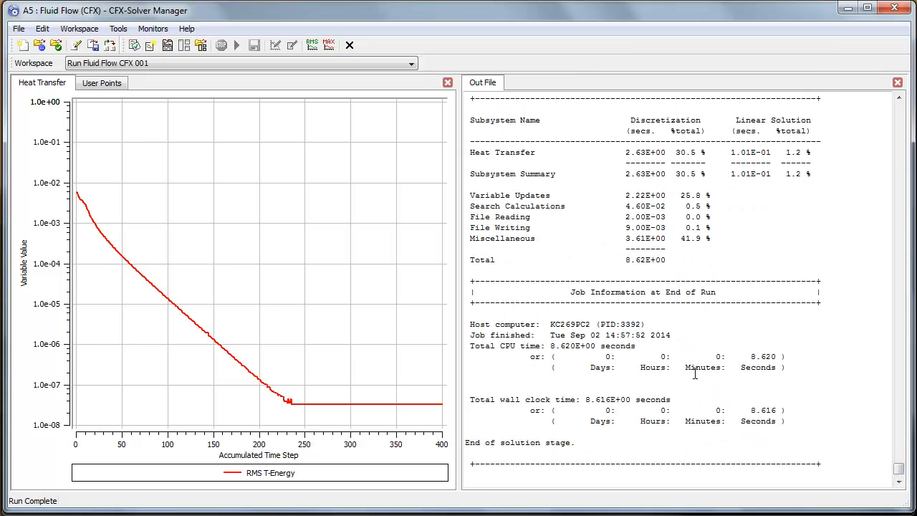
scroll(695, 372, "up", 1)
scroll(695, 372, "down", 1)
scroll(697, 336, "up", 7)
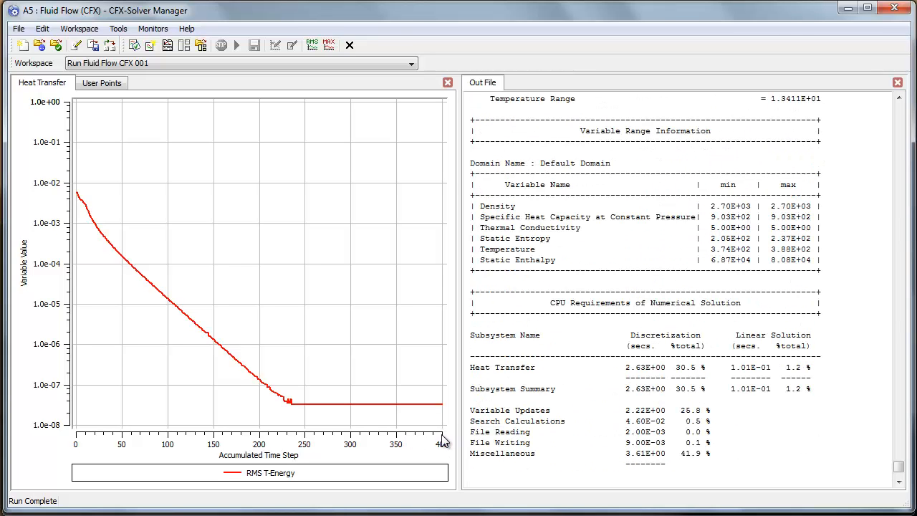
scroll(625, 382, "up", 15)
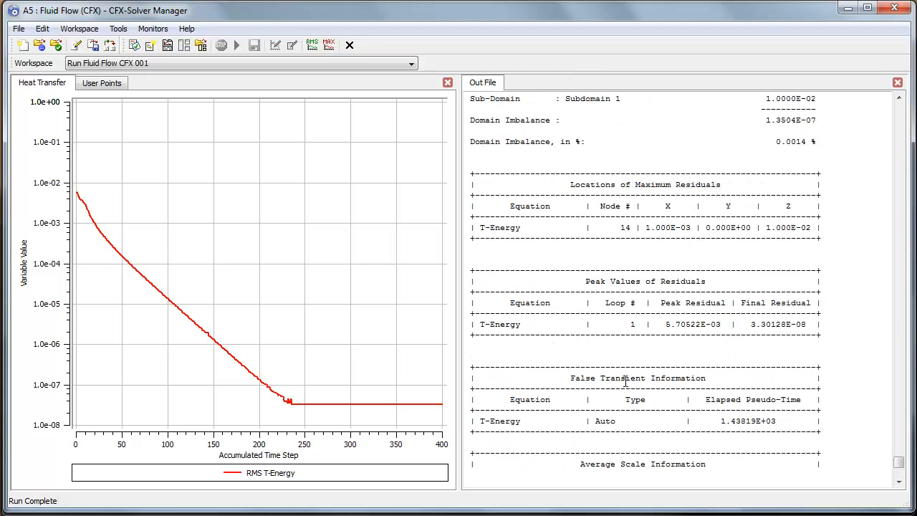
scroll(625, 382, "up", 11)
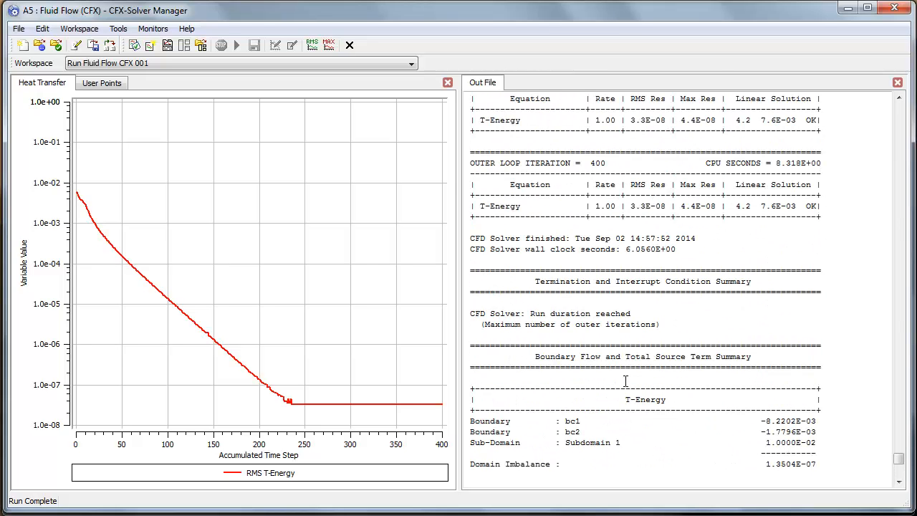
scroll(625, 382, "down", 4)
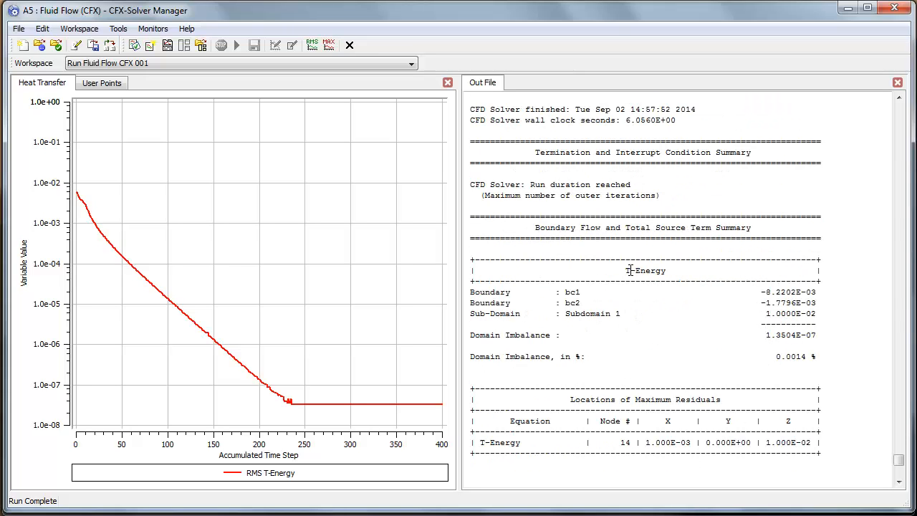
left_click_drag(622, 270, 669, 269)
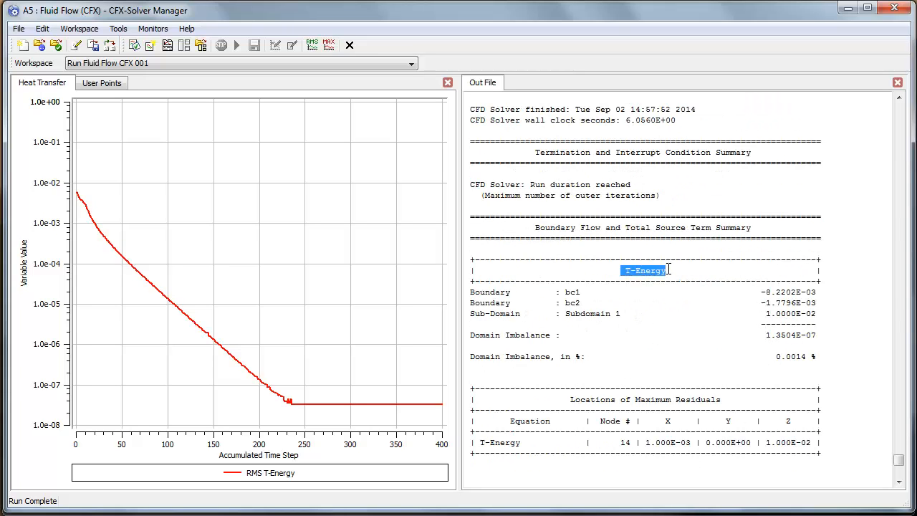
left_click(669, 269)
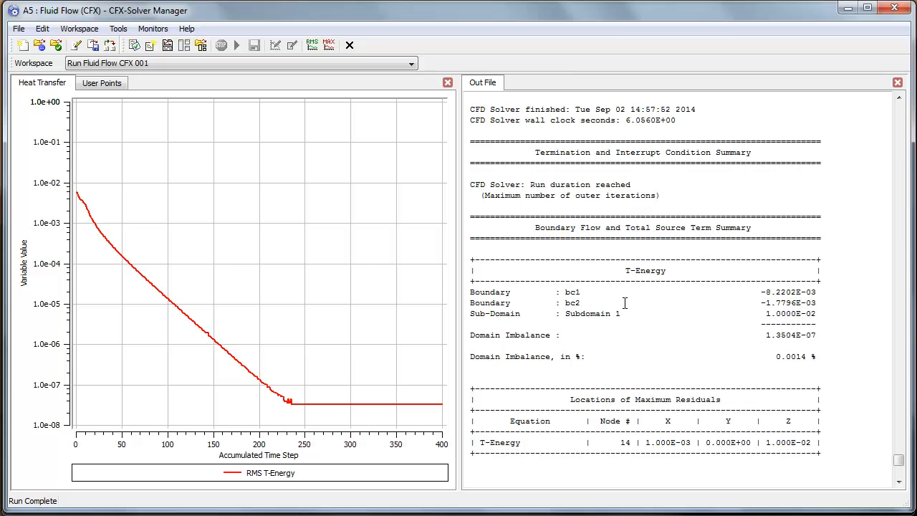
- Examine the outer loop iteration residual tables and the Default Domain mesh statistics in the out file
scroll(625, 303, "up", 12)
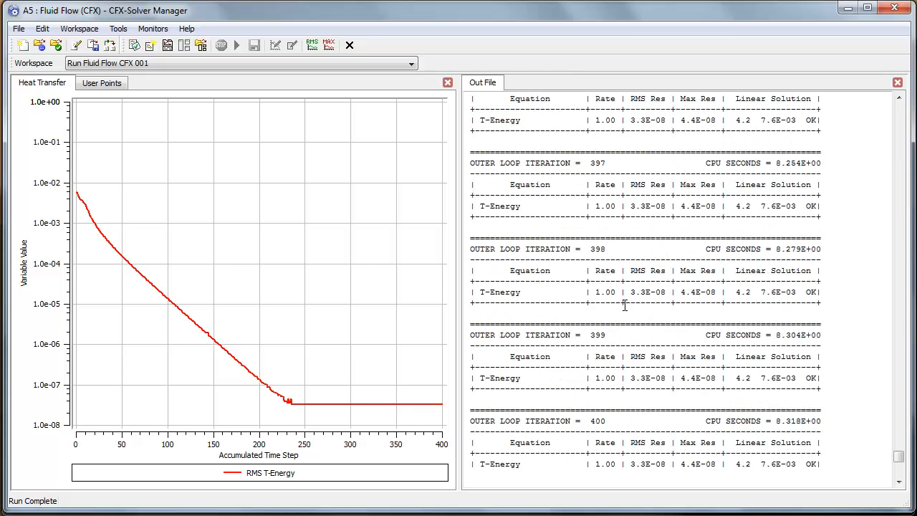
scroll(625, 304, "down", 3)
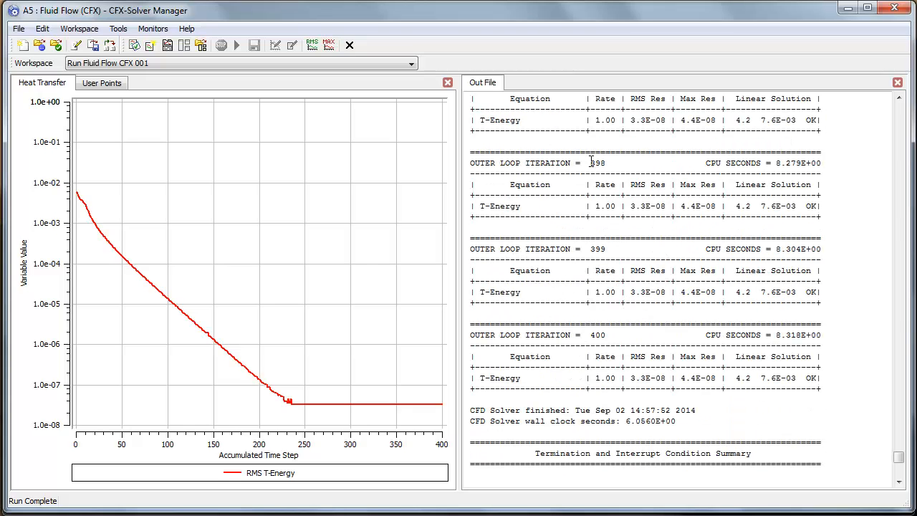
scroll(607, 352, "up", 20)
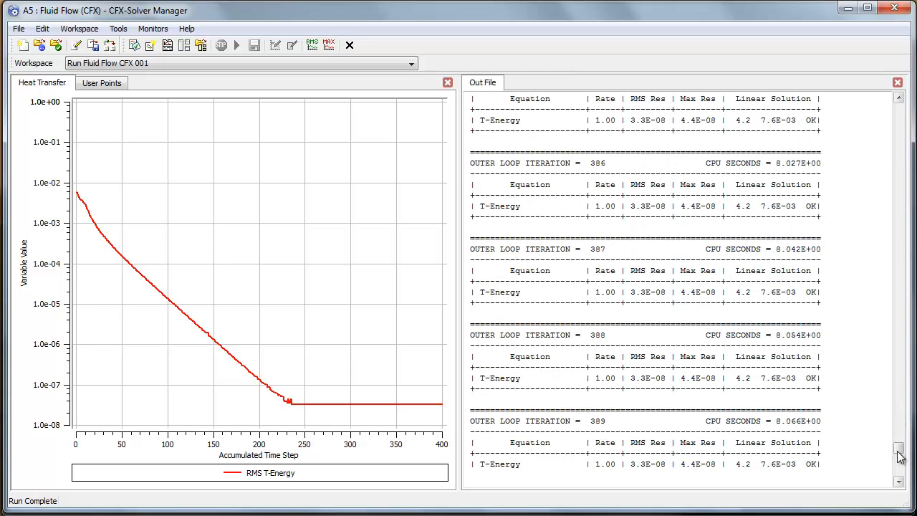
left_click_drag(900, 450, 907, 159)
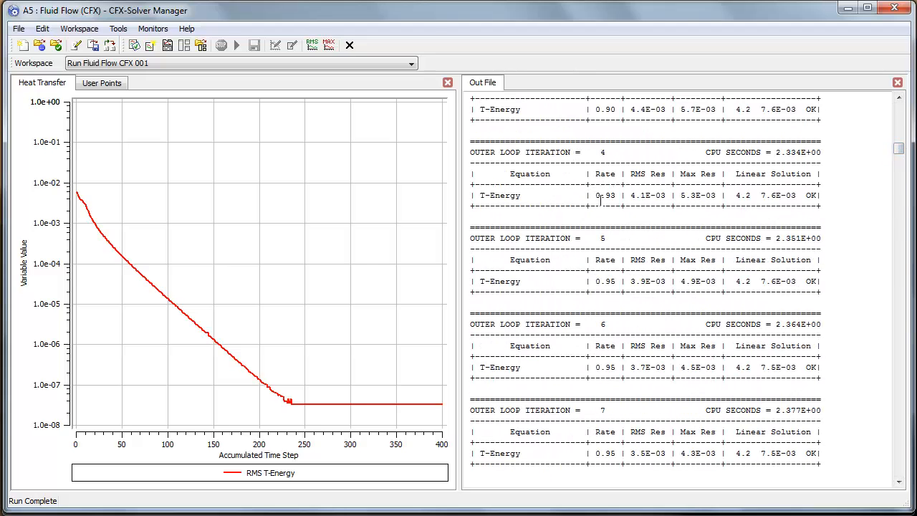
scroll(600, 201, "up", 1)
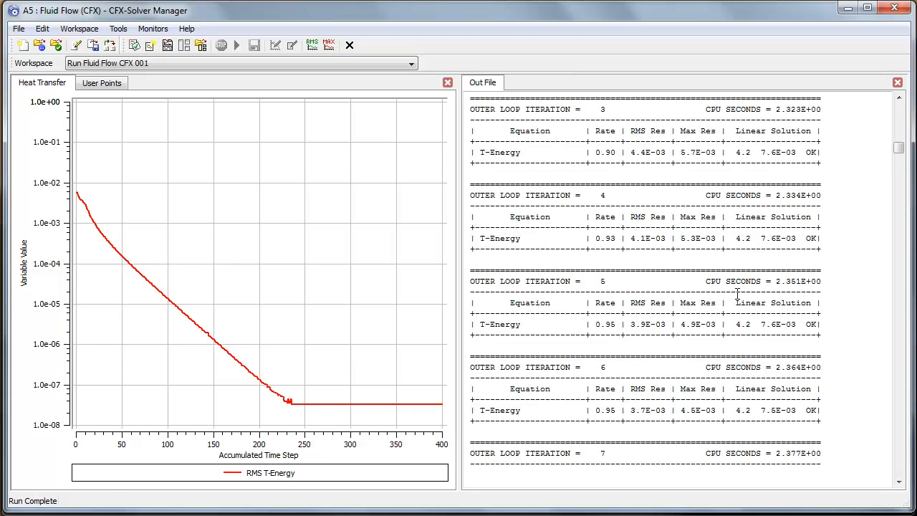
scroll(762, 285, "up", 13)
scroll(761, 285, "up", 20)
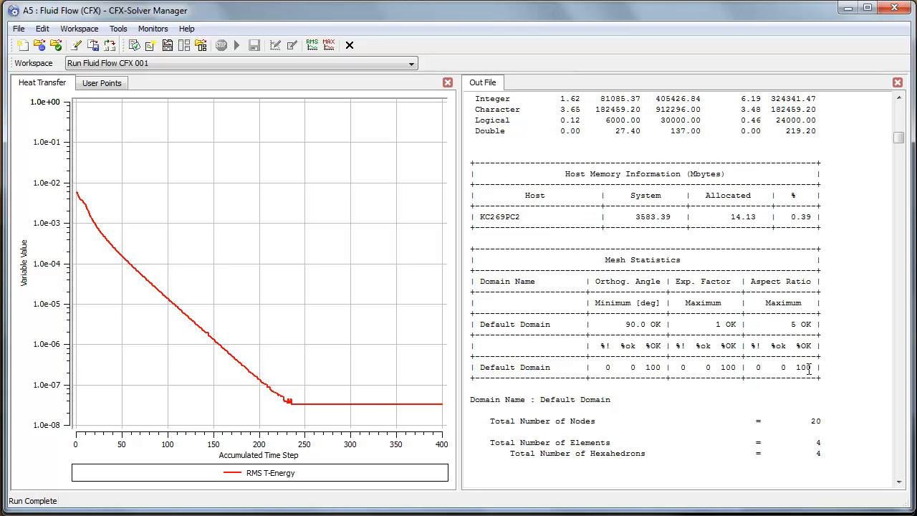
scroll(809, 369, "down", 1)
scroll(809, 369, "down", 1)
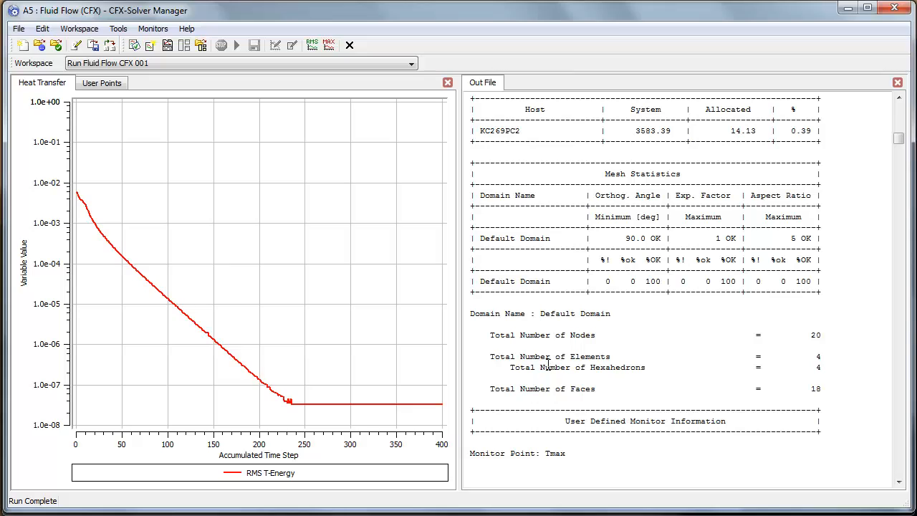
- Review the subdomain source, Tmax monitor and aluminium material definitions in the out file, and close CFX-Solver Manager
scroll(696, 366, "up", 20)
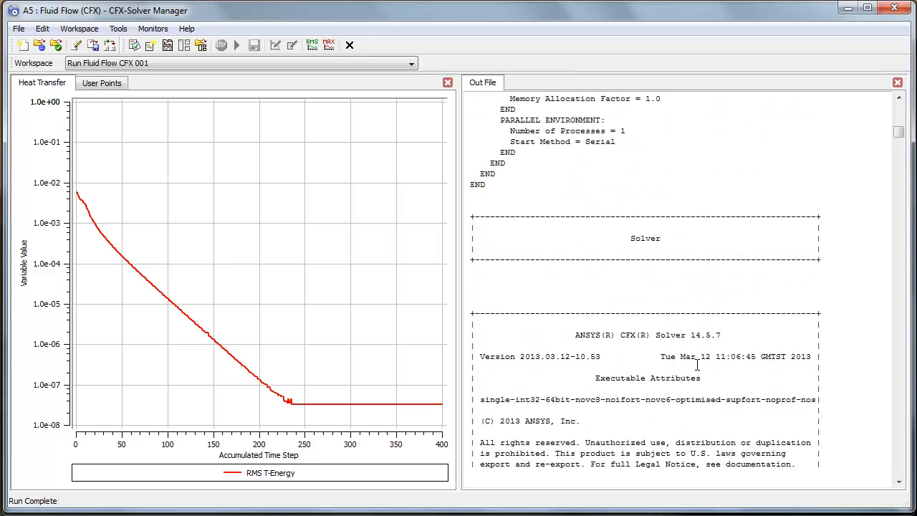
scroll(697, 366, "up", 20)
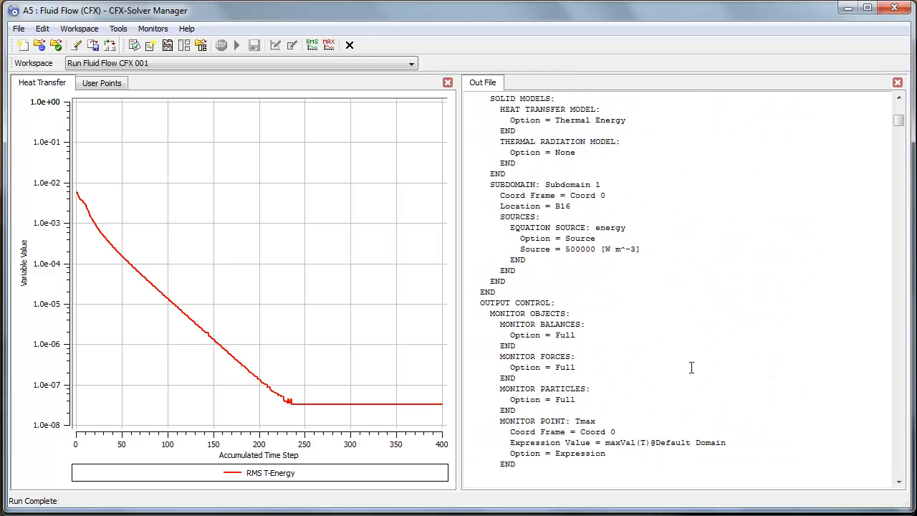
scroll(692, 368, "up", 20)
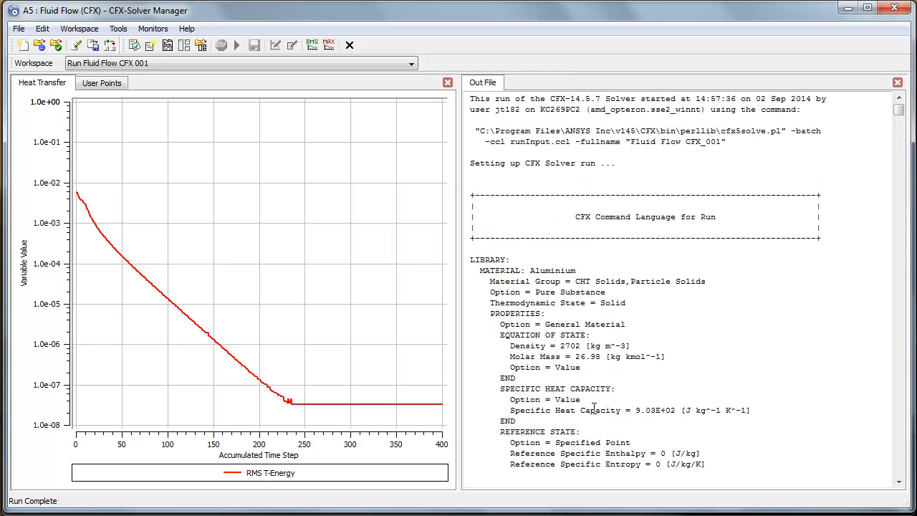
scroll(594, 405, "down", 3)
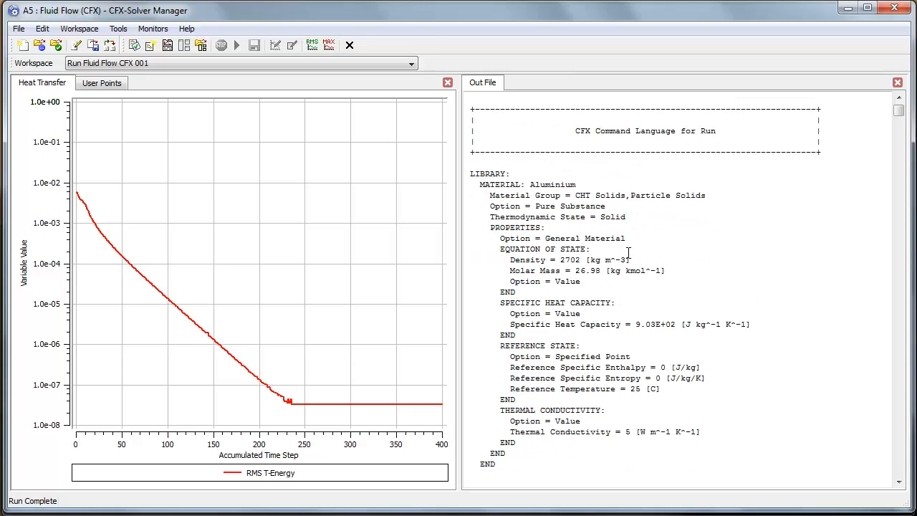
left_click(895, 8)
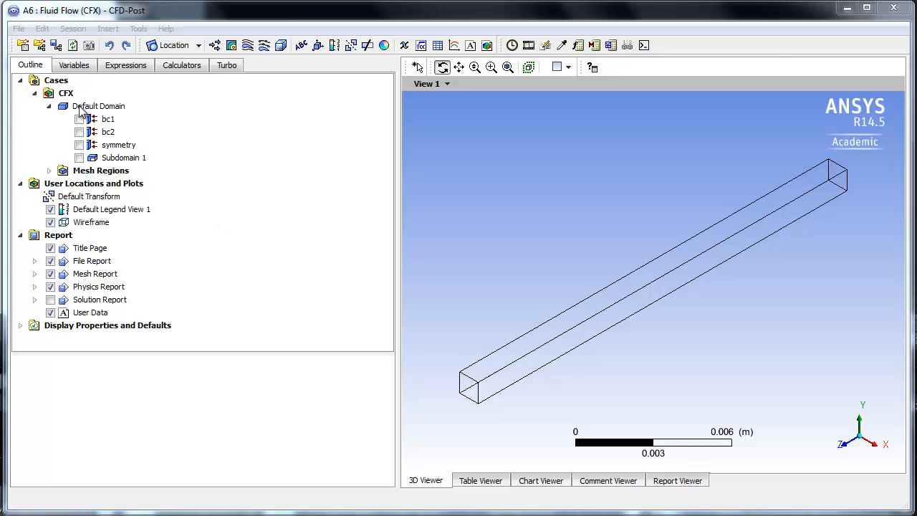
- In CFD-Post, display the symmetry boundary of the Default Domain and show its mesh lines
left_click(78, 145)
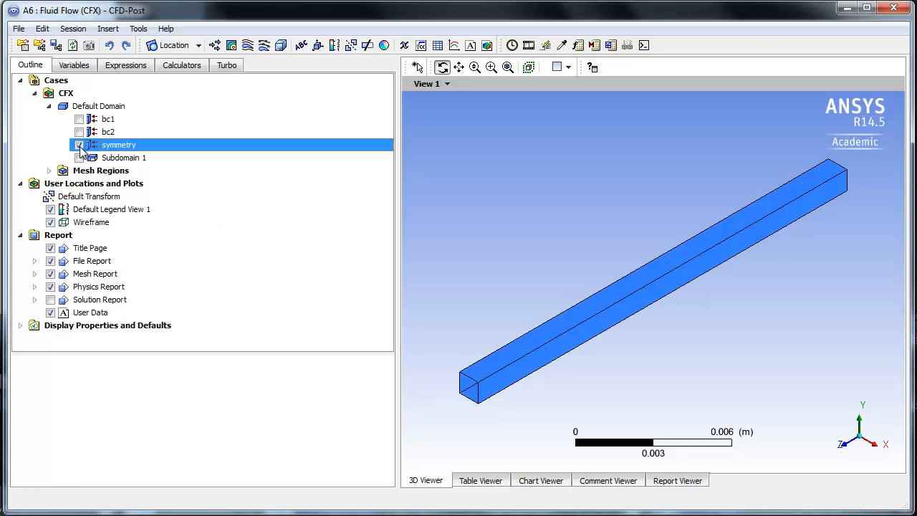
double_click(120, 147)
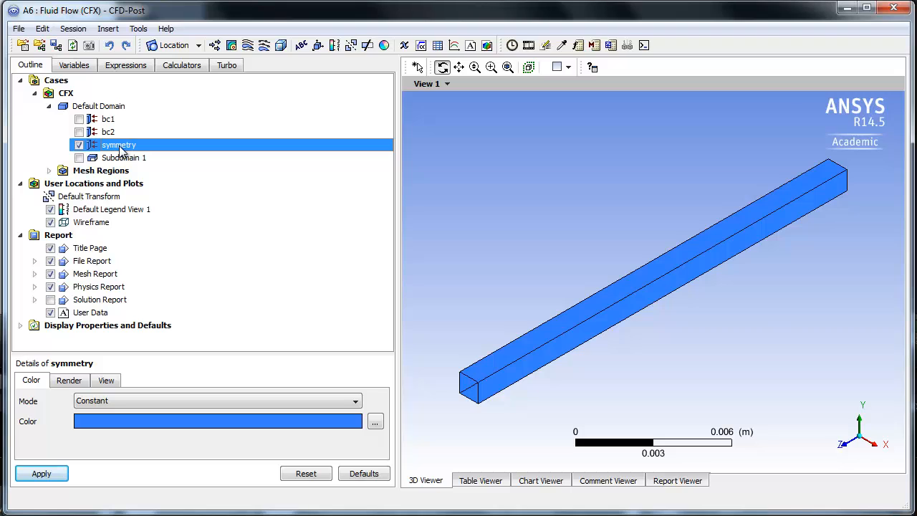
left_click(72, 383)
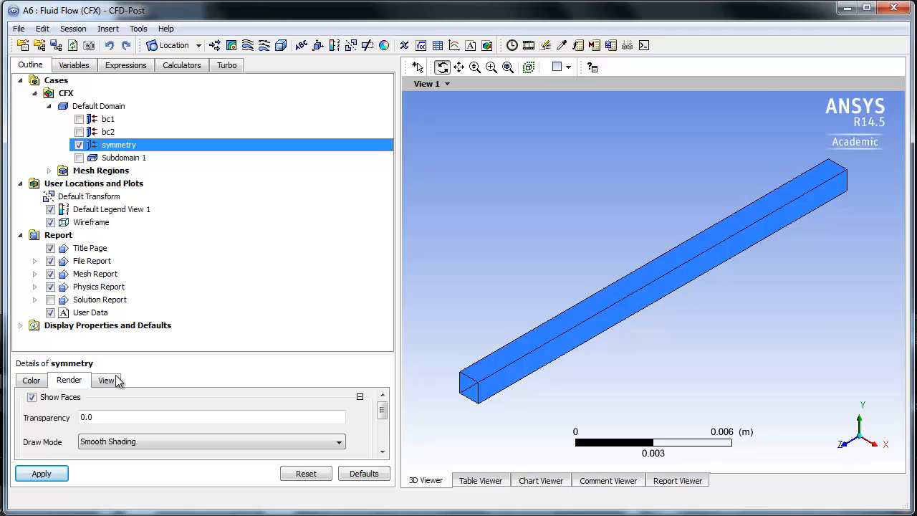
left_click_drag(128, 353, 140, 286)
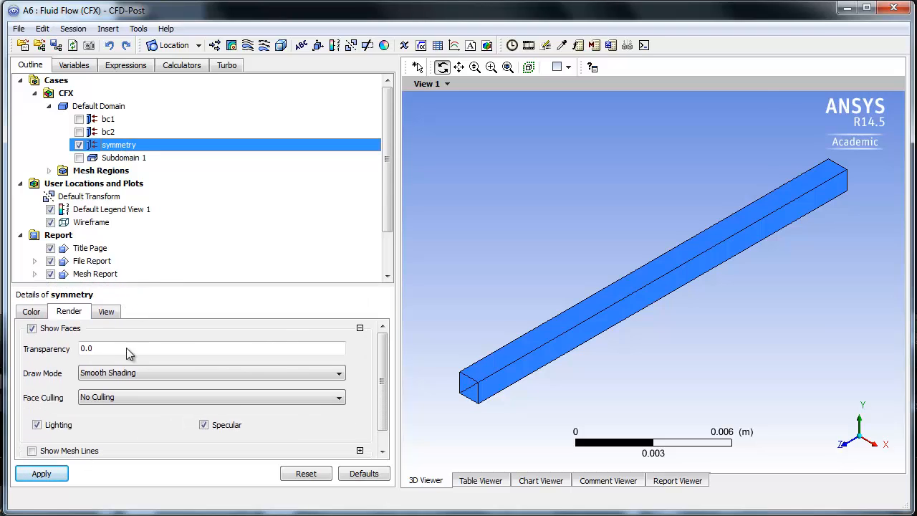
scroll(123, 380, "down", 1)
left_click(31, 432)
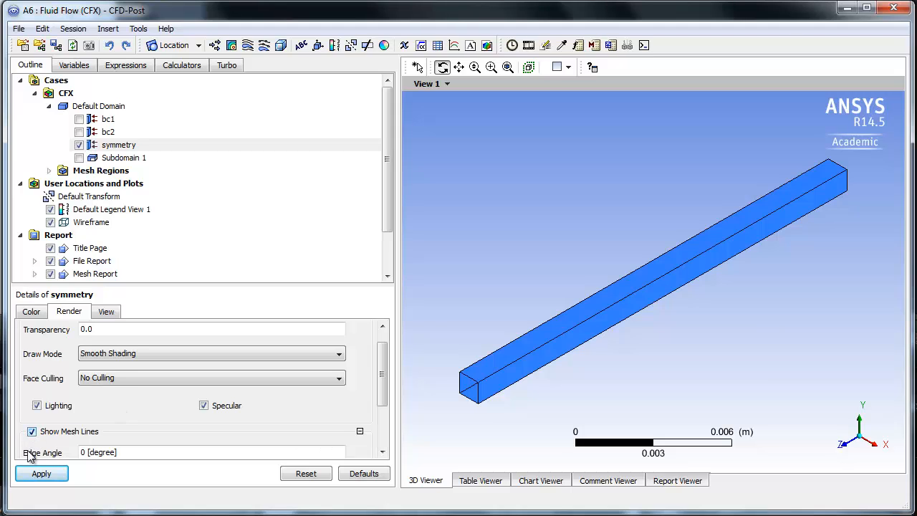
left_click(40, 473)
- Copy the current mesh view to a new report figure named Figure 1, with copies of its objects
left_click_drag(387, 176, 387, 228)
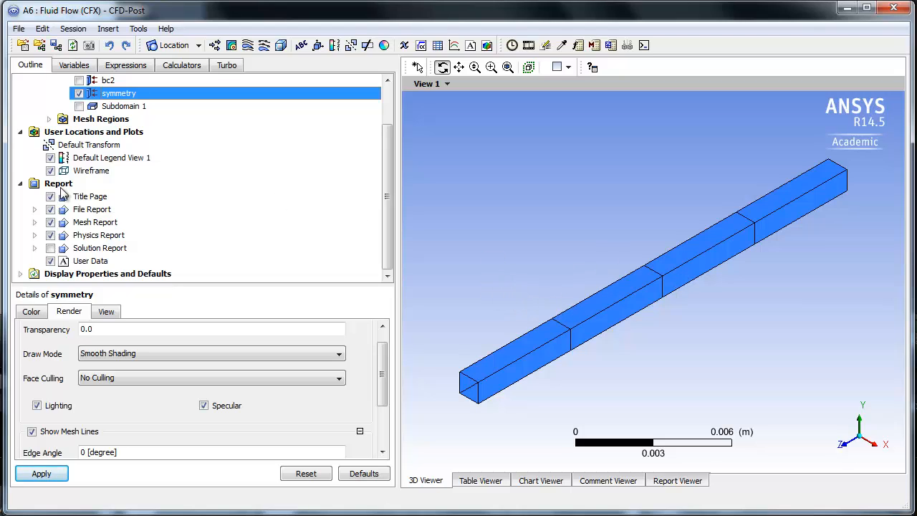
right_click(493, 228)
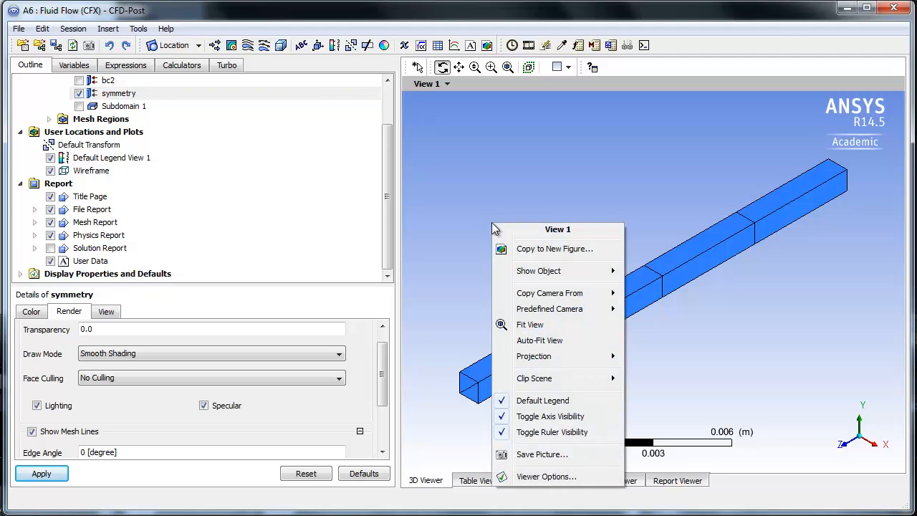
right_click(557, 182)
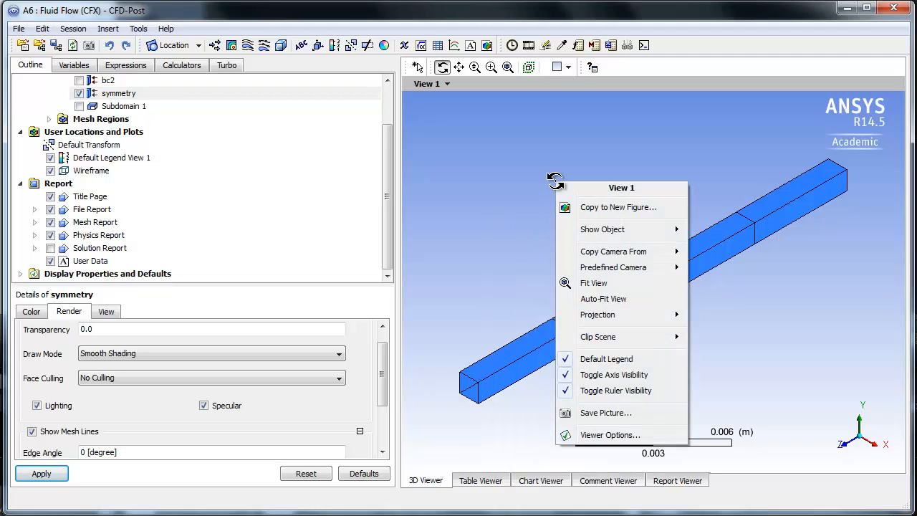
left_click(606, 208)
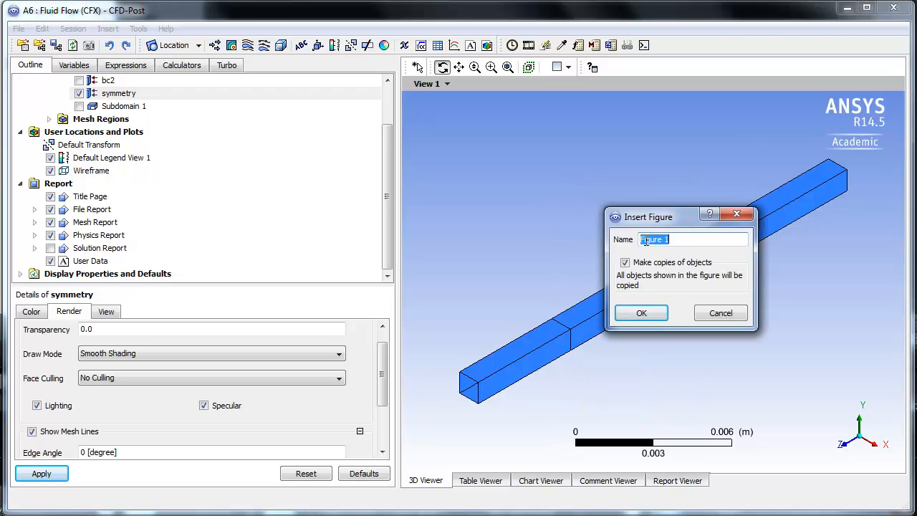
left_click(642, 313)
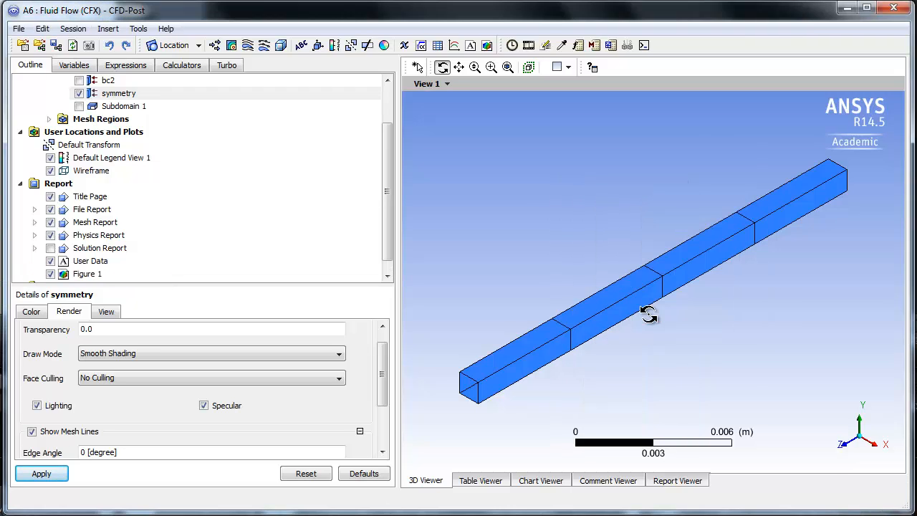
scroll(172, 250, "down", 1)
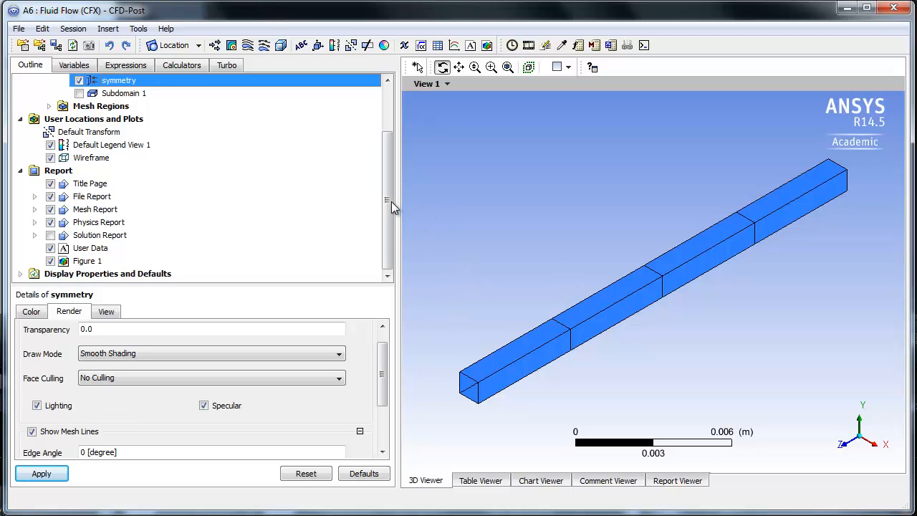
- Hide the symmetry boundary so that only the duct's wireframe is displayed
left_click_drag(389, 199, 392, 138)
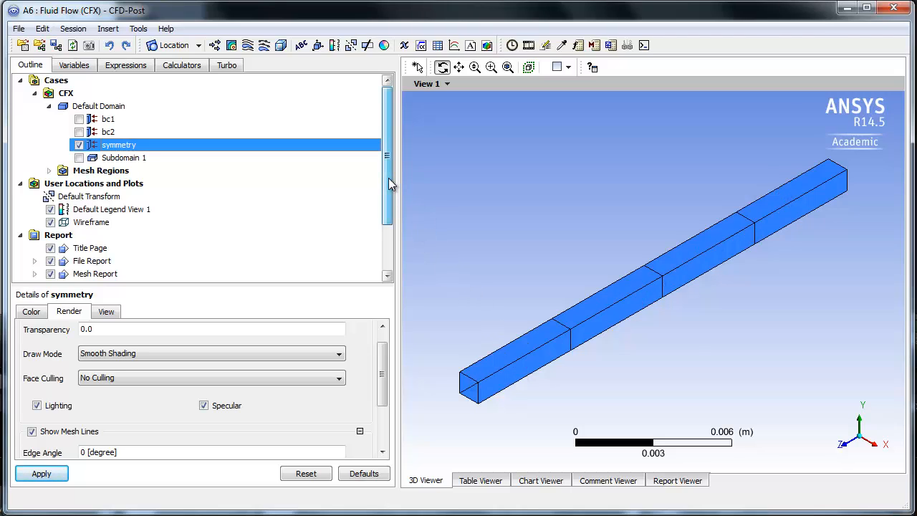
left_click_drag(389, 177, 388, 199)
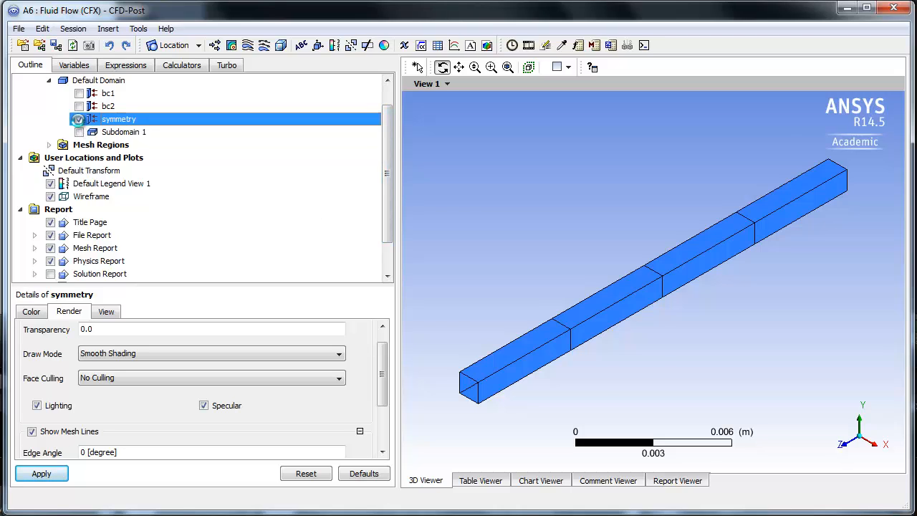
left_click(79, 119)
- Insert a contour named Contour 1 under User Locations and Plots
left_click_drag(387, 173, 389, 199)
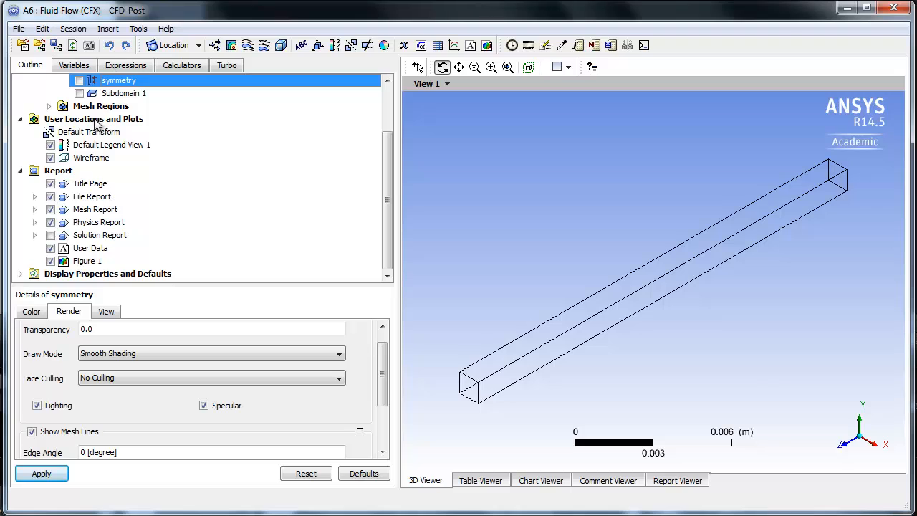
left_click(61, 122)
right_click(73, 121)
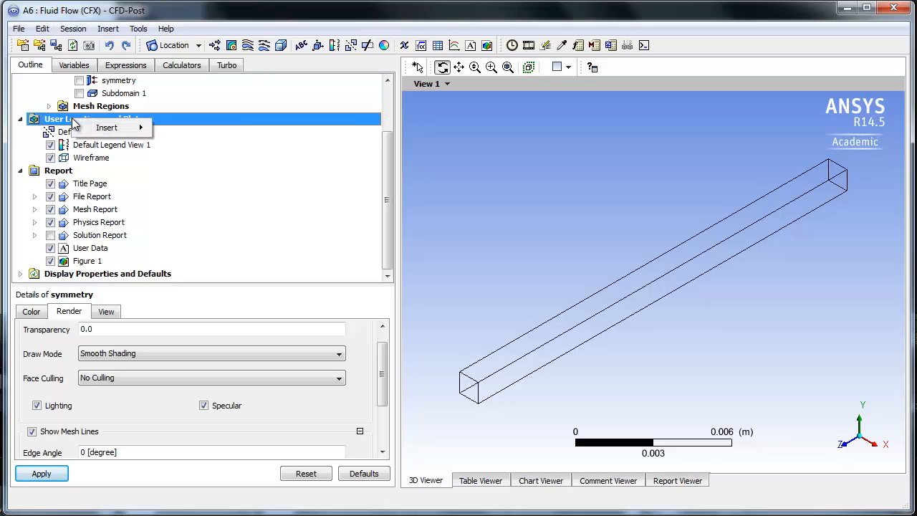
mouse_move(105, 129)
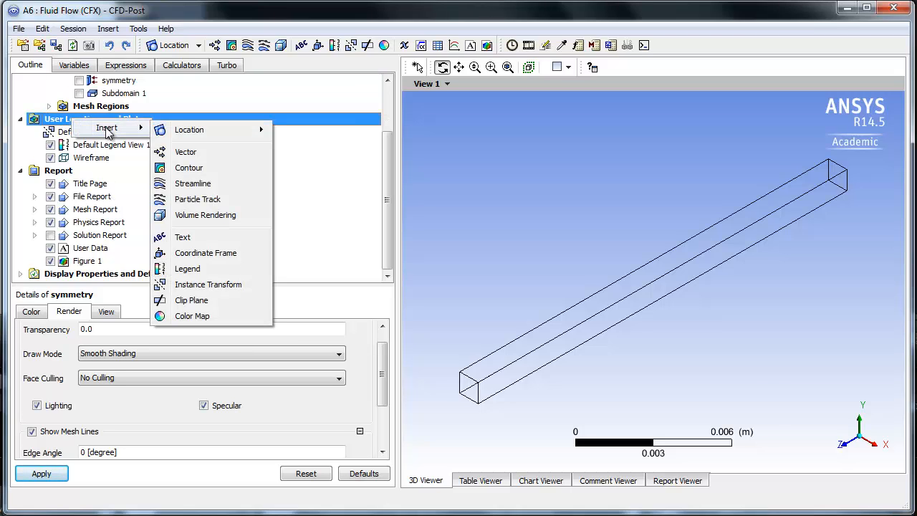
left_click(184, 169)
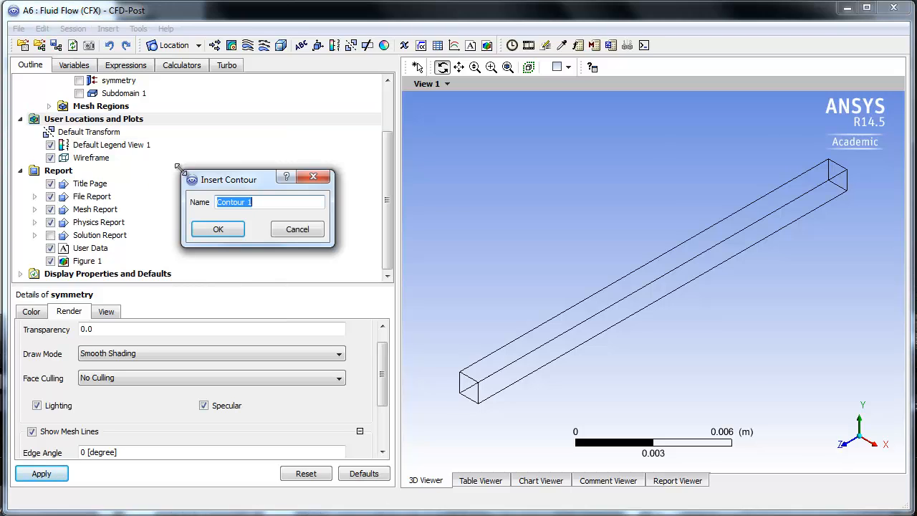
left_click(218, 230)
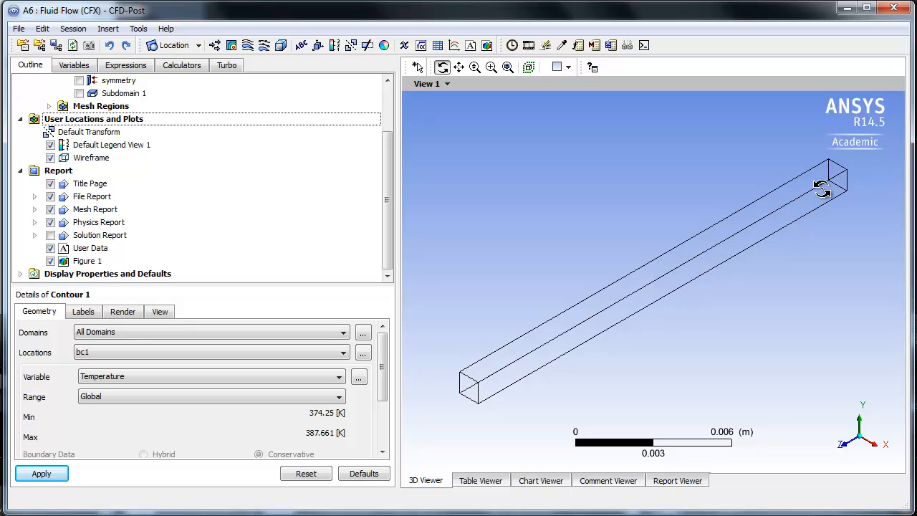
- Set Contour 1's location to symmetry and plot Temperature over the Global range
left_click(149, 354)
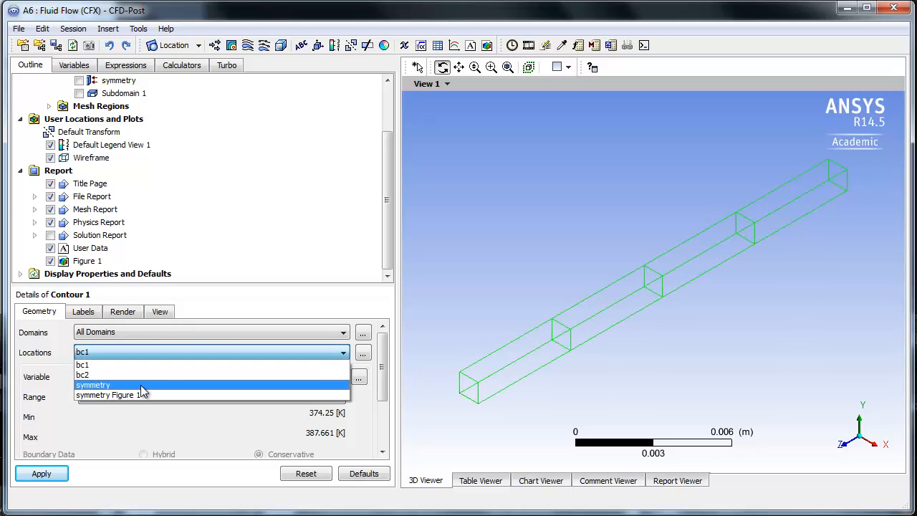
left_click(144, 372)
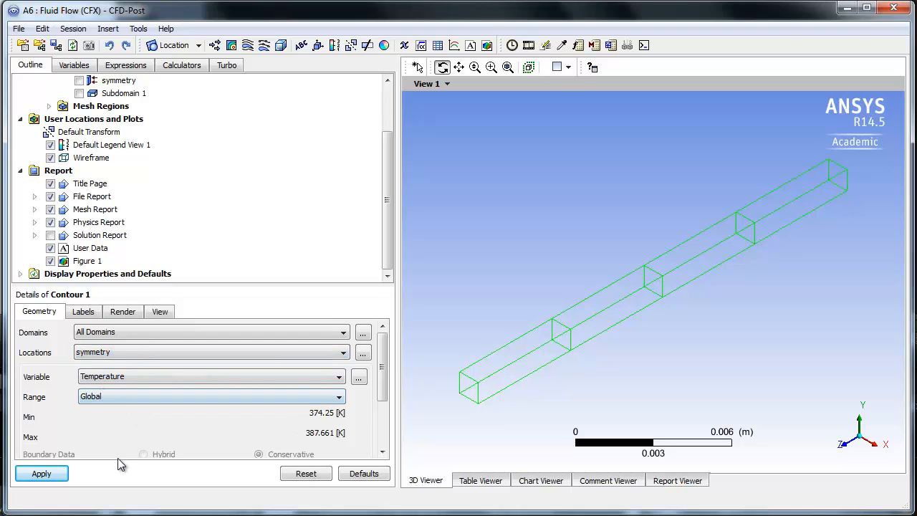
left_click(38, 475)
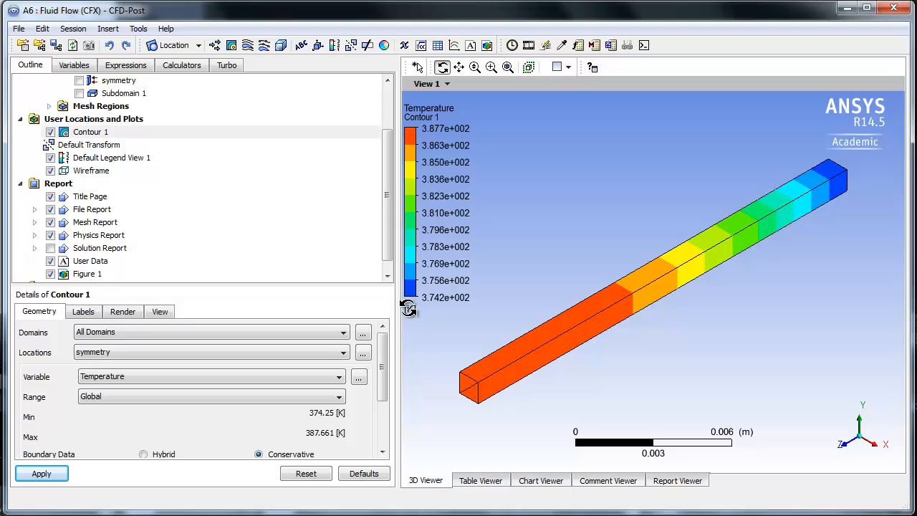
- Change the units of the Temperature solution variable to C and apply the change
left_click(76, 66)
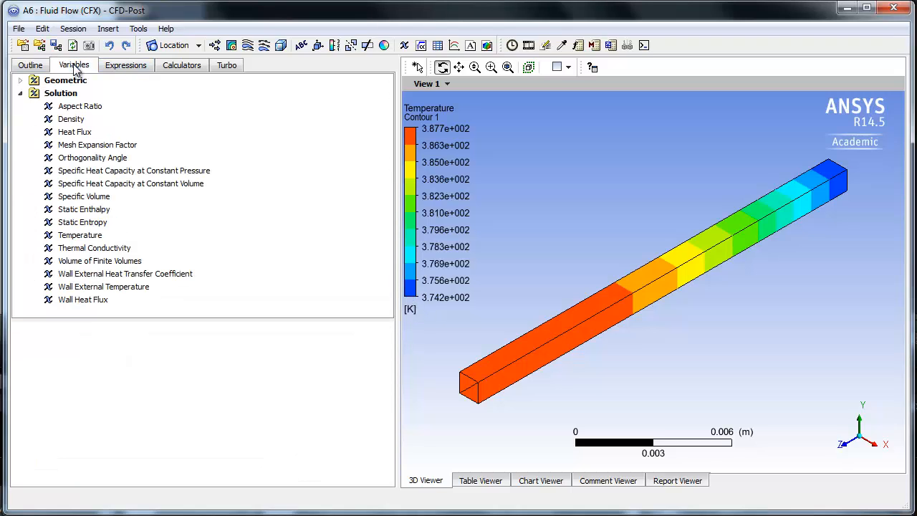
left_click(81, 237)
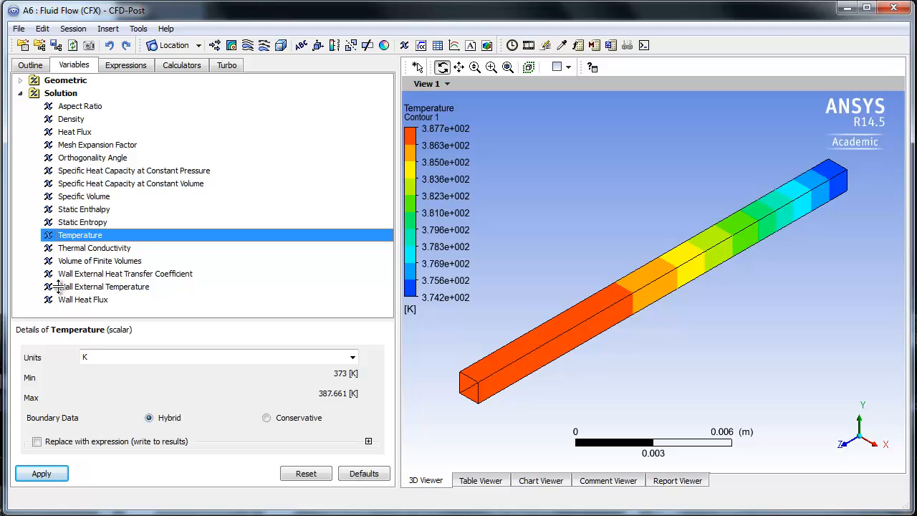
left_click(352, 357)
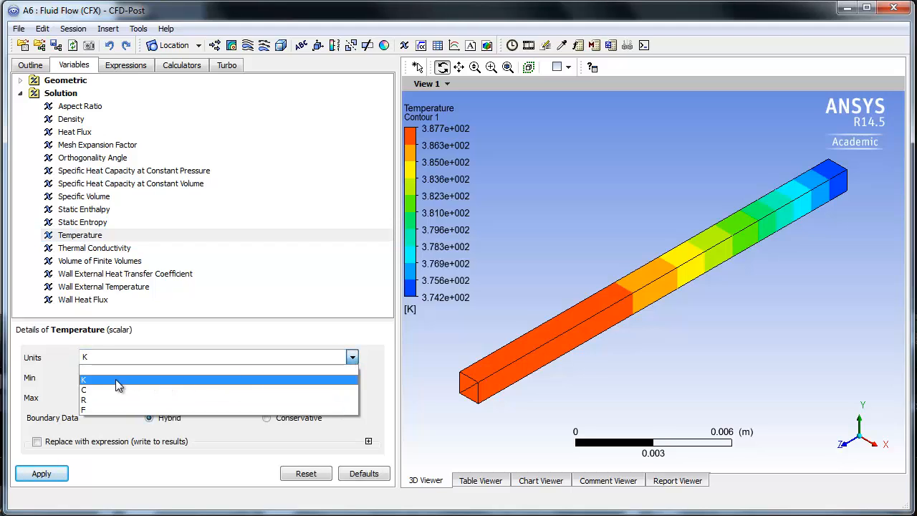
left_click(90, 389)
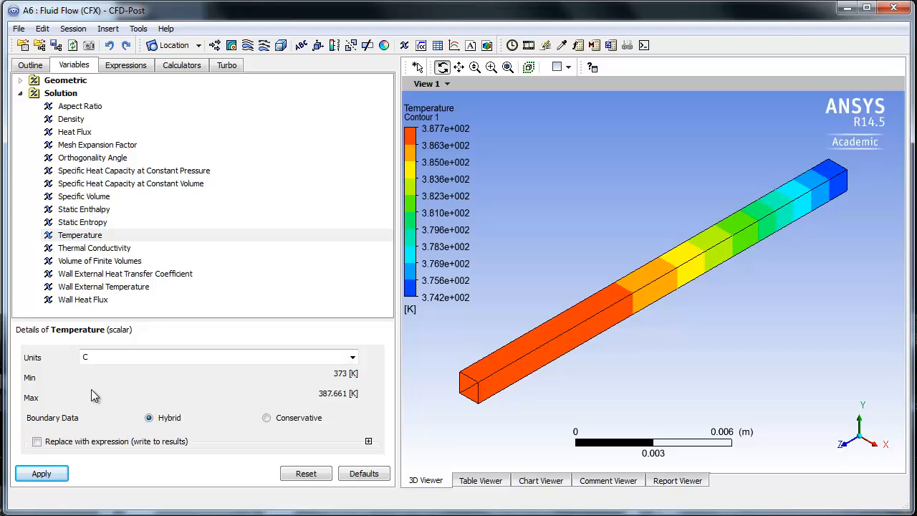
left_click(41, 475)
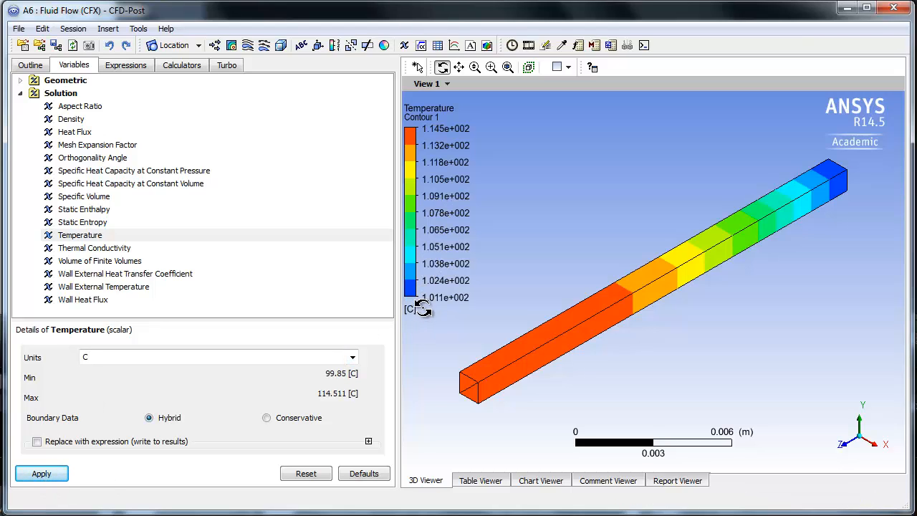
- Format the values of Default Legend View 1 as Fixed with a precision of 2
left_click(40, 66)
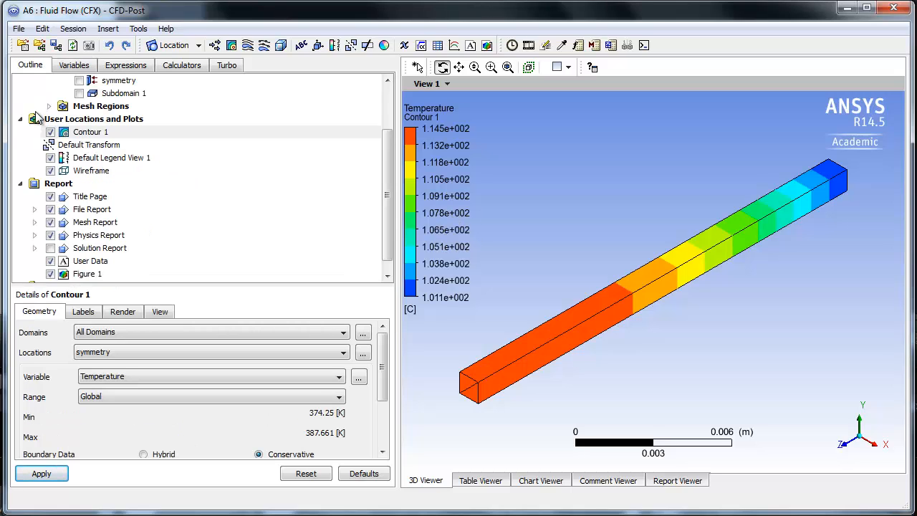
left_click(101, 159)
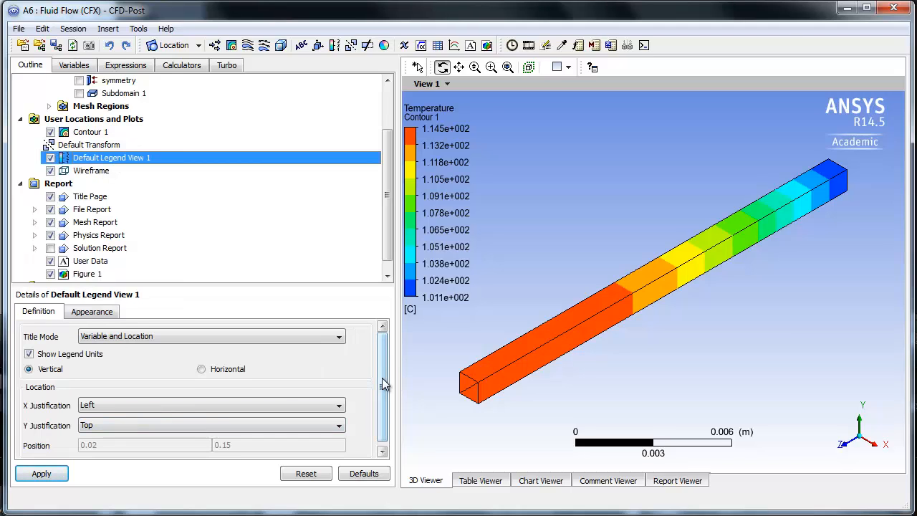
left_click_drag(383, 385, 382, 402)
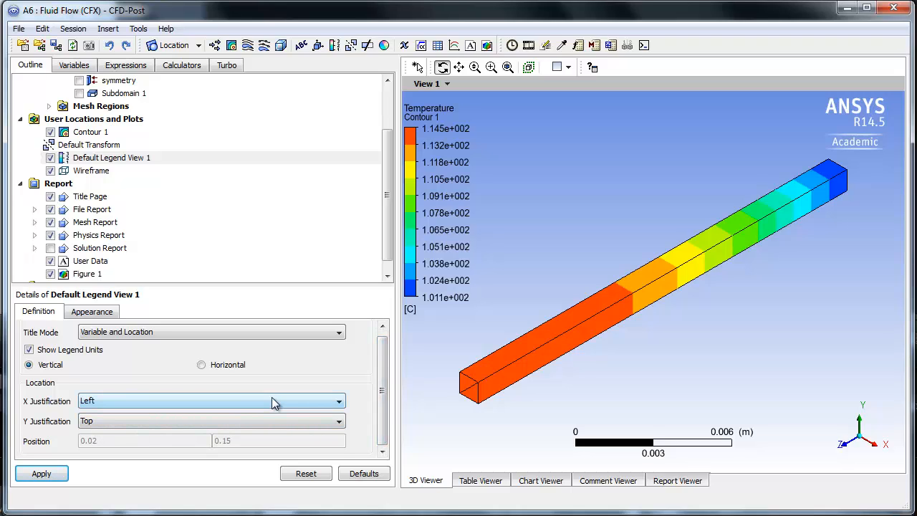
left_click(87, 315)
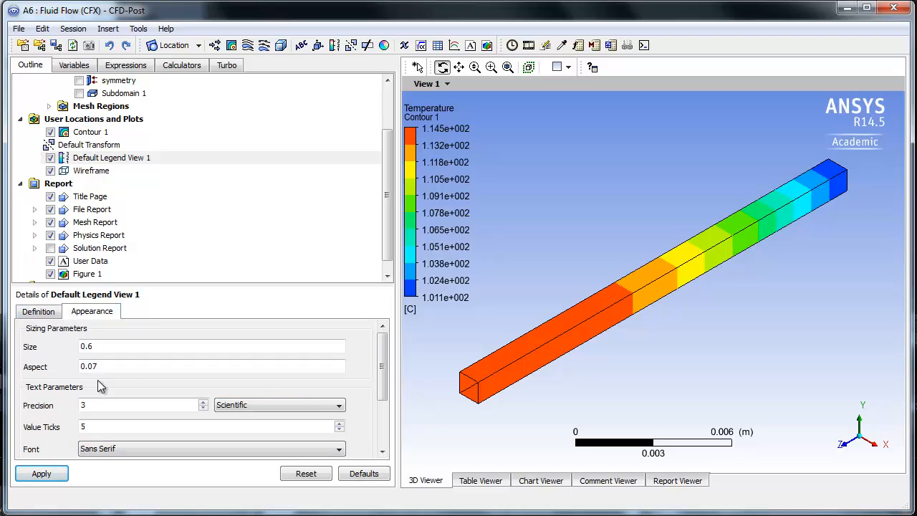
left_click(233, 406)
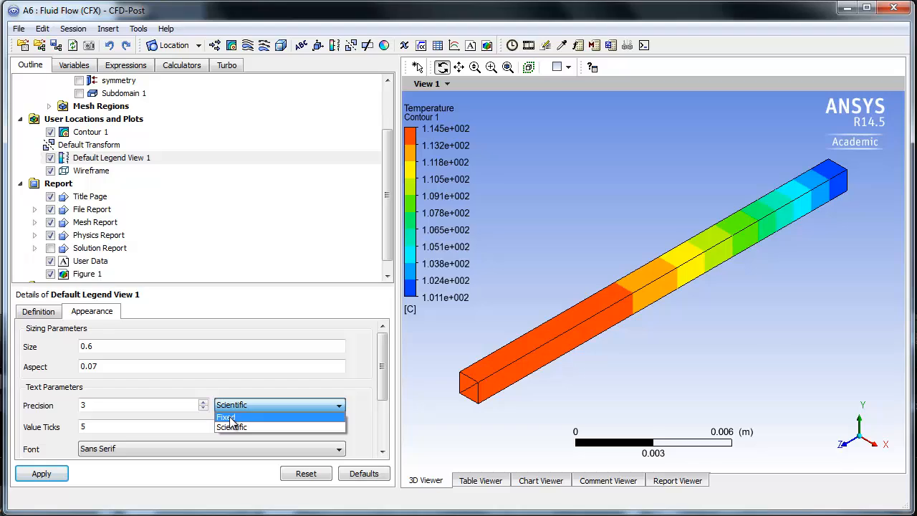
left_click(229, 418)
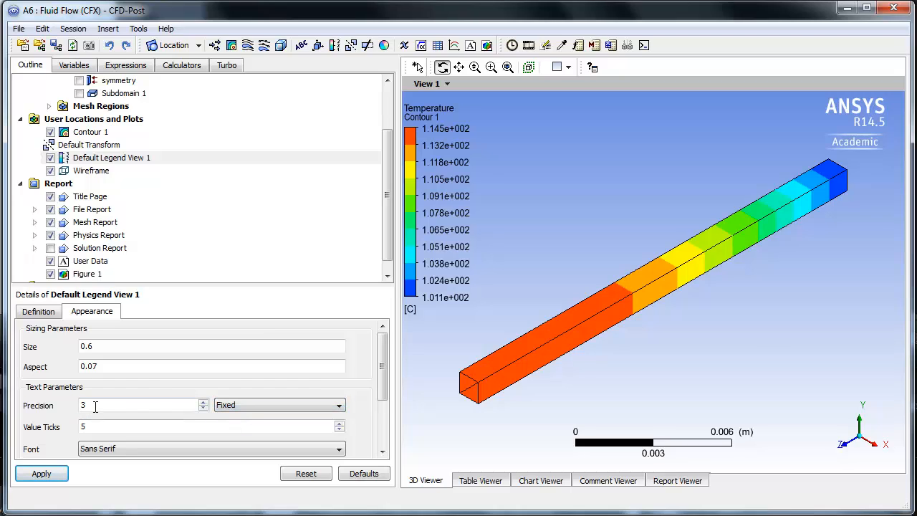
left_click(43, 476)
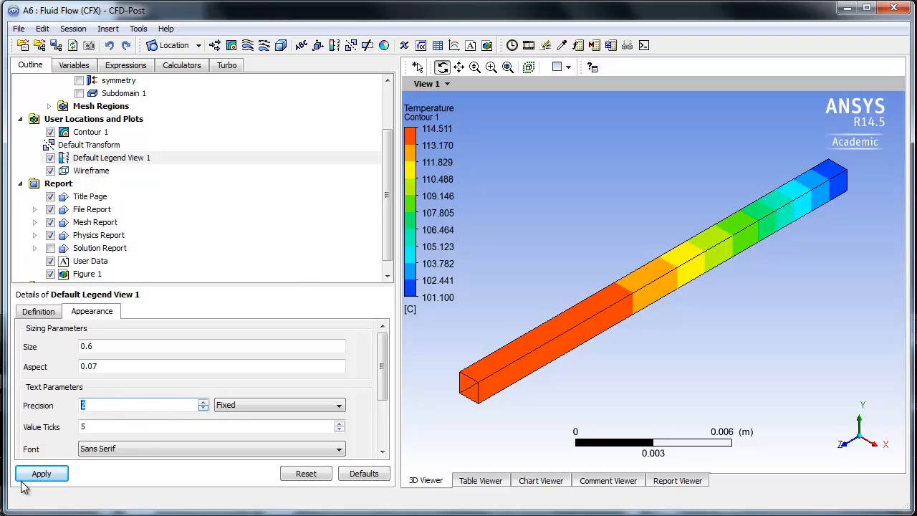
left_click(57, 474)
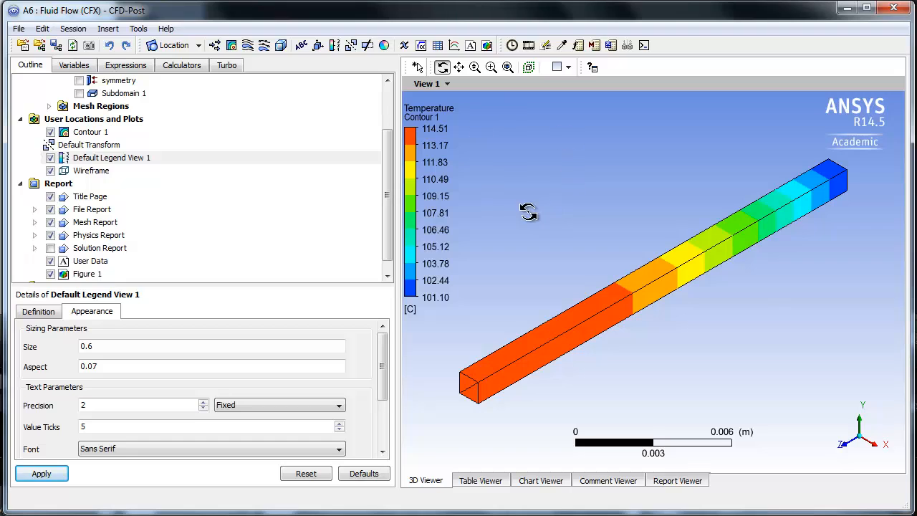
- Copy the temperature contour view to a new report figure named Figure 2, with copies of its objects
right_click(547, 177)
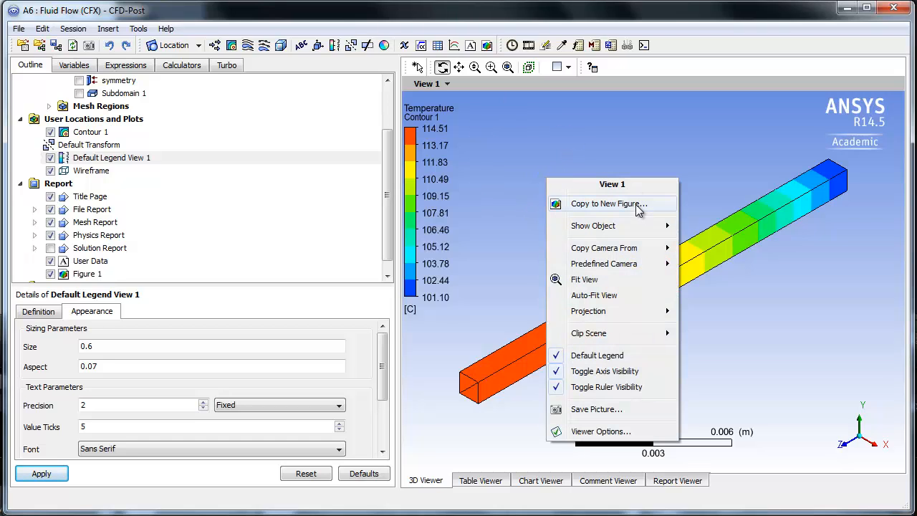
left_click(636, 204)
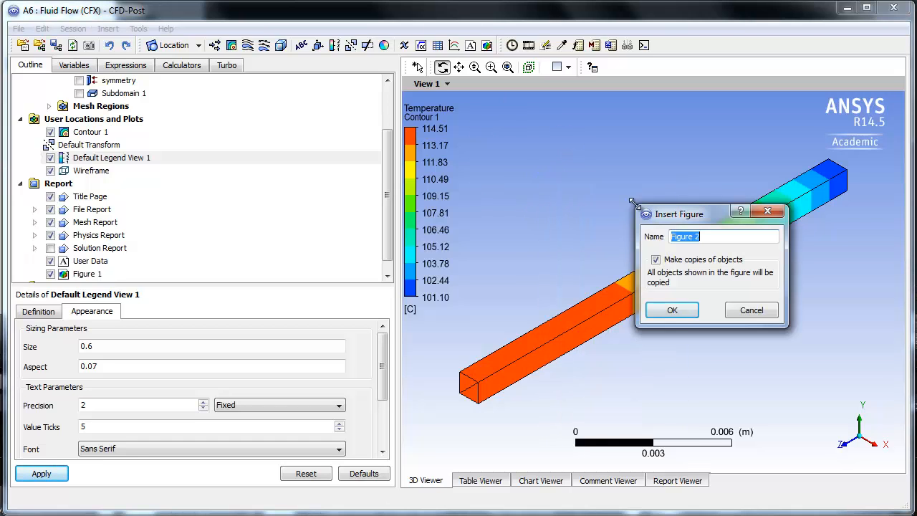
left_click(677, 310)
left_click_drag(389, 215, 387, 242)
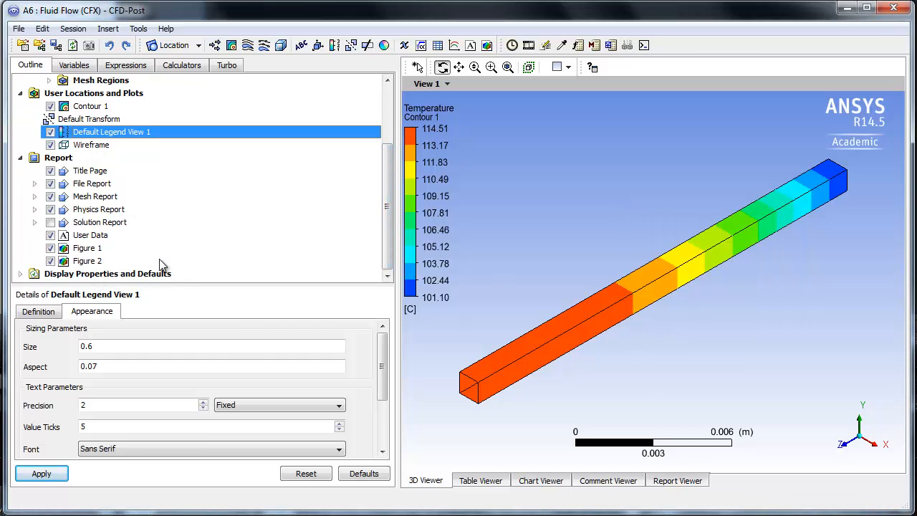
- Insert a line location named Centerline under User Locations and Plots
left_click_drag(391, 209, 391, 190)
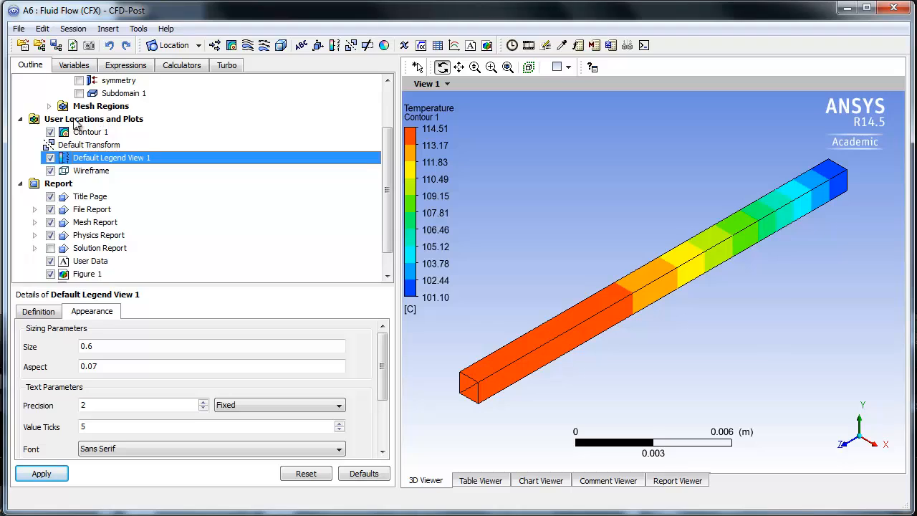
left_click(44, 121)
right_click(97, 121)
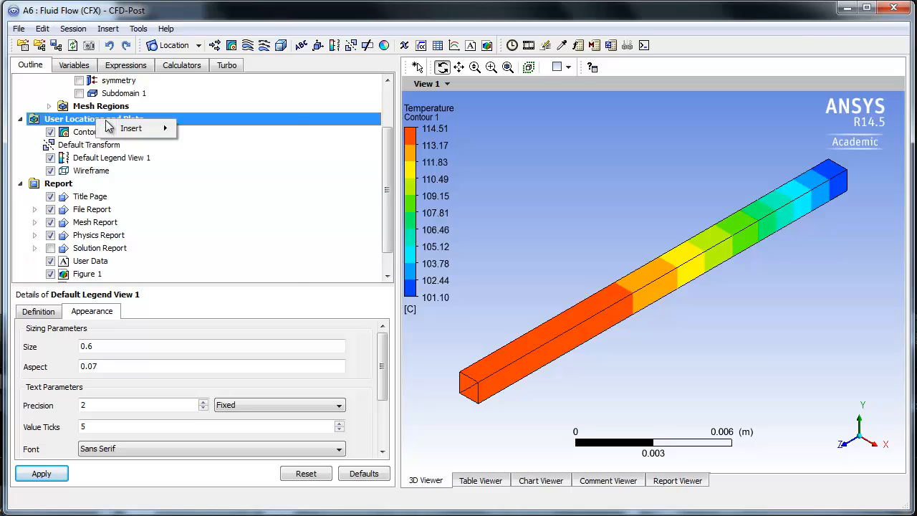
mouse_move(136, 131)
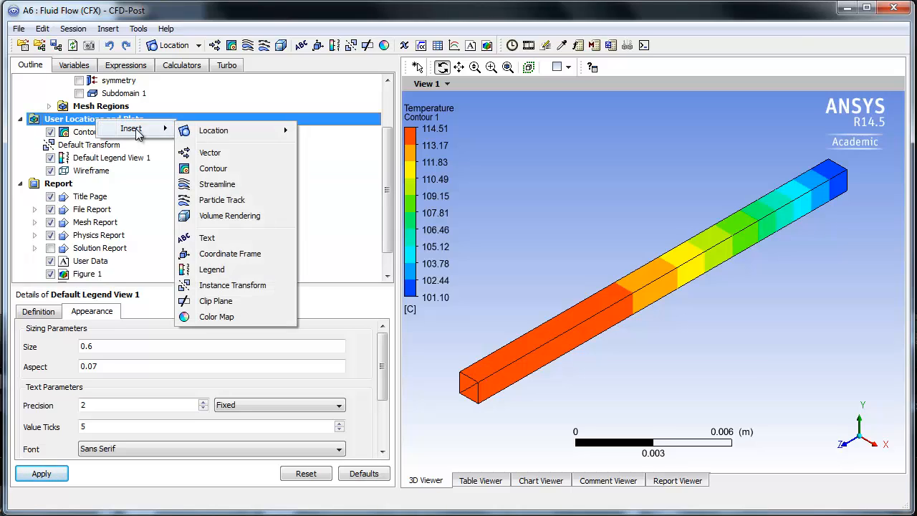
mouse_move(217, 134)
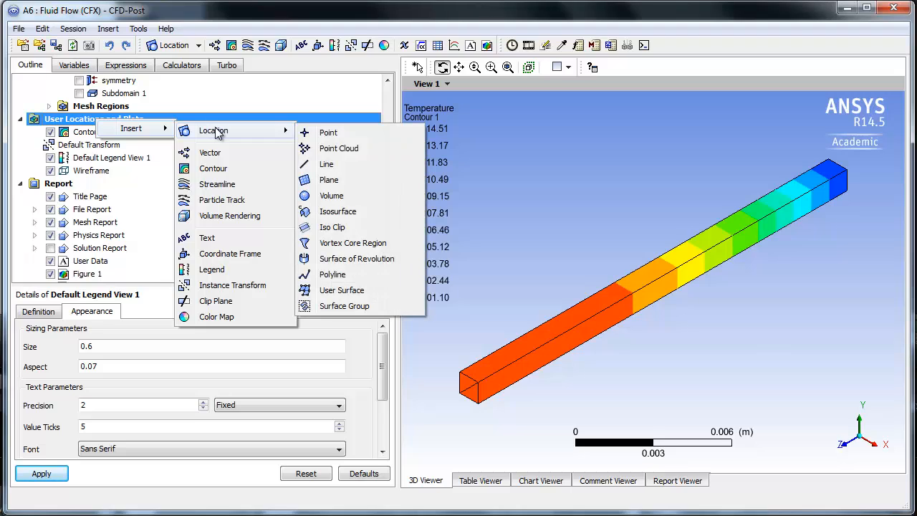
left_click(327, 166)
left_click(361, 224)
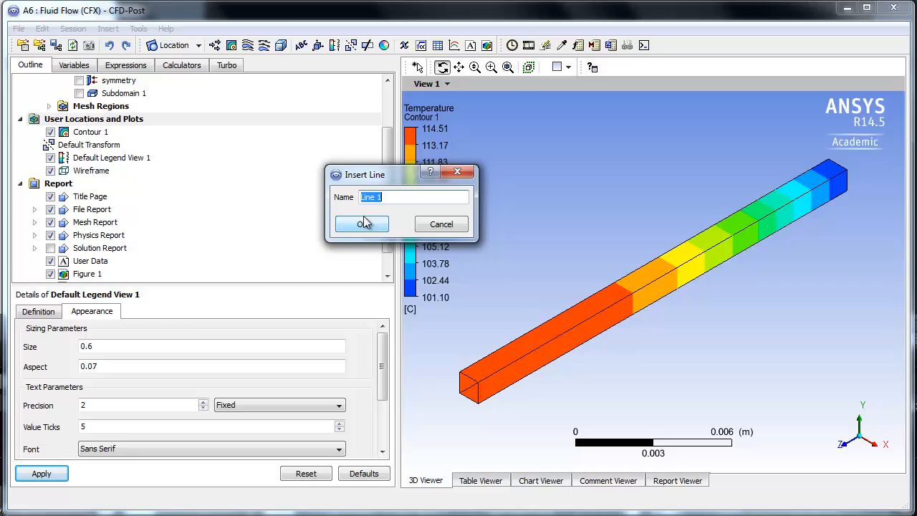
type("C")
key("Menu")
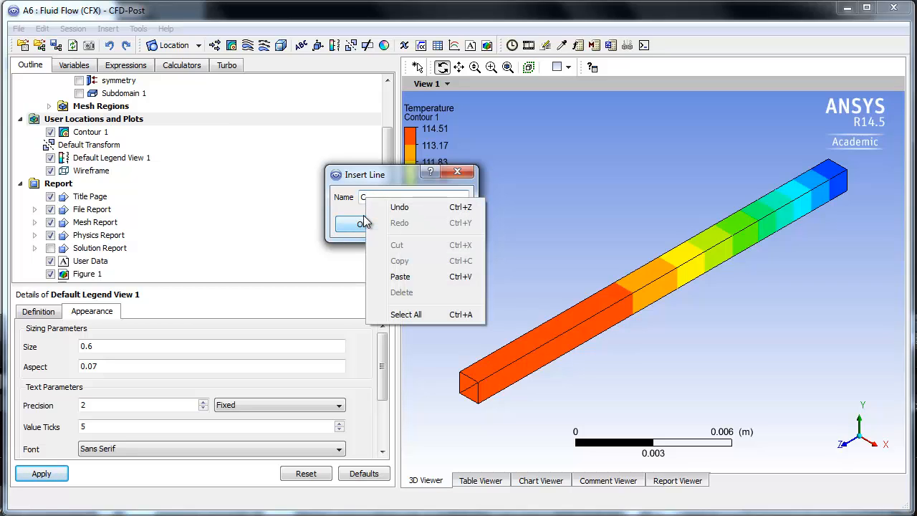
left_click(383, 196)
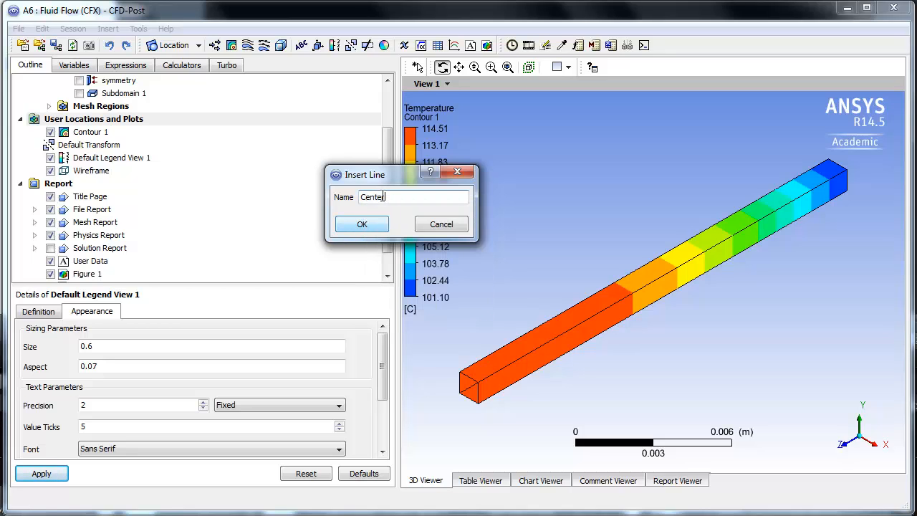
left_click(378, 230)
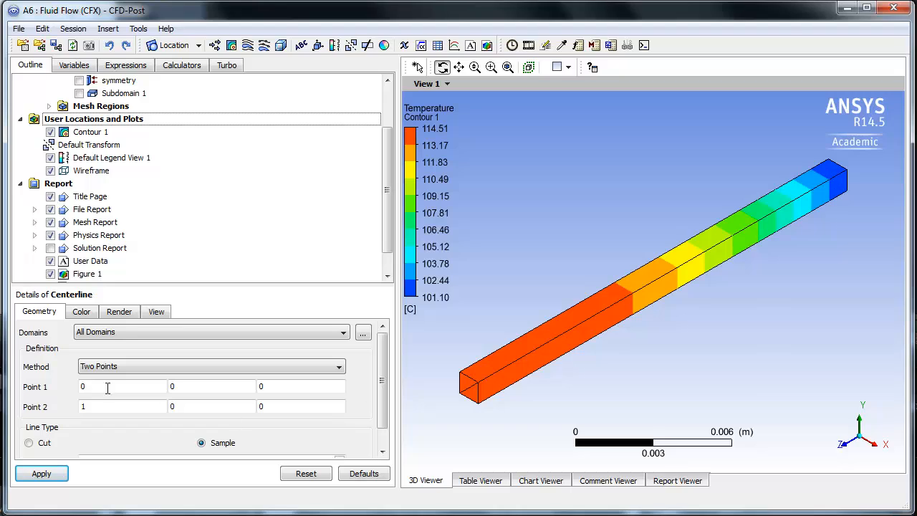
- Set Point 1 of the Centerline to 0.0005, 0.0005, 0 using the Two Points method
left_click(85, 387)
left_click_drag(83, 400, 216, 398)
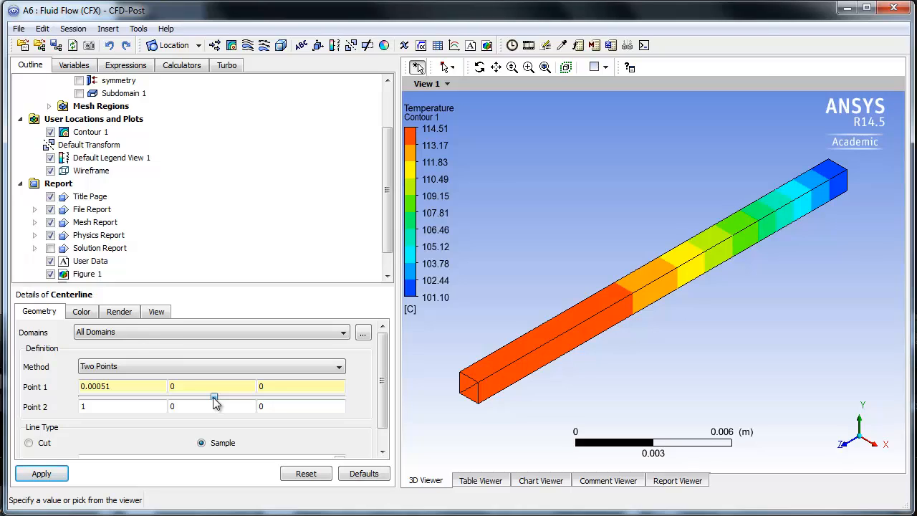
left_click(131, 388)
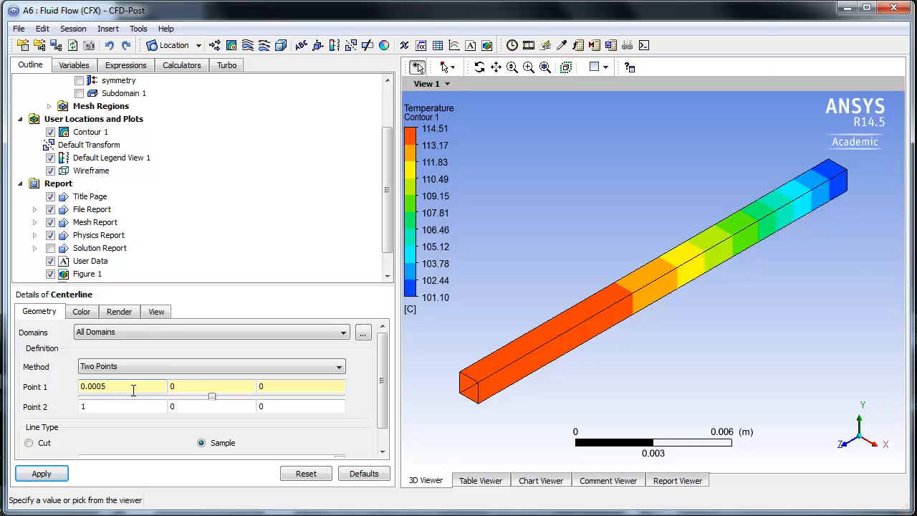
left_click(179, 387)
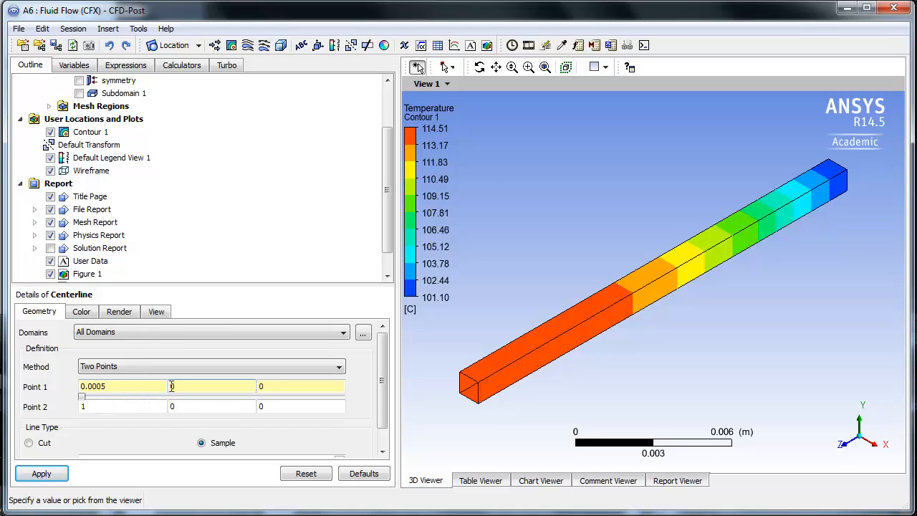
left_click_drag(83, 397, 213, 403)
left_click(283, 386)
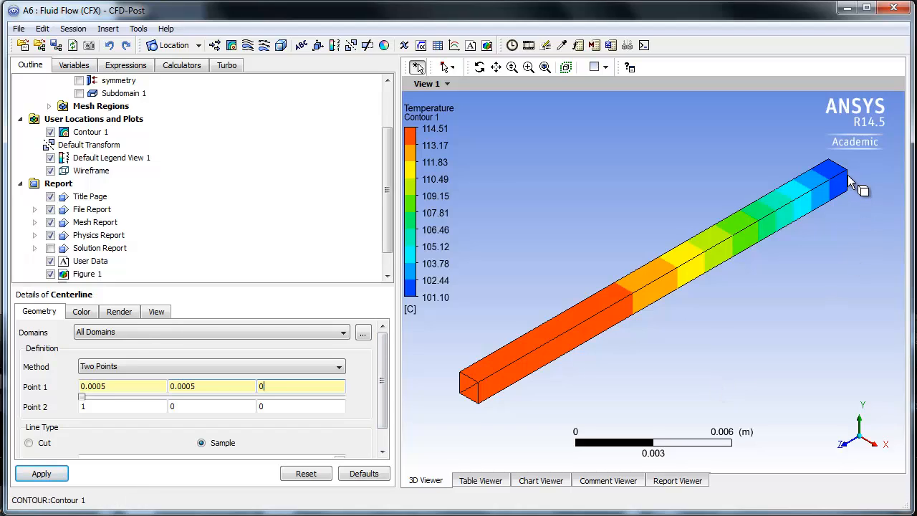
- Set Point 2 of the Centerline to 0.0005, 0.0005, 0.02
left_click(103, 409)
key("BackSpace")
type("0")
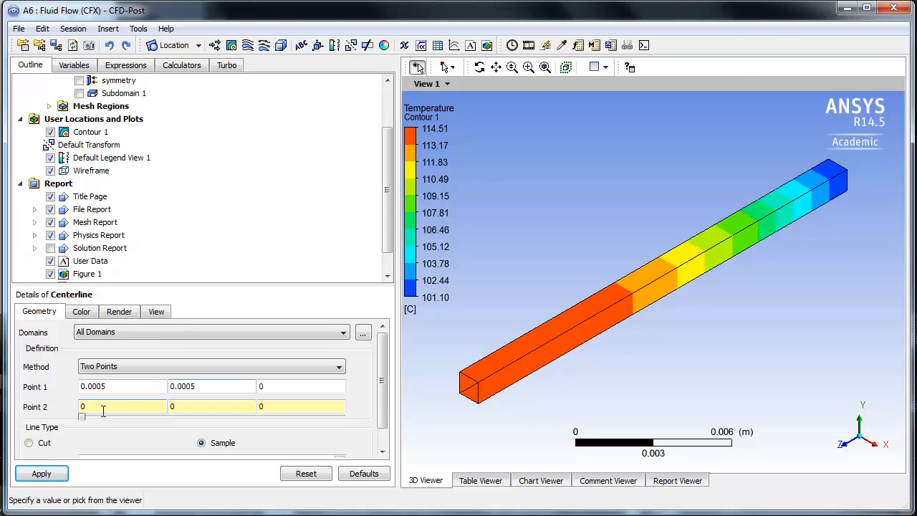
type(".0005")
left_click(183, 409)
type(".0005")
left_click(275, 406)
left_click_drag(82, 417, 369, 419)
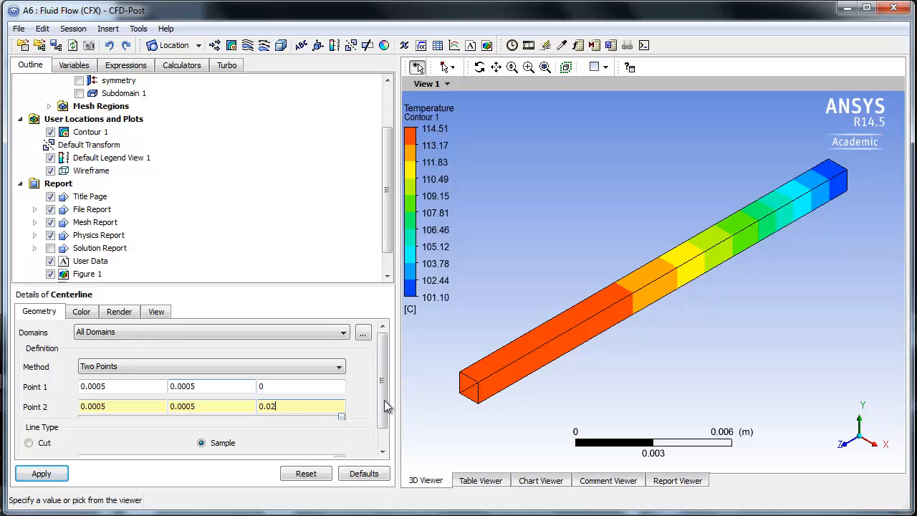
- Set the Centerline's number of samples to 100 and apply the line definition
scroll(384, 400, "down", 2)
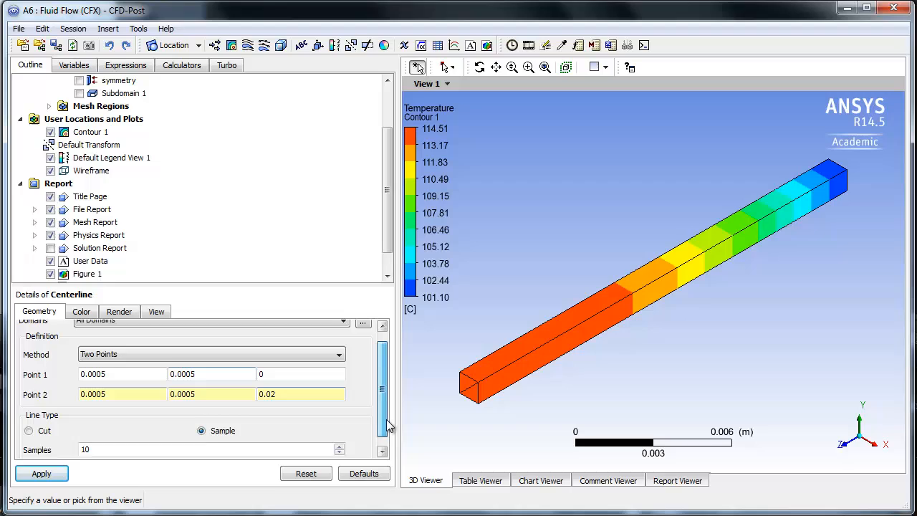
left_click(97, 443)
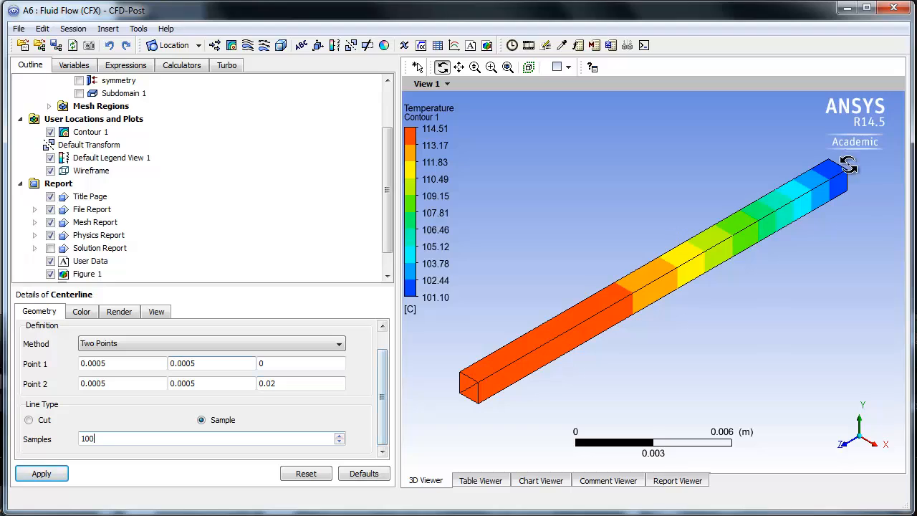
left_click(40, 475)
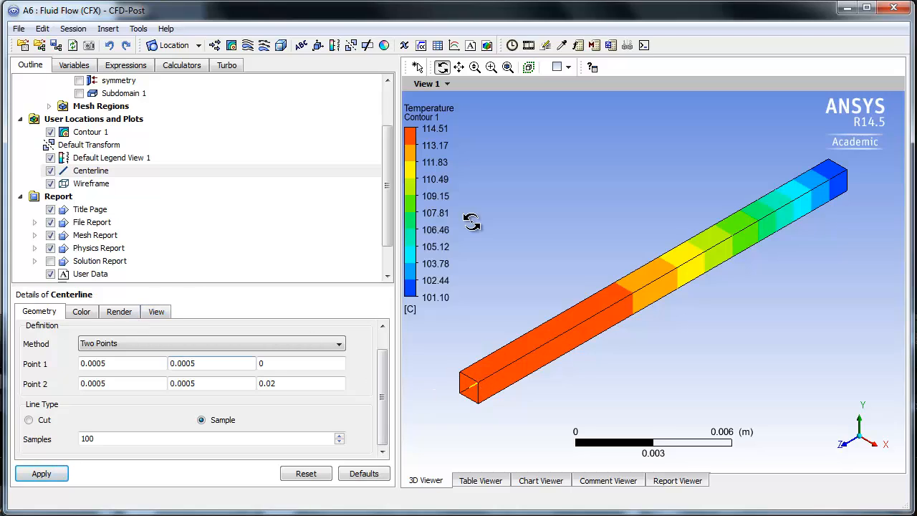
- Hide Contour 1 so that only the Centerline and the duct's wireframe are displayed
left_click(50, 132)
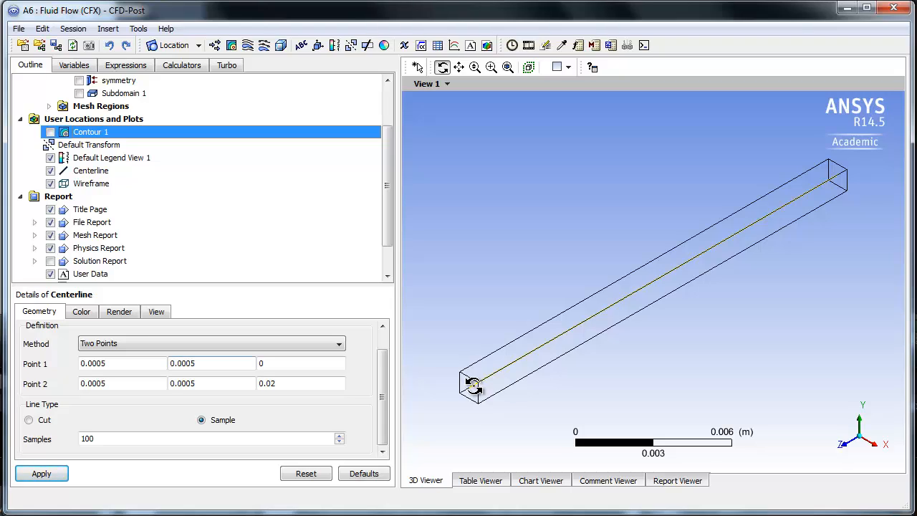
left_click_drag(387, 147, 392, 188)
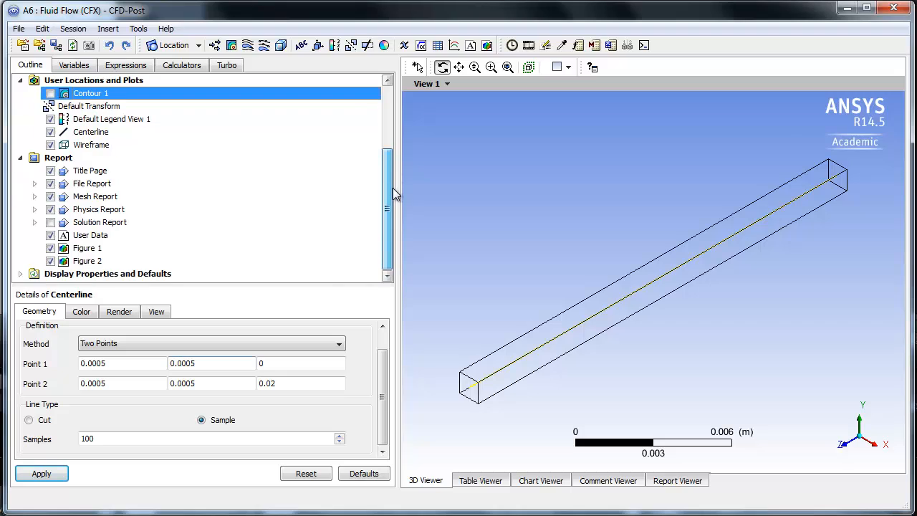
- Insert a new chart named Chart 1 into the report
left_click(49, 159)
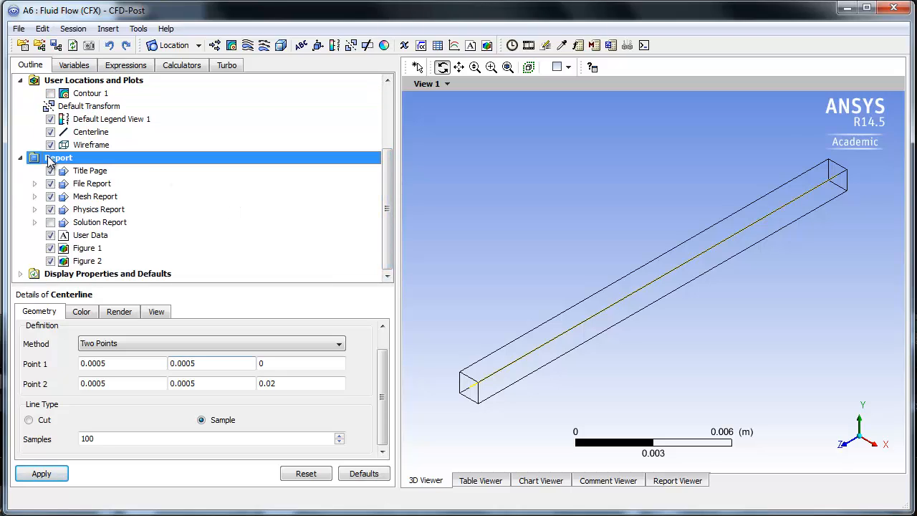
right_click(56, 159)
mouse_move(106, 168)
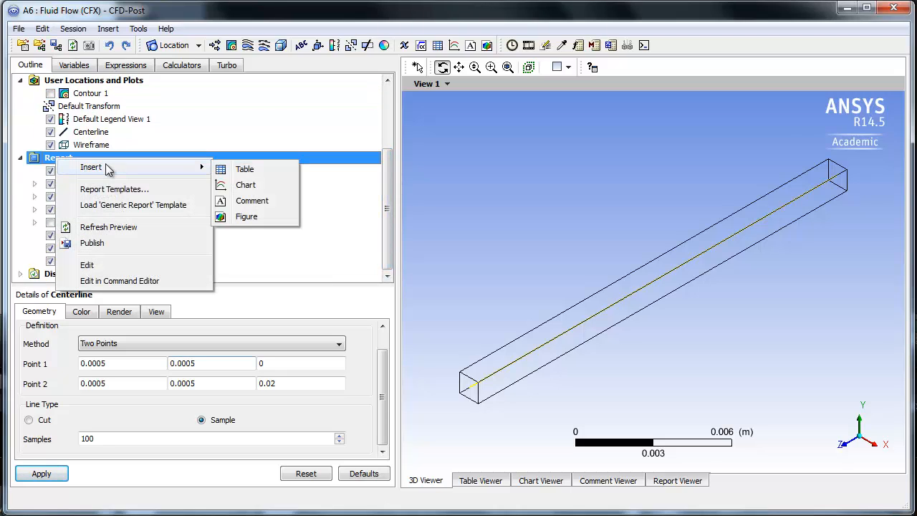
left_click(242, 185)
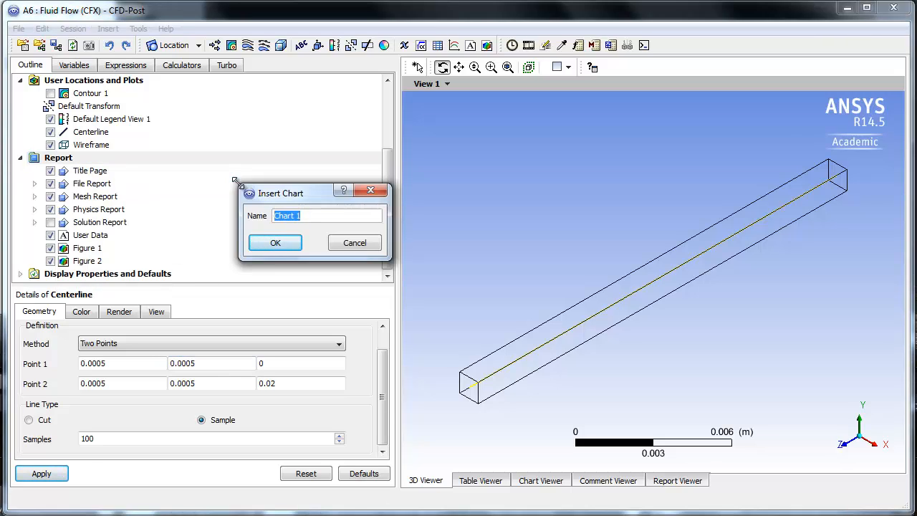
left_click(279, 244)
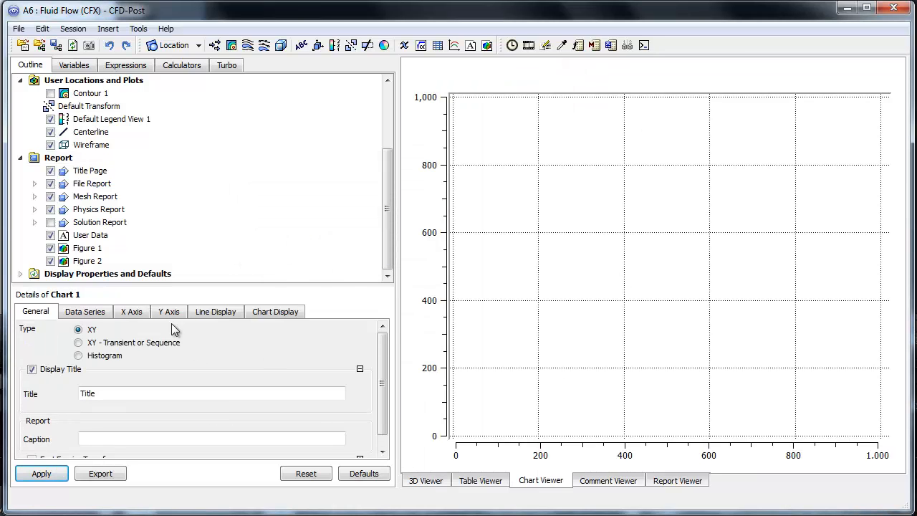
- Set the title of Chart 1 to "Temperature Distribution in a Plane Wall"
double_click(114, 394)
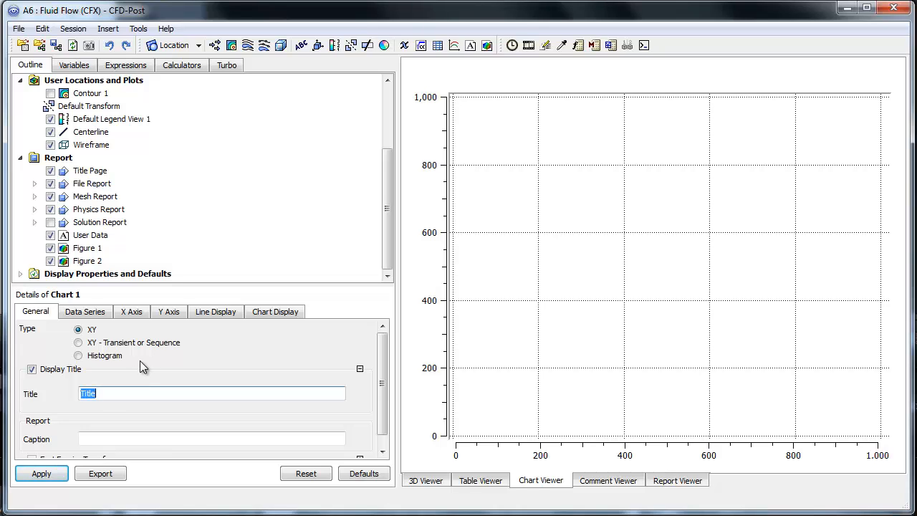
type("Temperature Distribution in a")
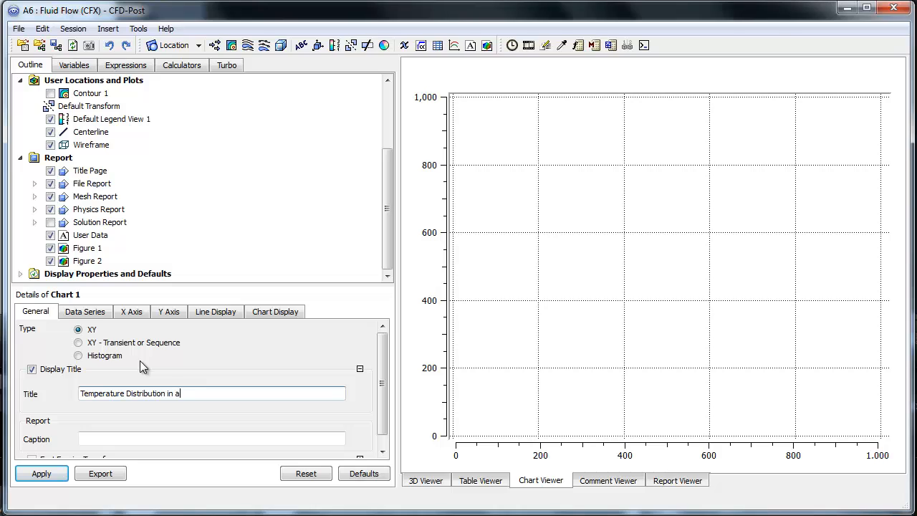
type(" Plan e Wall")
scroll(382, 354, "down", 1)
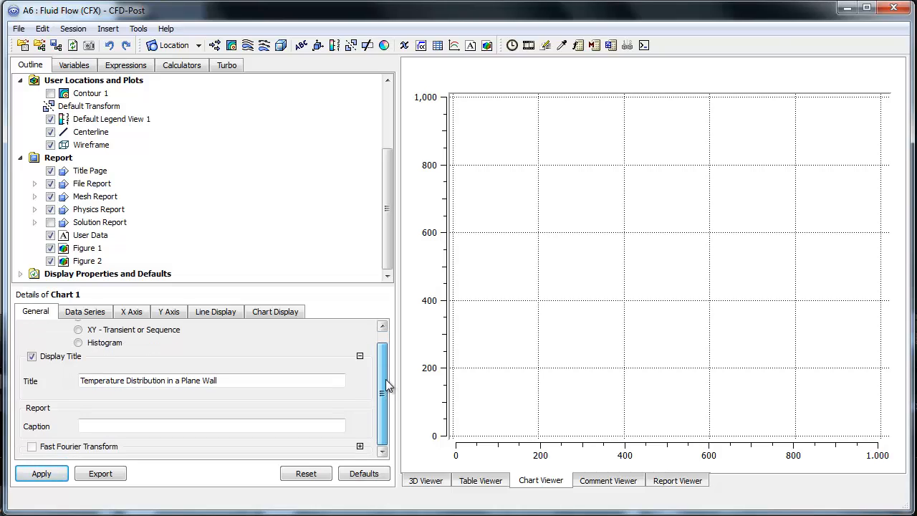
scroll(382, 355, "up", 1)
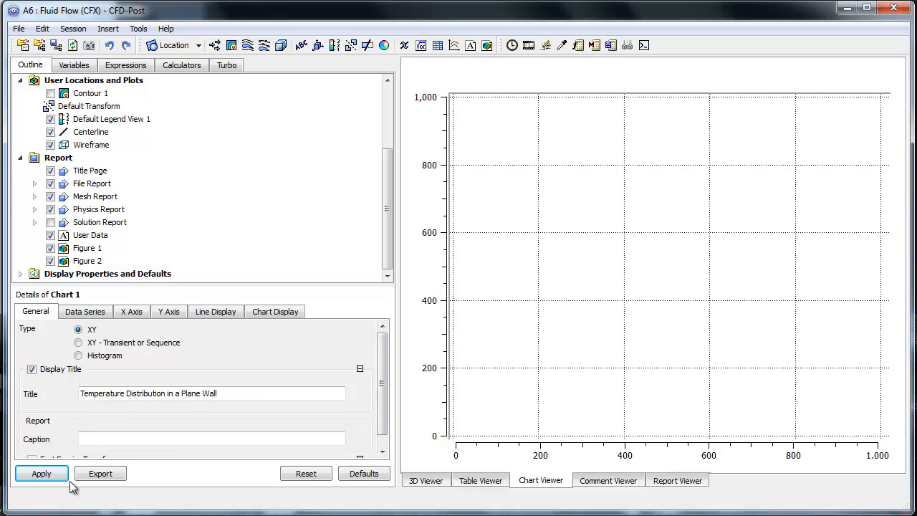
- Use the Centerline location as the data source for the chart's Series 1 and apply it
left_click(86, 313)
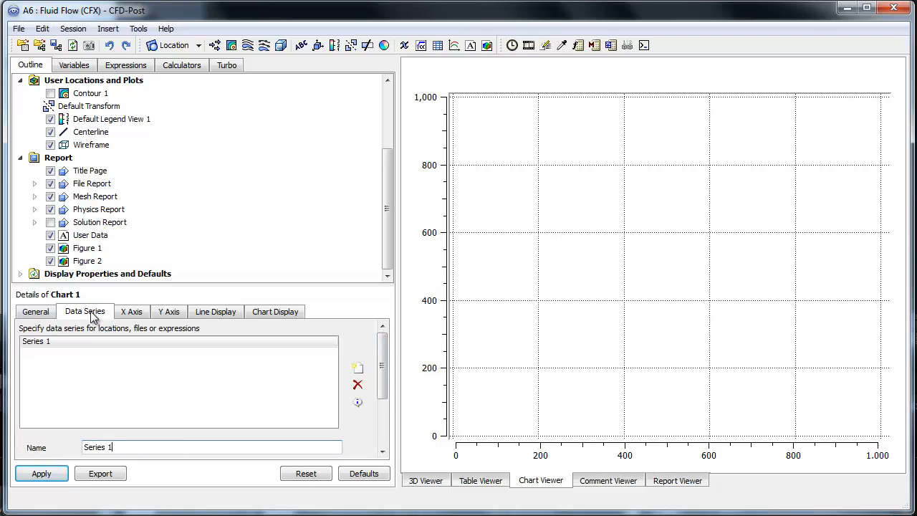
left_click_drag(383, 362, 391, 405)
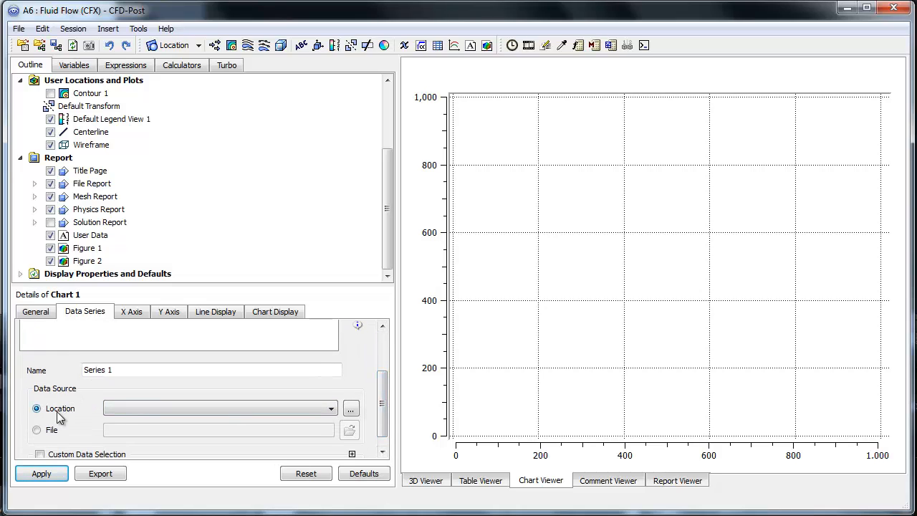
left_click(119, 410)
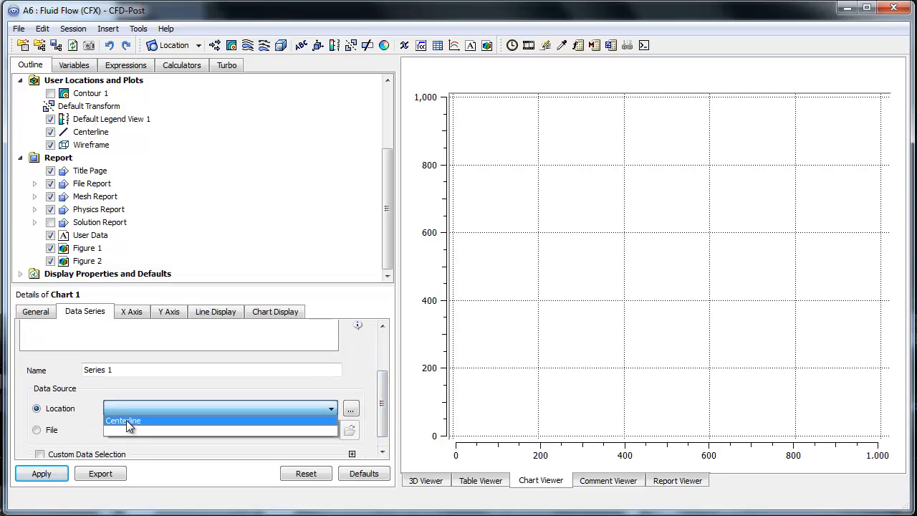
left_click(126, 426)
left_click(60, 473)
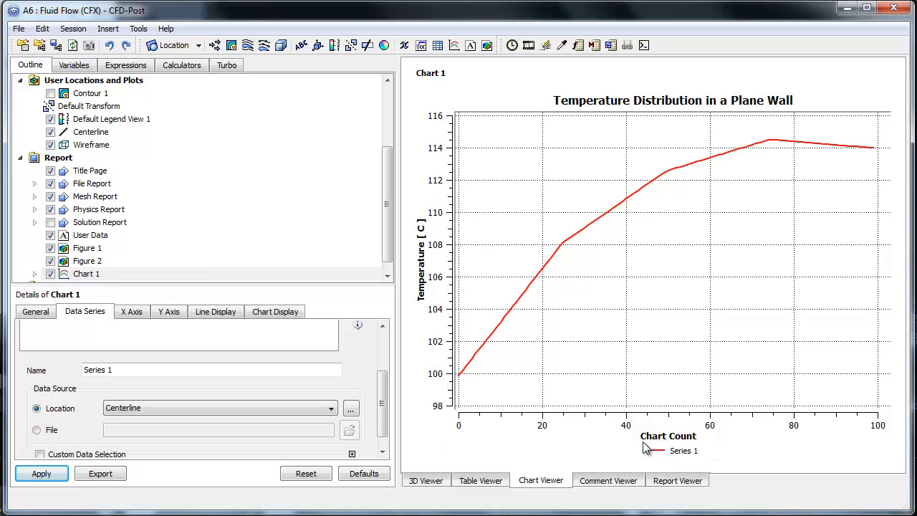
- Set the chart's X axis variable to Z and apply the change
left_click(131, 314)
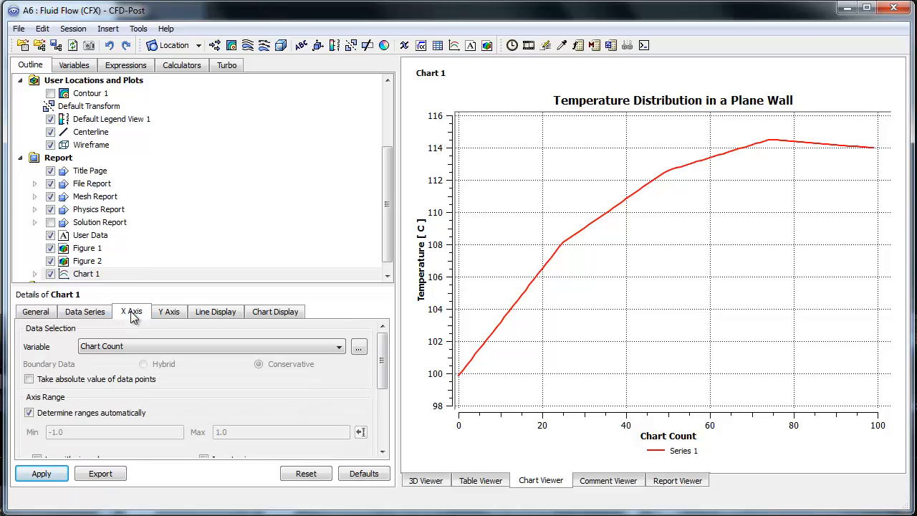
left_click(116, 349)
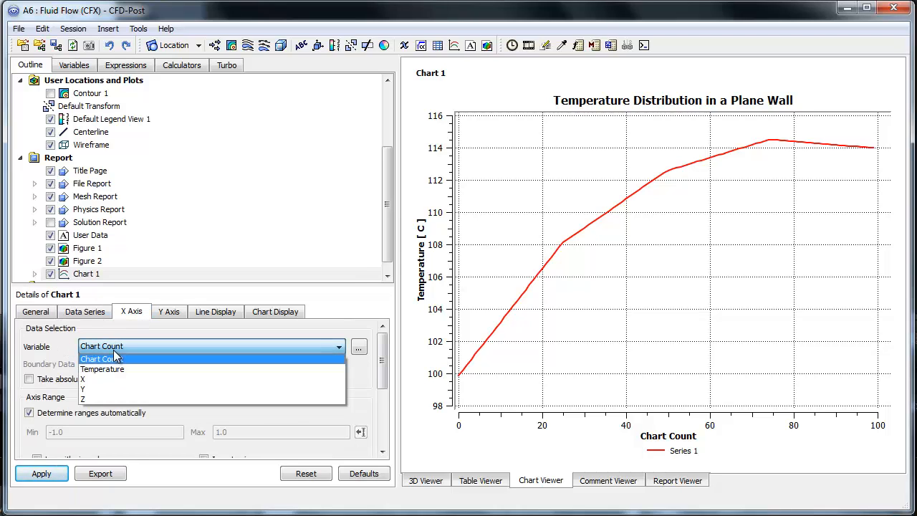
left_click(105, 401)
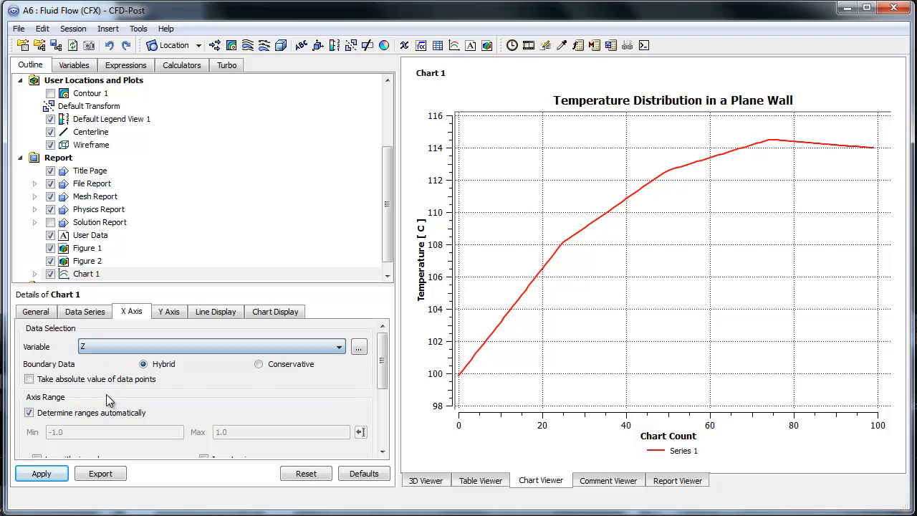
left_click(43, 474)
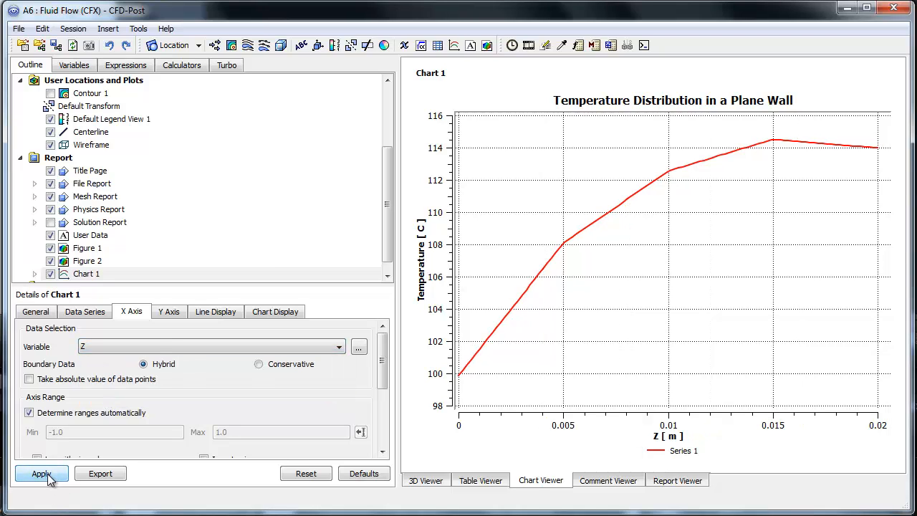
- Check the chart's Y axis variable, line display, chart display and general settings
left_click(173, 313)
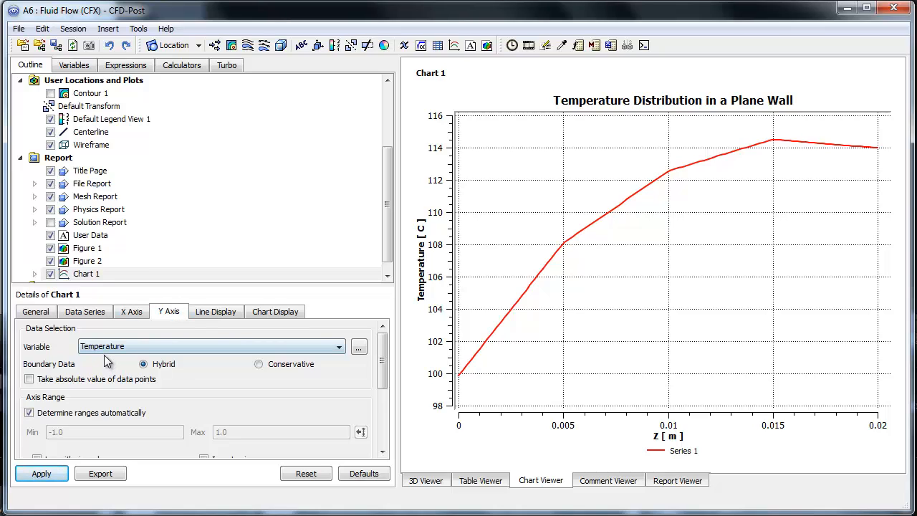
left_click(213, 314)
left_click(276, 313)
left_click(206, 315)
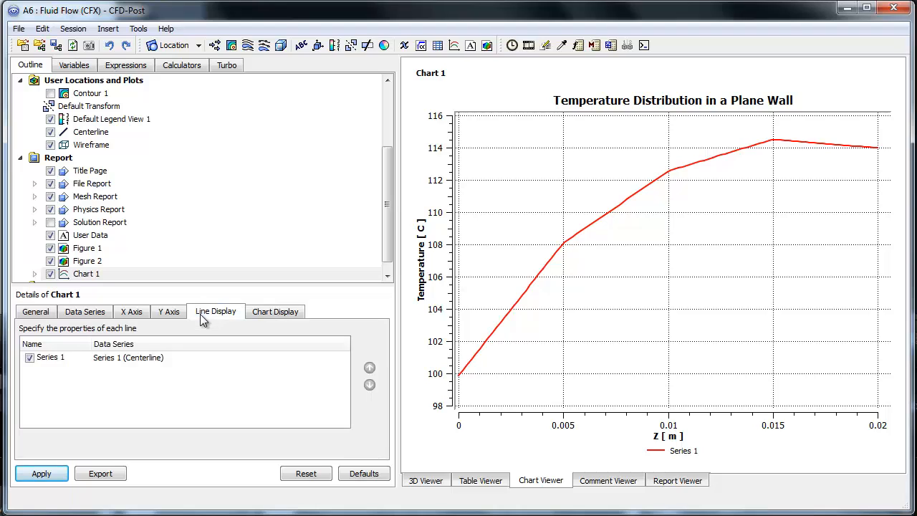
left_click(40, 315)
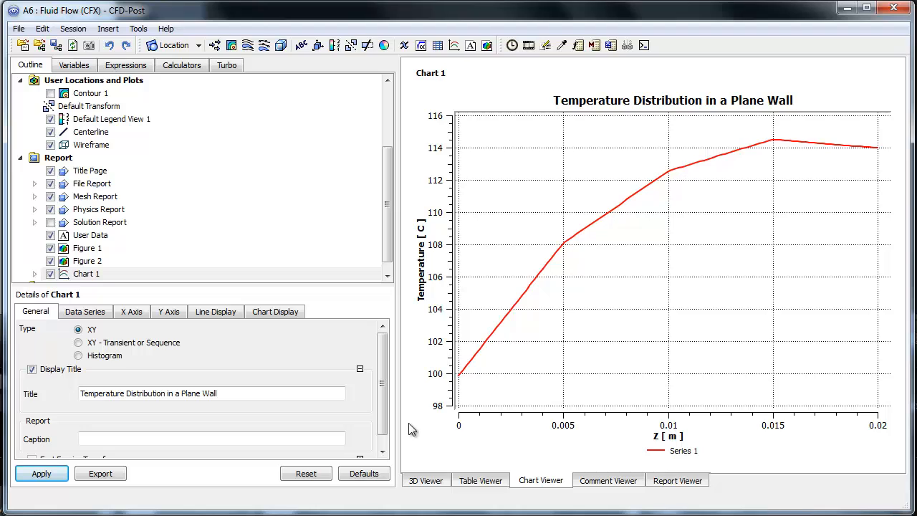
- Review the generated report from its contents through the physics tables and figures to the temperature chart
left_click(364, 277)
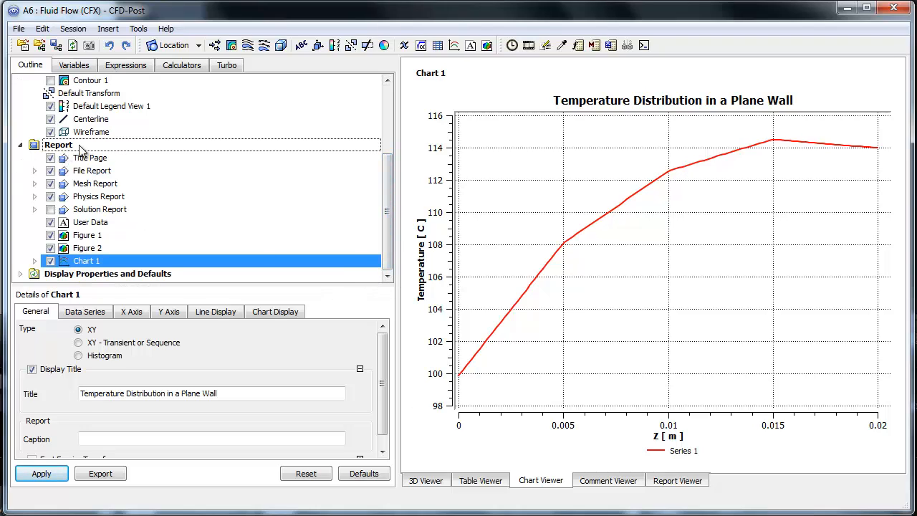
left_click(678, 482)
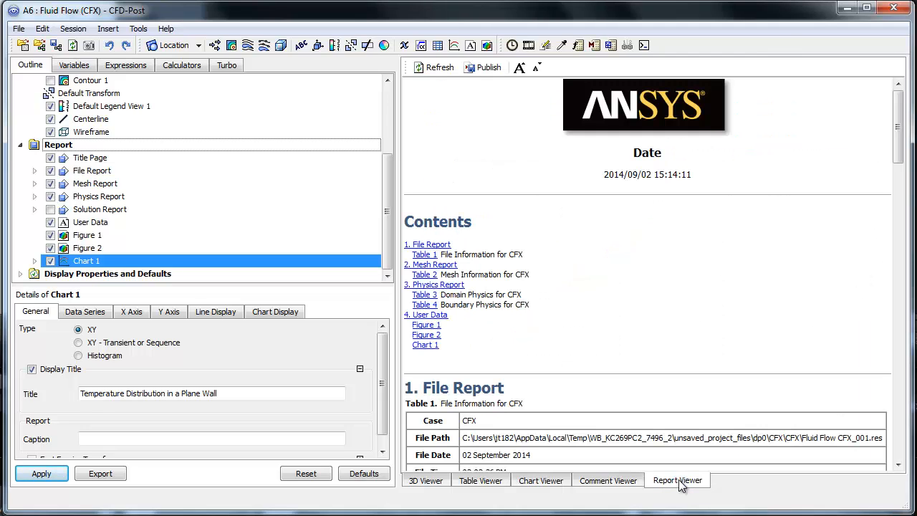
scroll(531, 279, "down", 10)
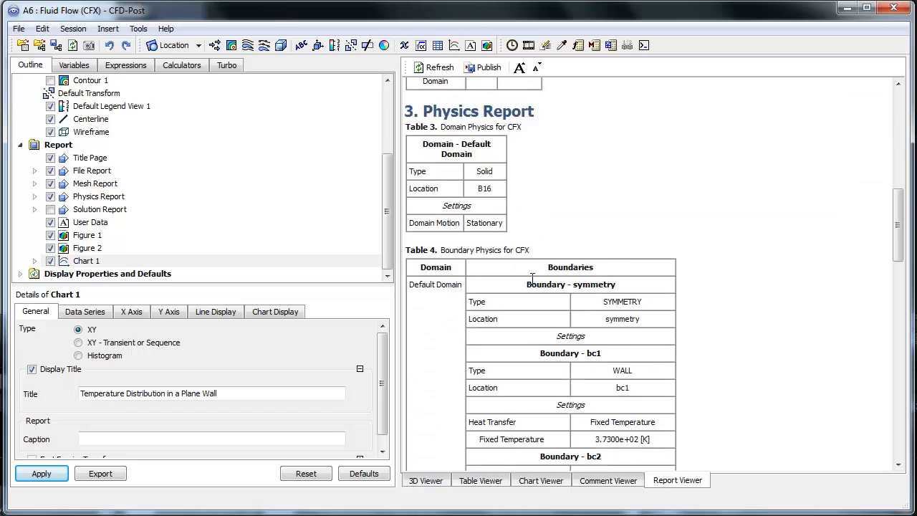
scroll(532, 279, "down", 10)
scroll(566, 282, "down", 10)
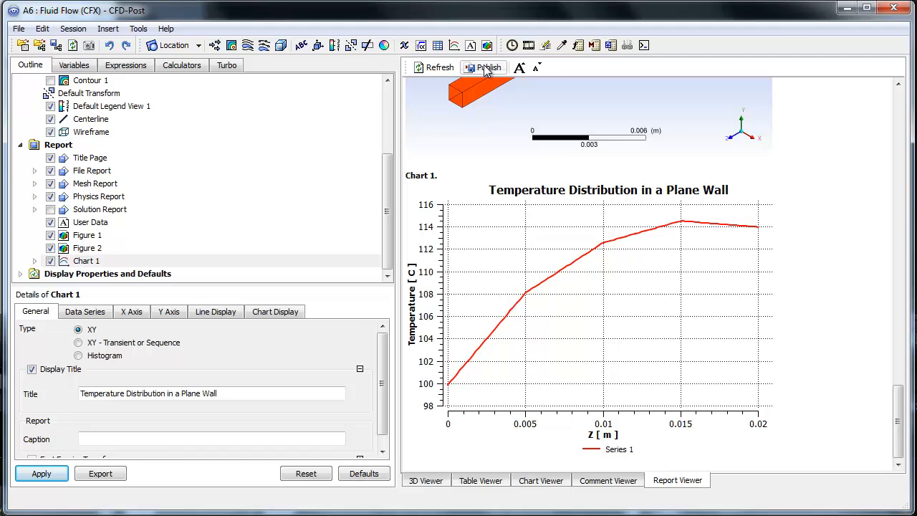
scroll(521, 196, "up", 3)
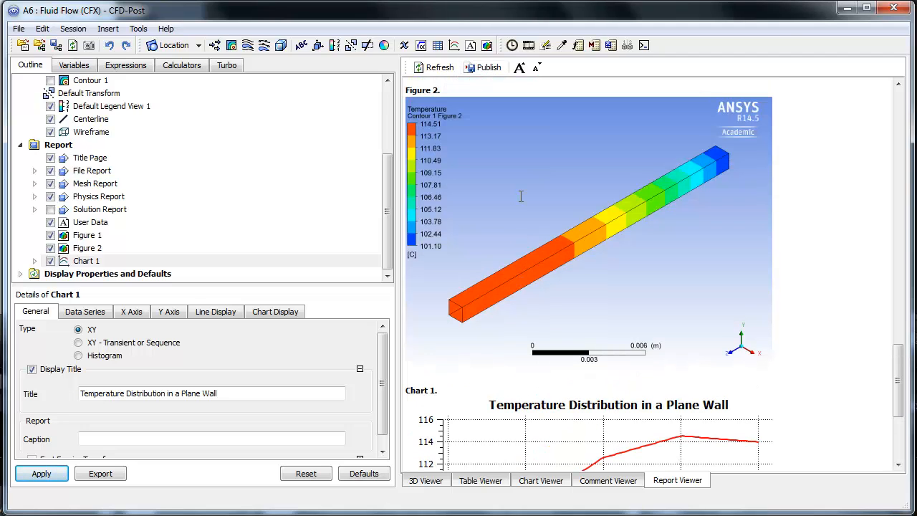
scroll(521, 196, "up", 15)
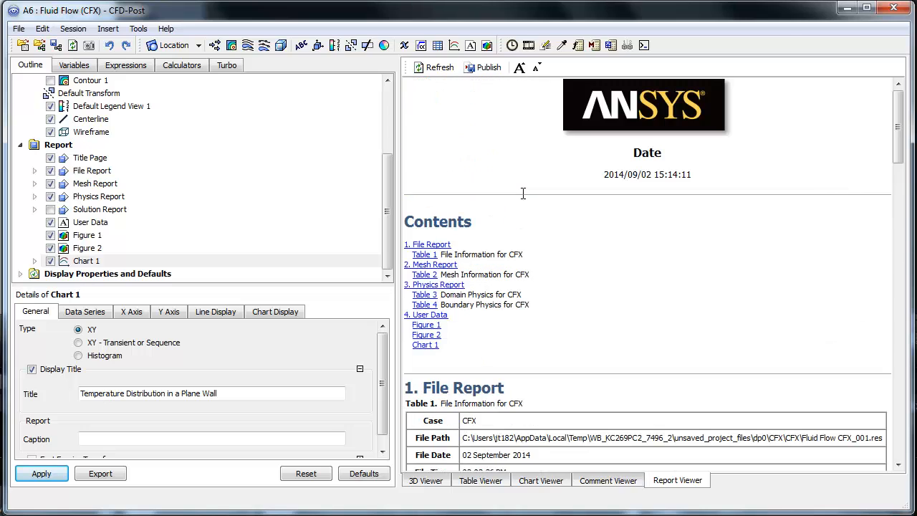
left_click_drag(898, 127, 898, 421)
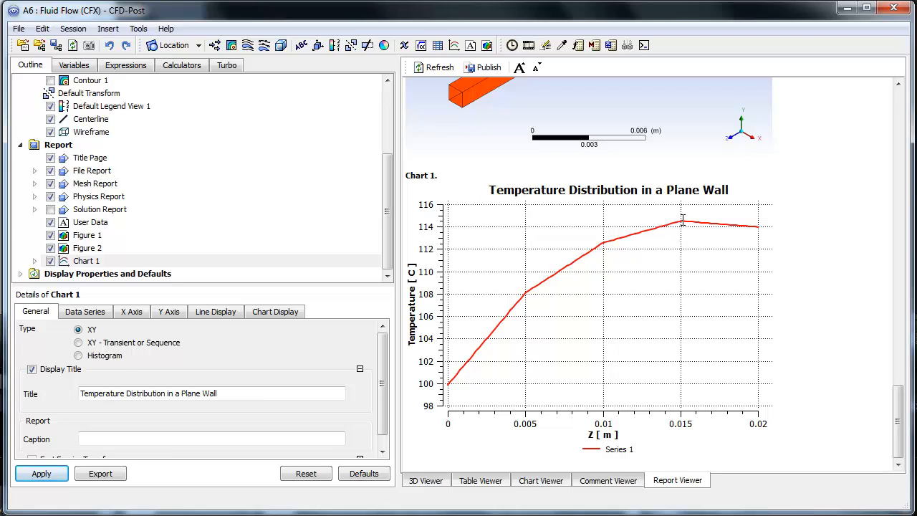
- Open the Function Calculator and enlarge its settings area
left_click(127, 67)
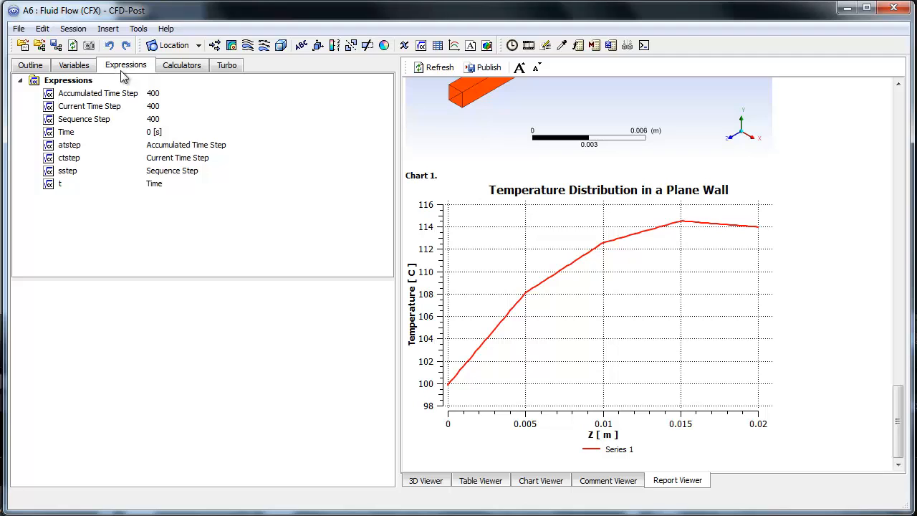
left_click(173, 67)
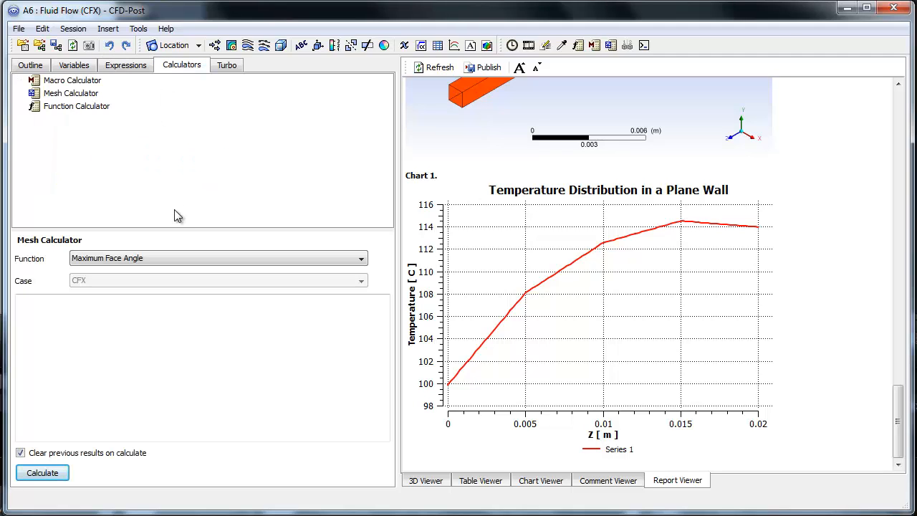
left_click(69, 109)
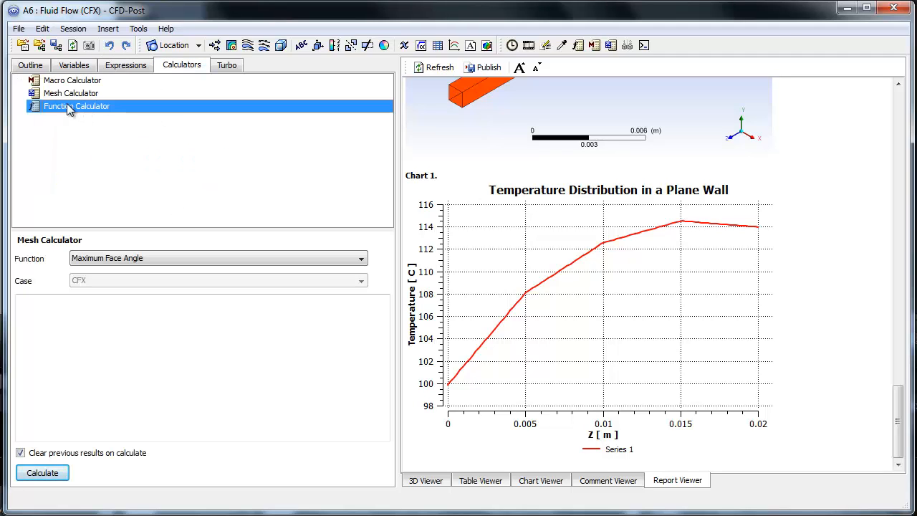
left_click_drag(143, 227, 145, 182)
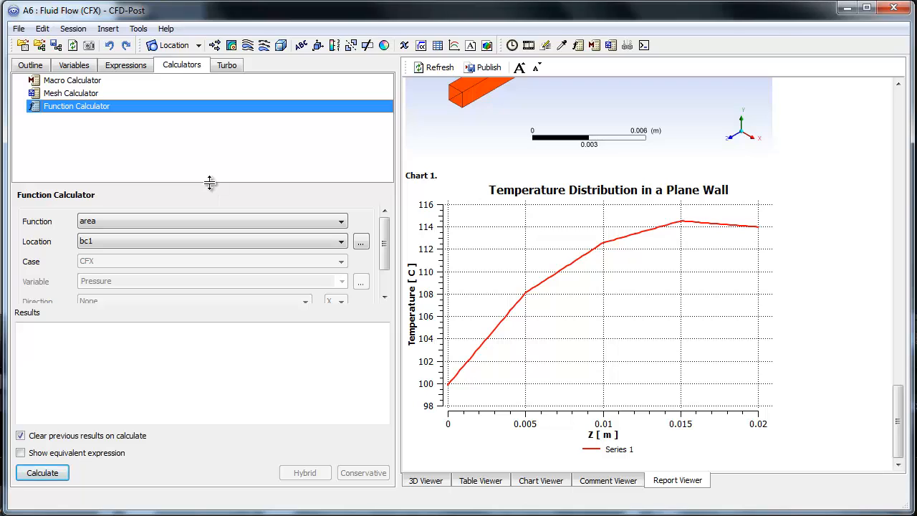
left_click_drag(210, 182, 211, 159)
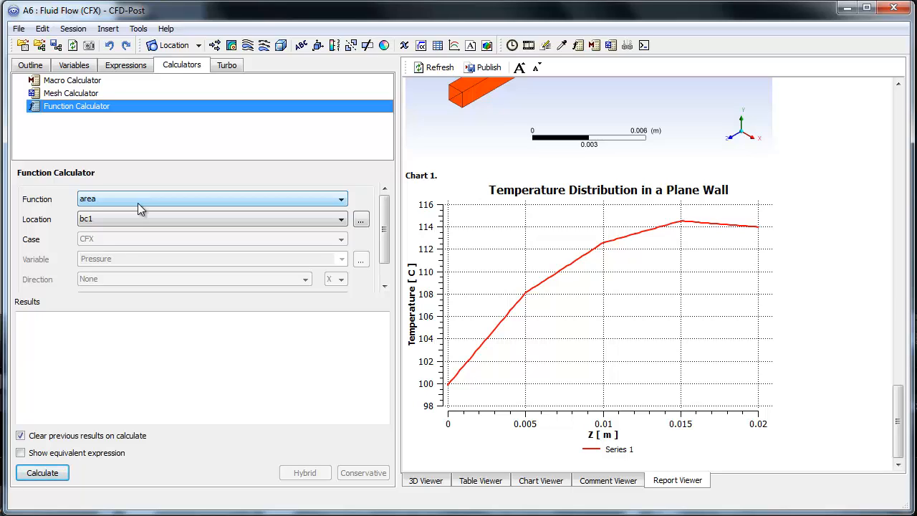
- Set the Function Calculator's function to maxVal and its location to Default Domain
left_click(119, 199)
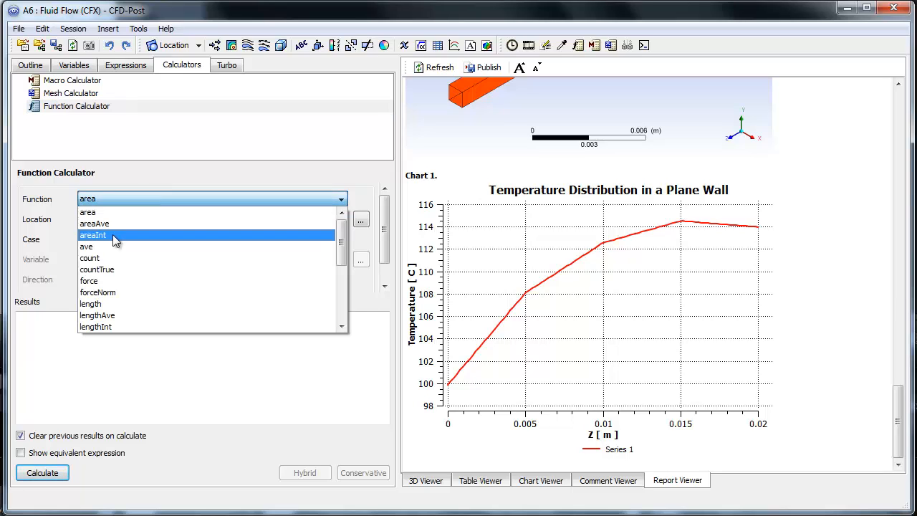
scroll(130, 270, "down", 5)
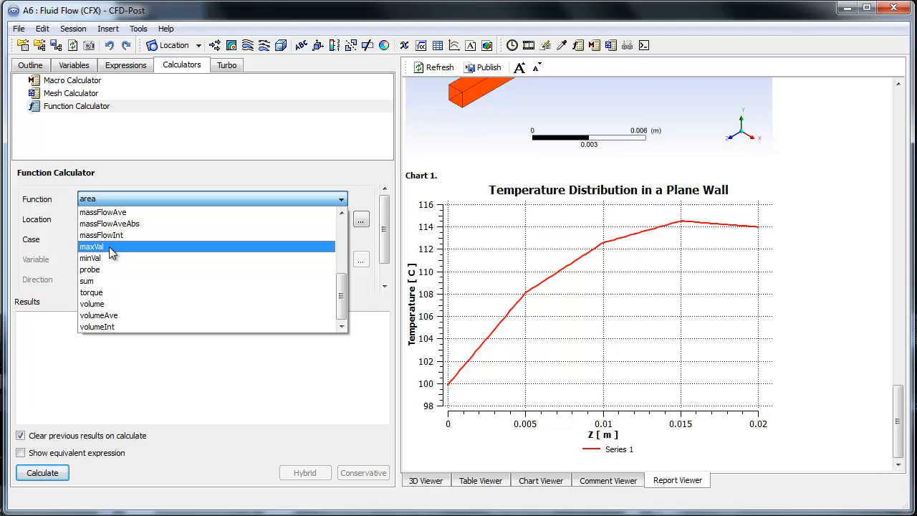
left_click(107, 246)
left_click(220, 219)
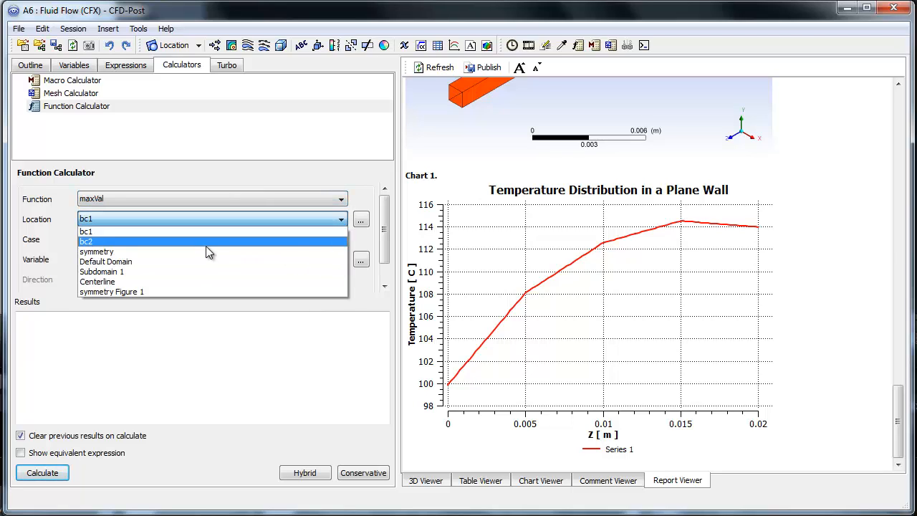
left_click(123, 263)
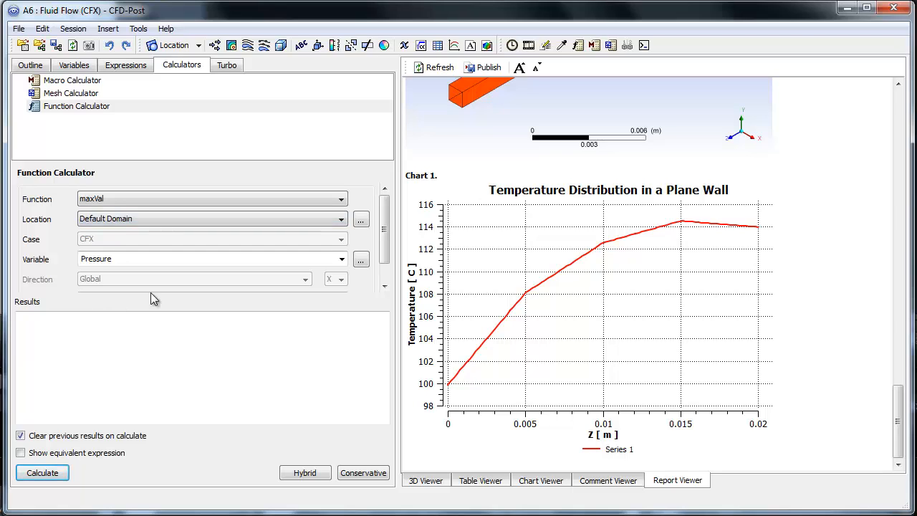
- Calculate the maximum Temperature on the Default Domain with the equivalent expression shown
left_click(342, 259)
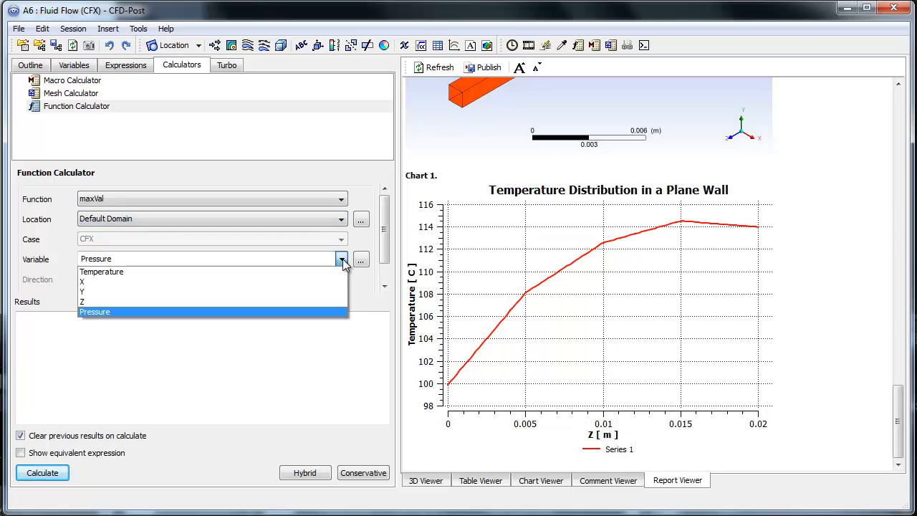
left_click(129, 271)
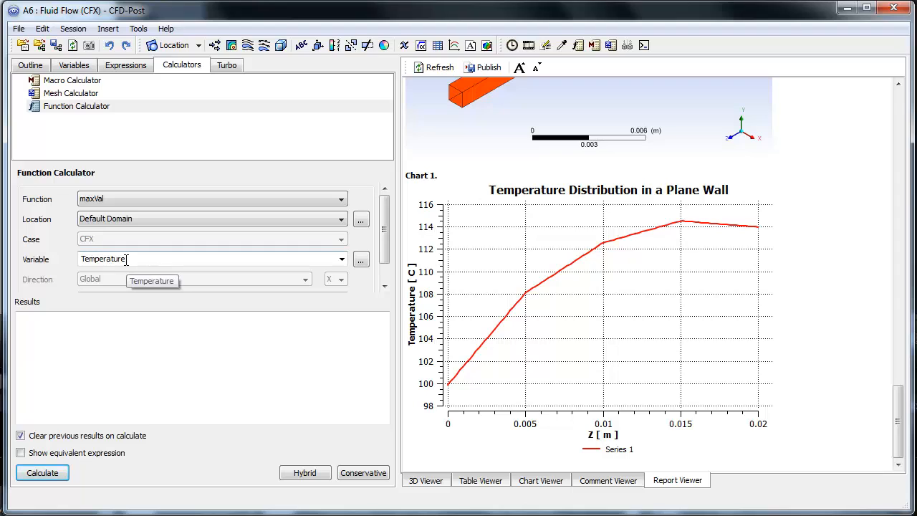
left_click(20, 454)
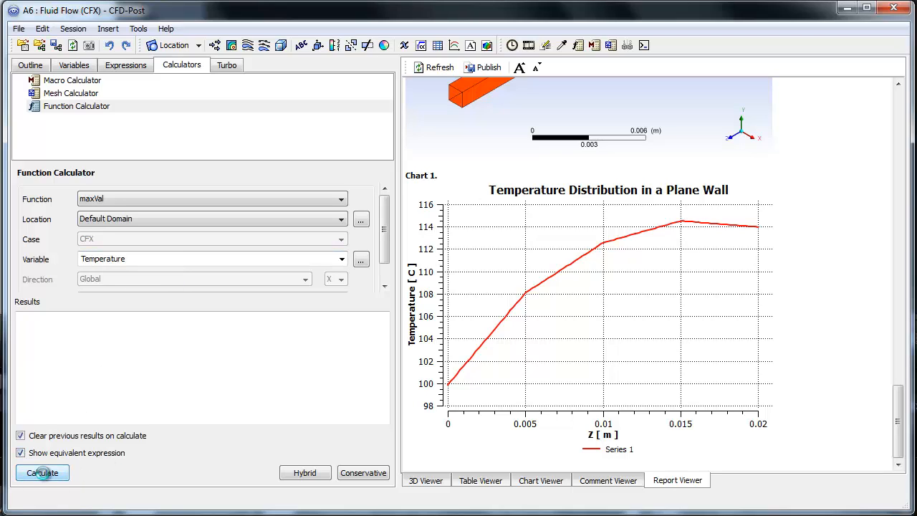
left_click(45, 474)
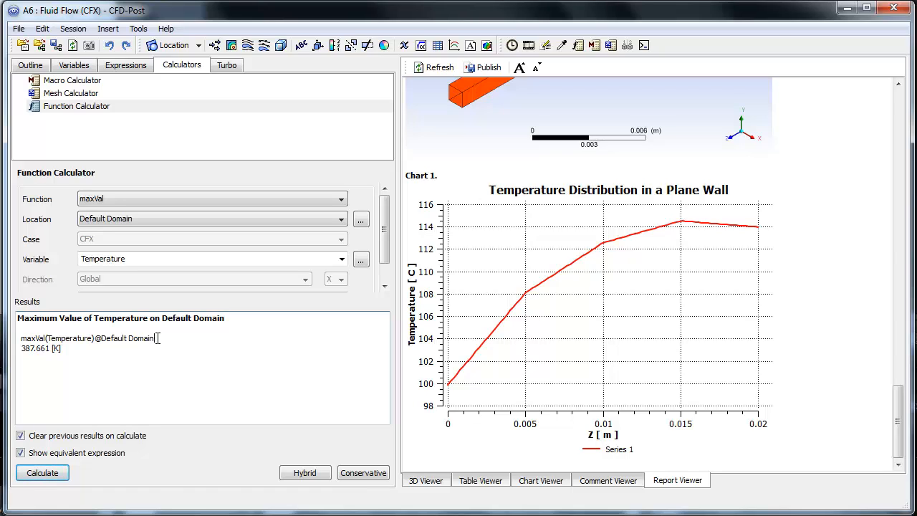
- Examine the calculated expression and maximum temperature, and compare them with the report's Figure 2 temperature contour and Chart 1
left_click_drag(157, 339, 20, 341)
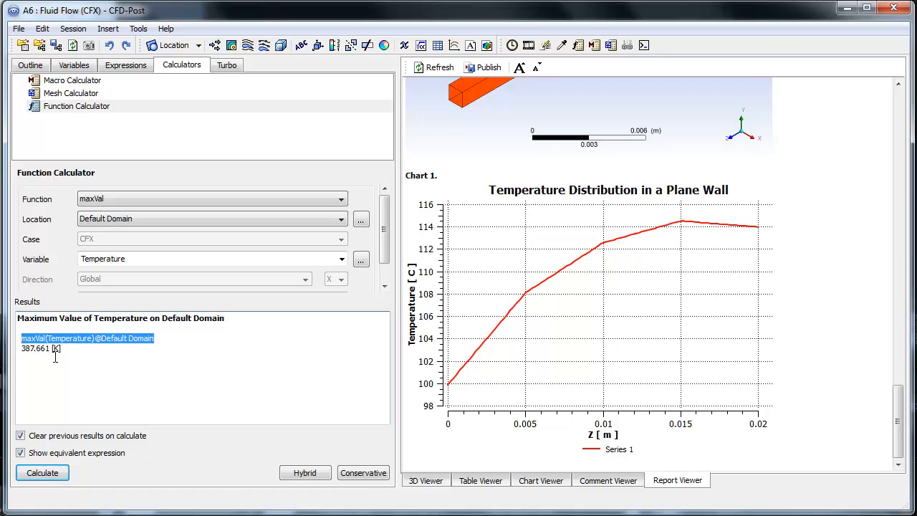
left_click(132, 343)
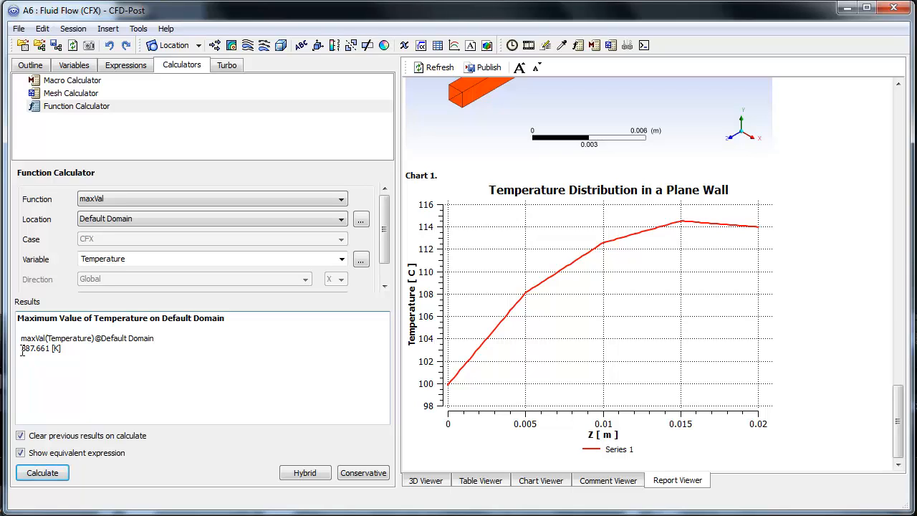
left_click_drag(23, 349, 49, 349)
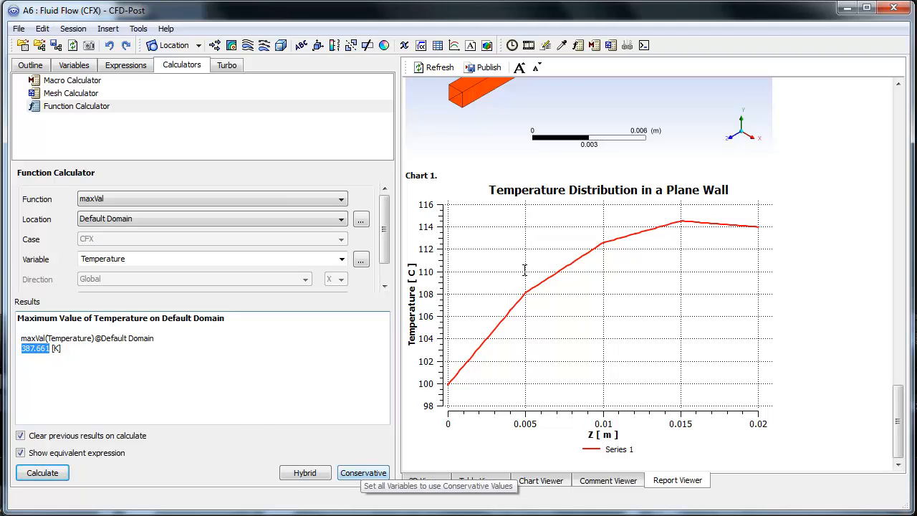
scroll(430, 272, "up", 3)
scroll(431, 273, "up", 5)
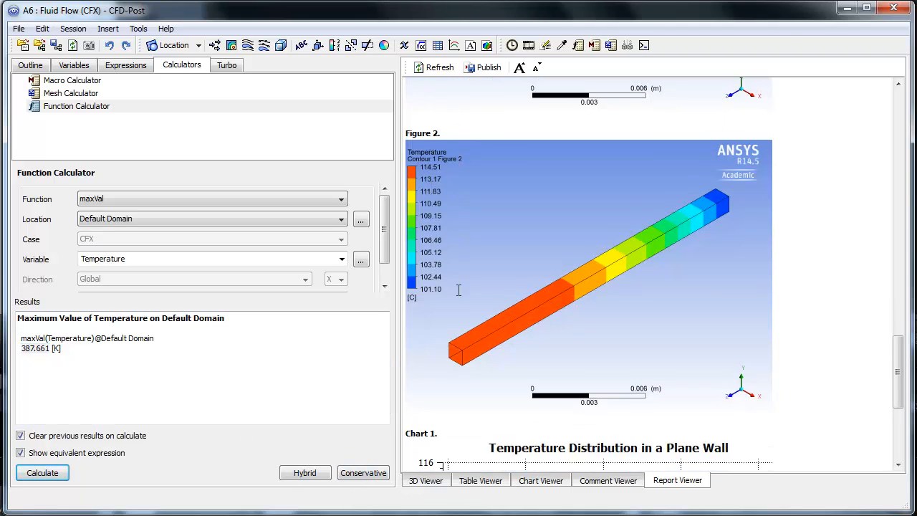
scroll(539, 328, "down", 4)
scroll(524, 331, "down", 3)
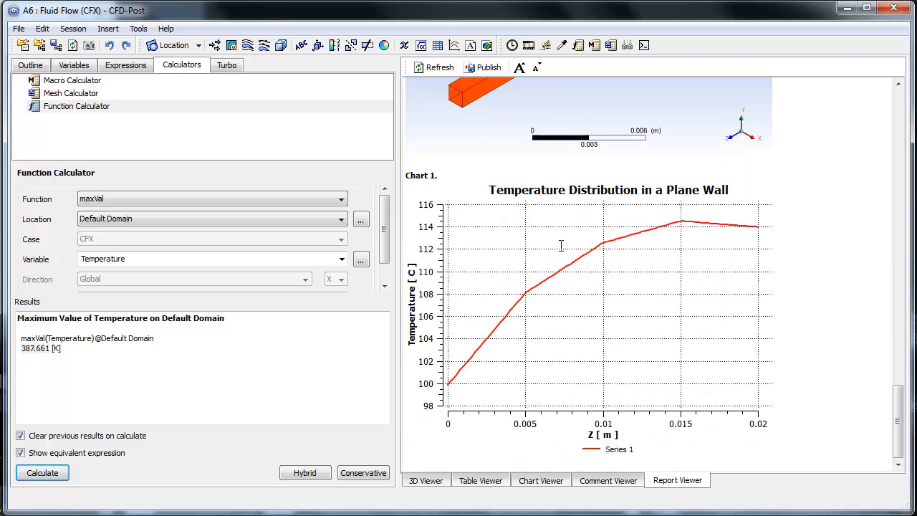